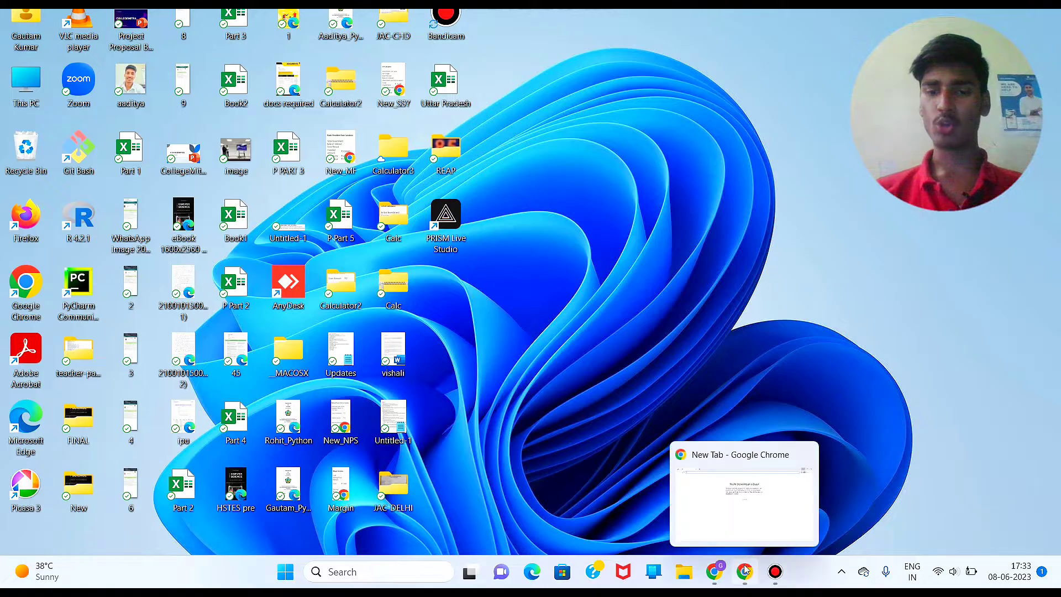
Step: Bring up the Guest Google Chrome window on a blank new tab from the taskbar
click(749, 524)
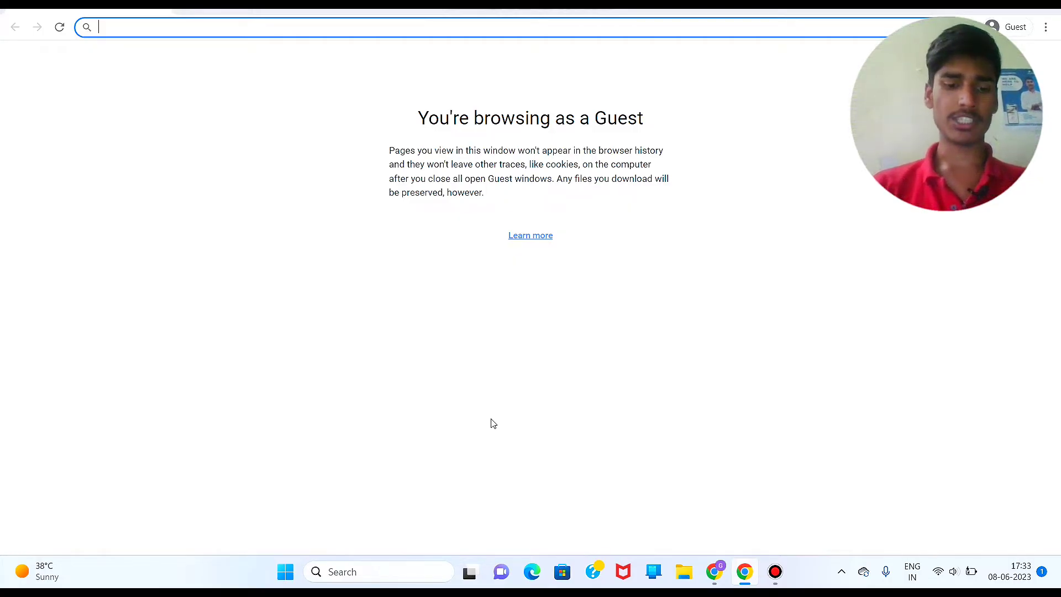
Step: Search Google for 'hstes' and open the techadmissionshry.gov.in admissions site
text(hstes)
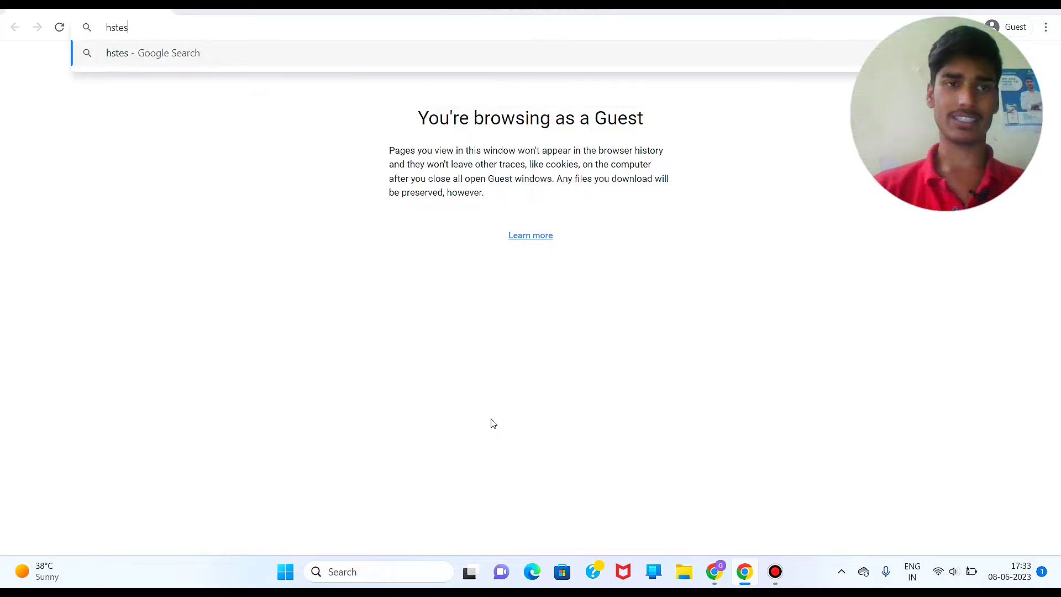
key(Return)
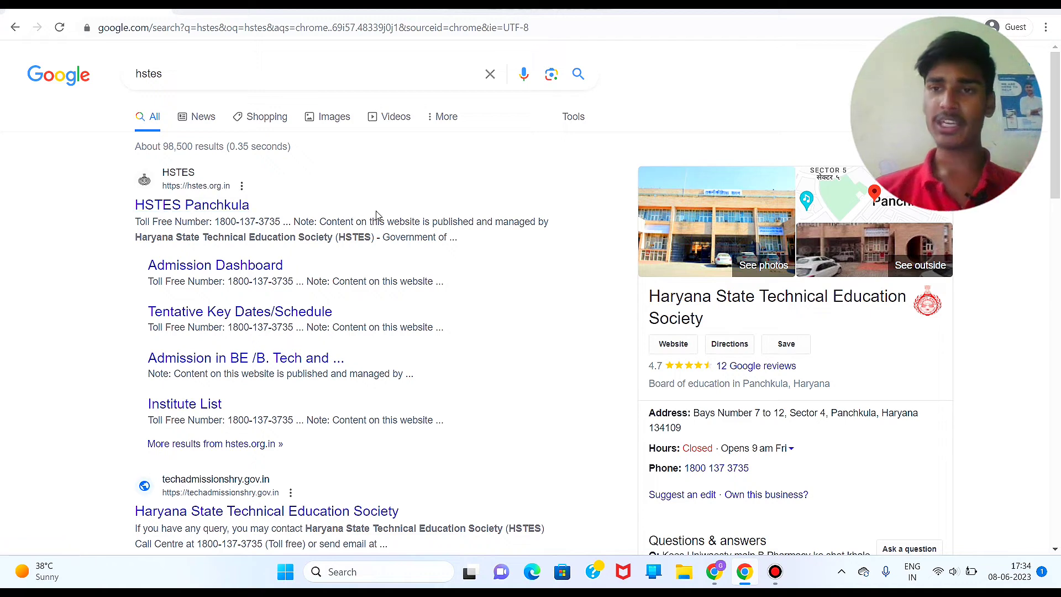
scroll(376, 214, down, 3)
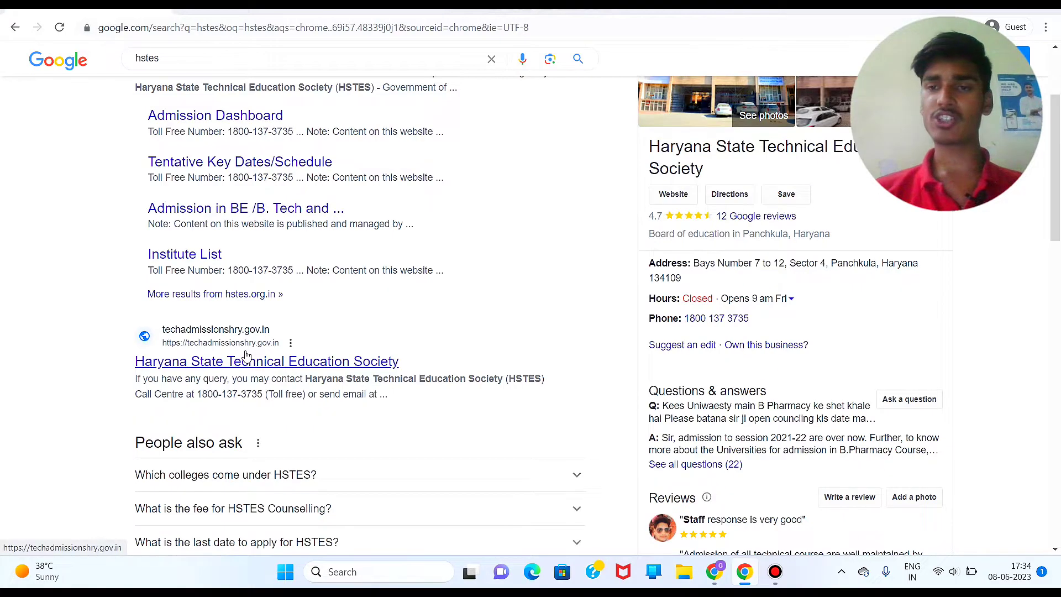
click(247, 357)
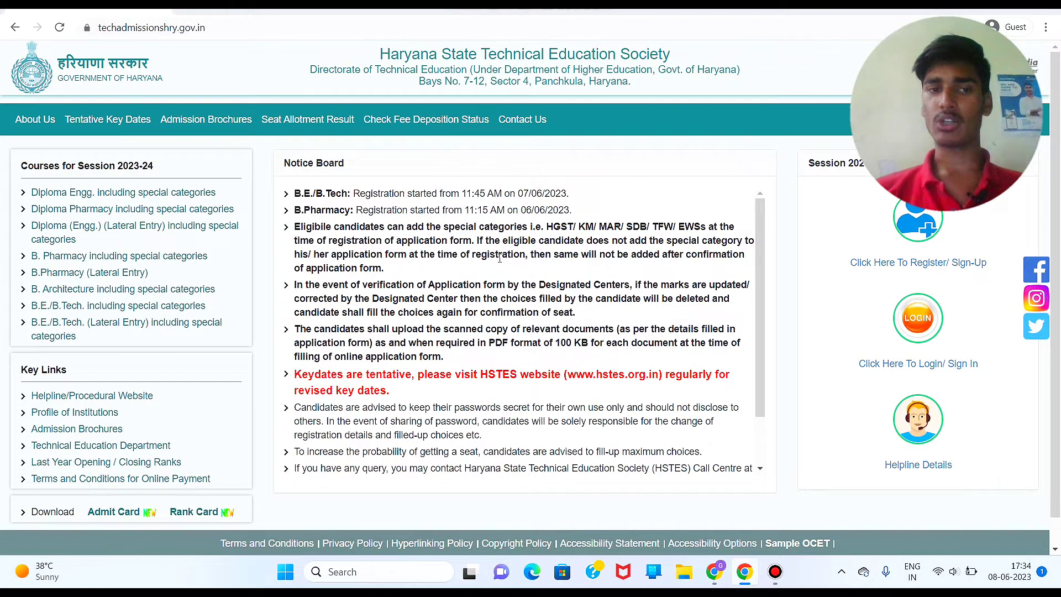
Step: Start registration, tick 'Yes, I have read' the instructions and choose I AGREE
scroll(499, 259, down, 1)
scroll(499, 260, up, 1)
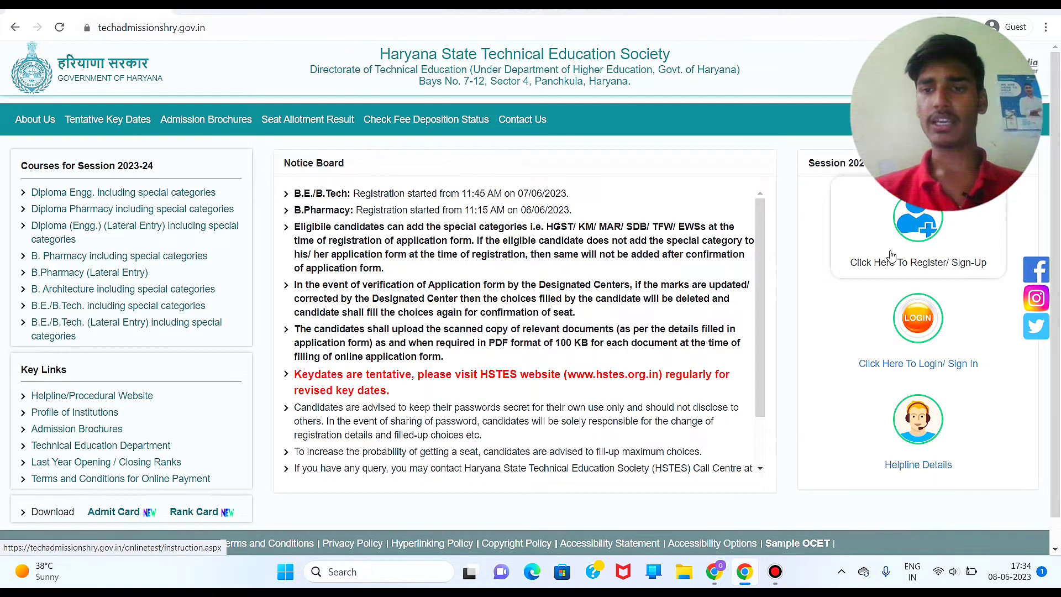
click(892, 256)
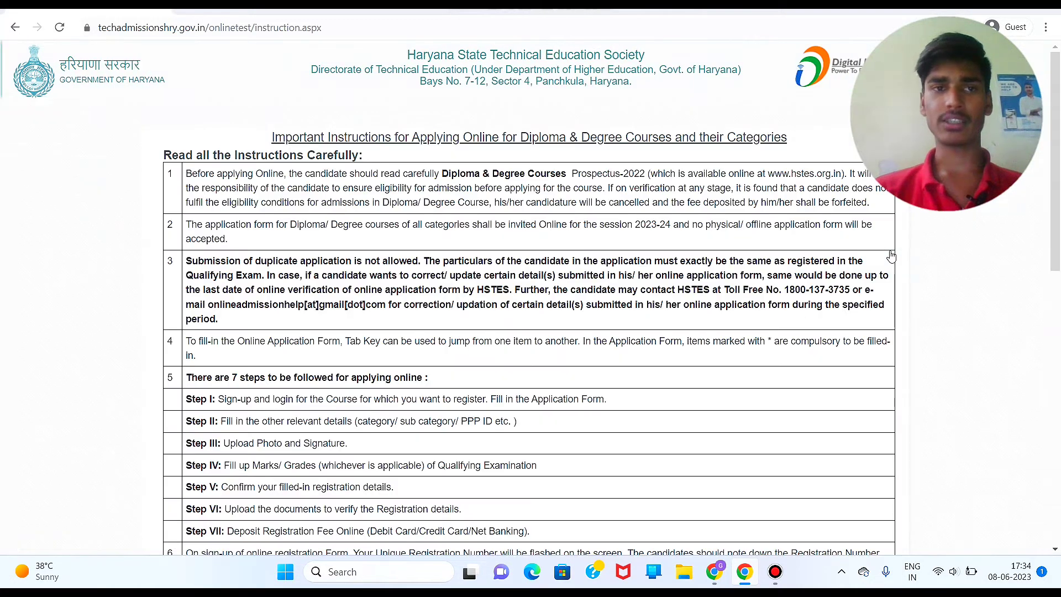
scroll(630, 340, down, 3)
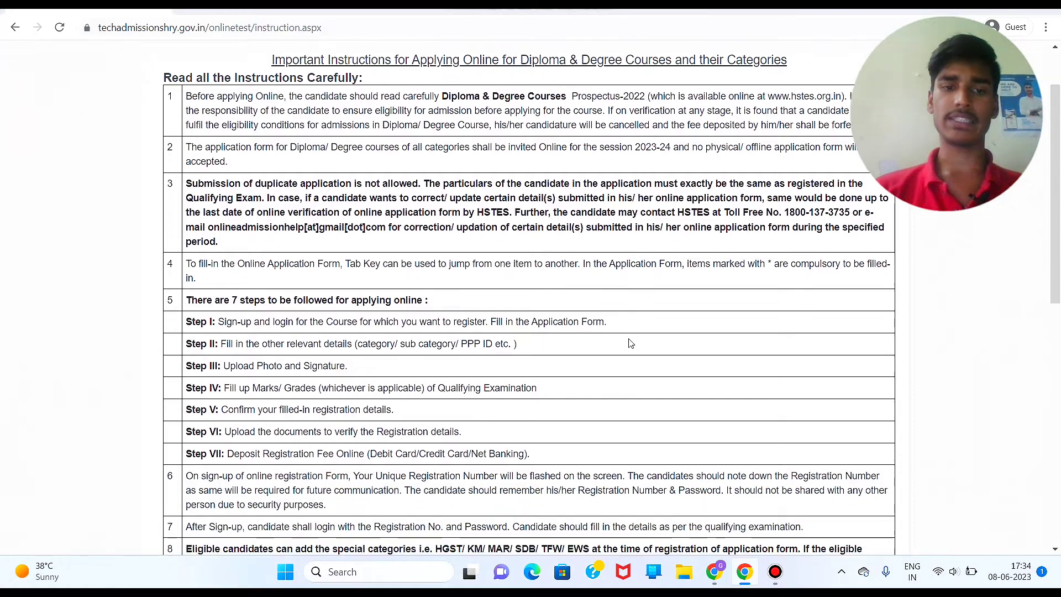
scroll(631, 342, down, 6)
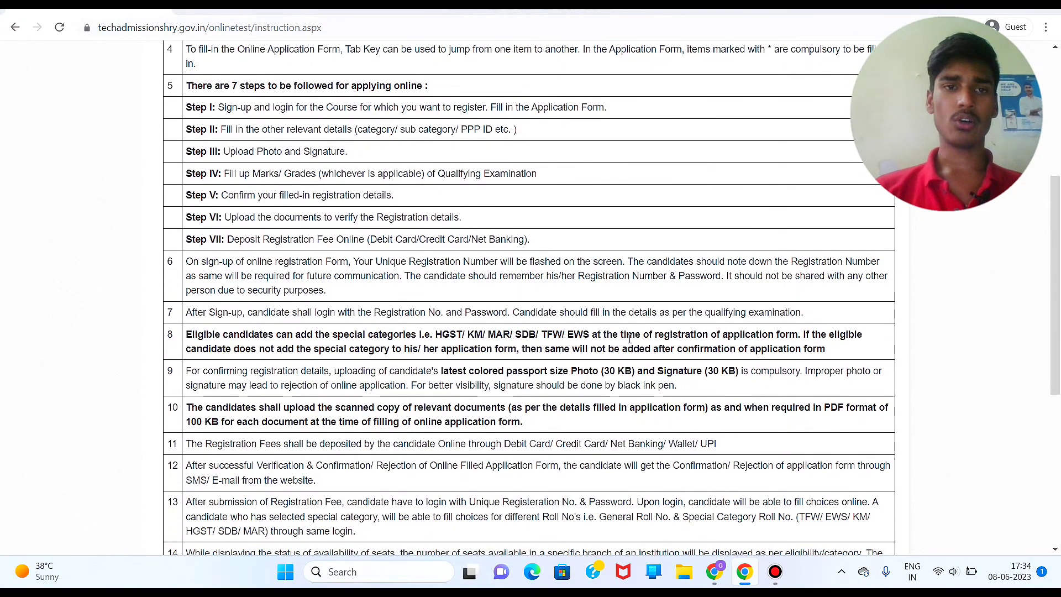
scroll(629, 339, down, 3)
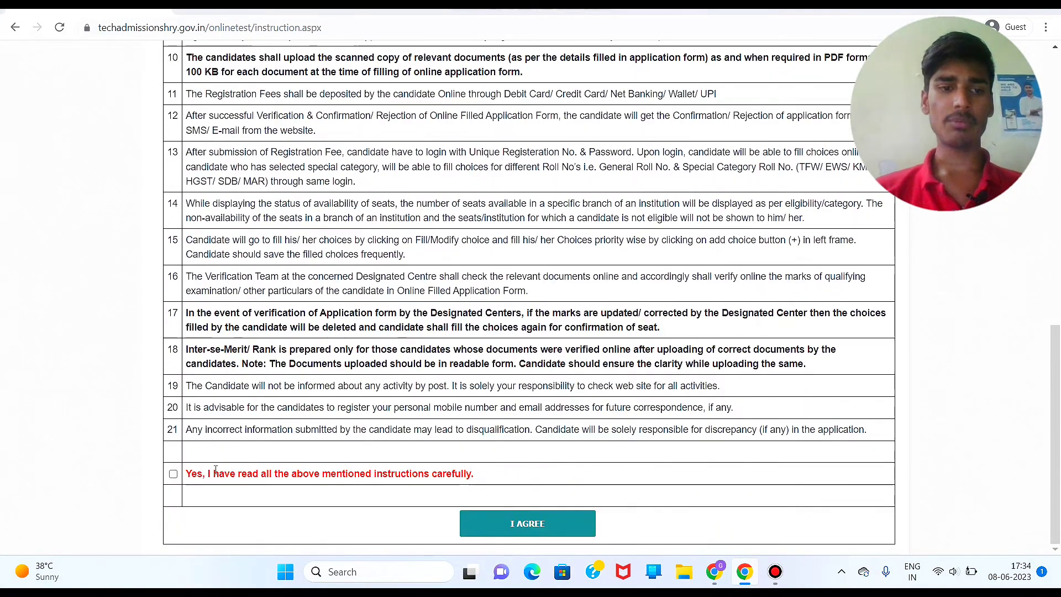
click(174, 476)
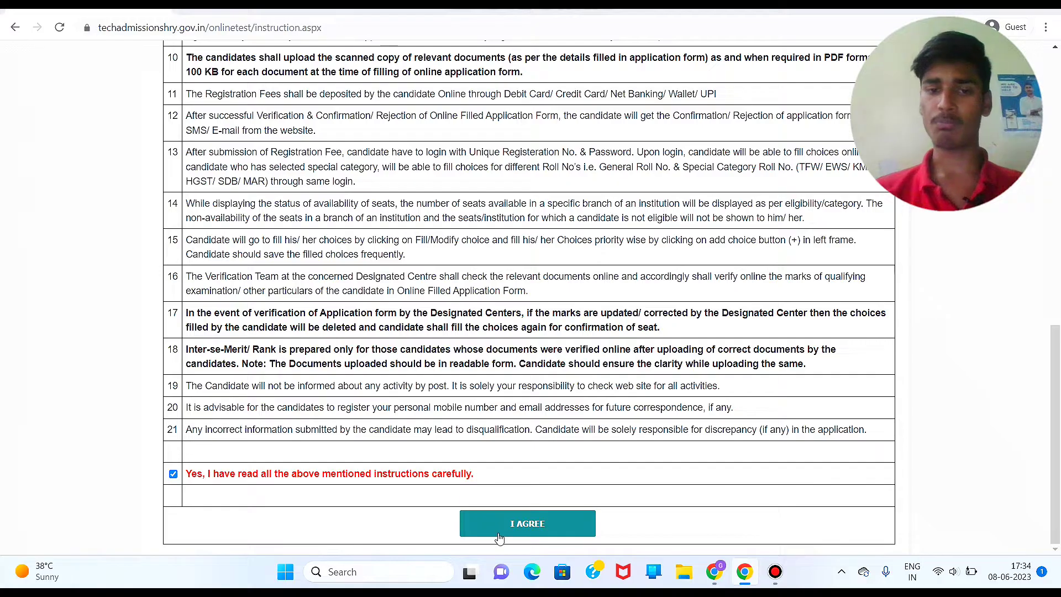
click(534, 524)
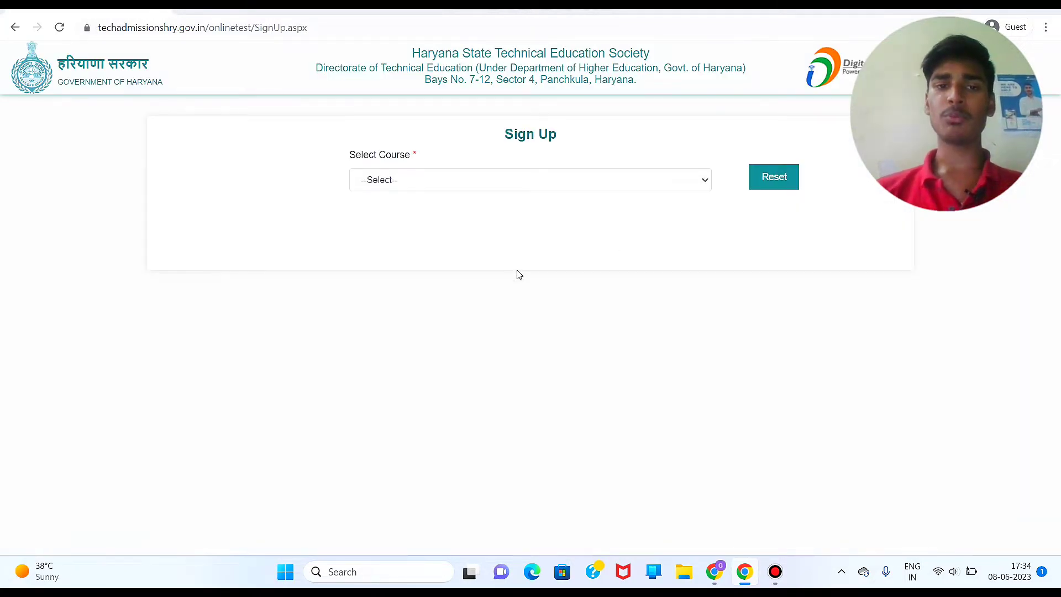
Step: Select the B.E./B.Tech course and answer Yes to being a Haryana resident
click(520, 182)
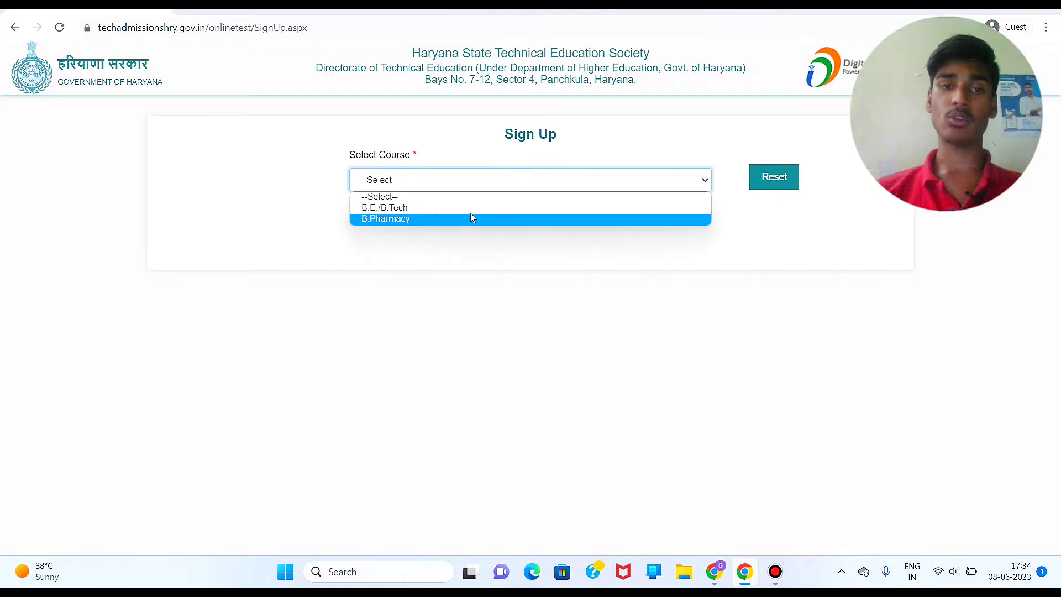
click(471, 208)
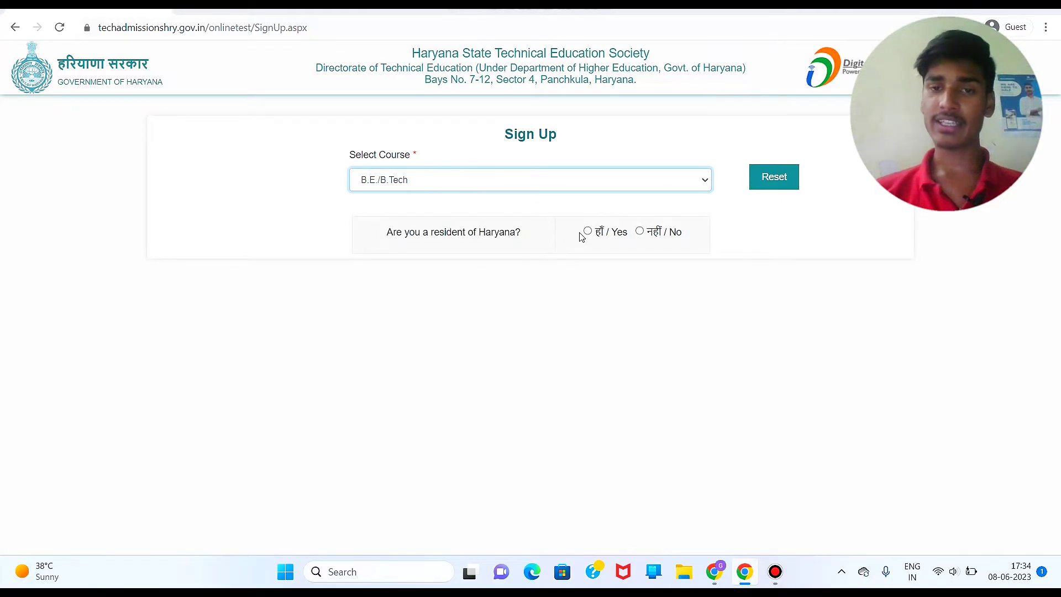
click(589, 233)
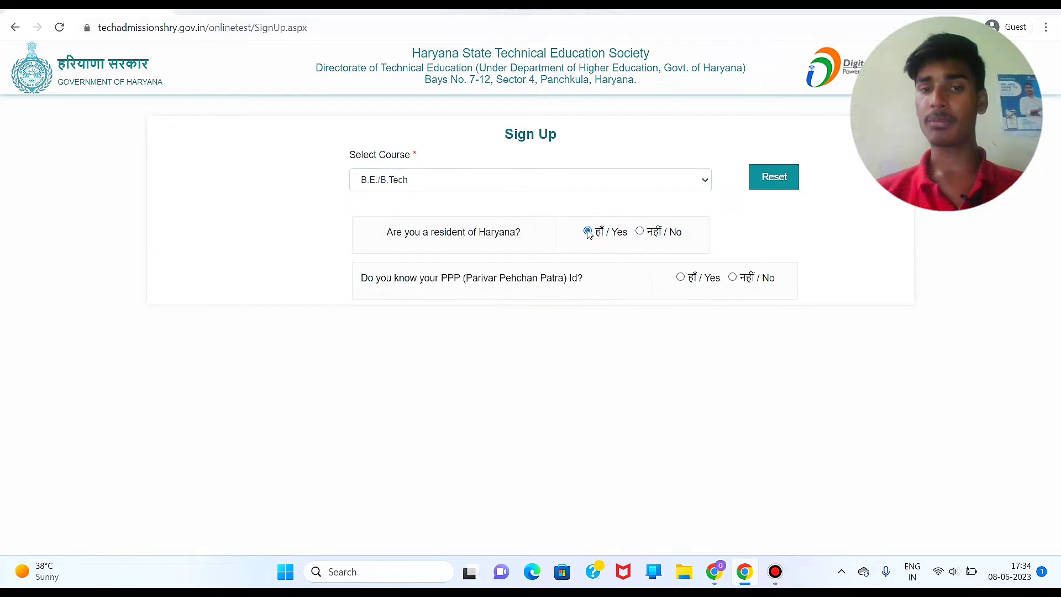
click(640, 232)
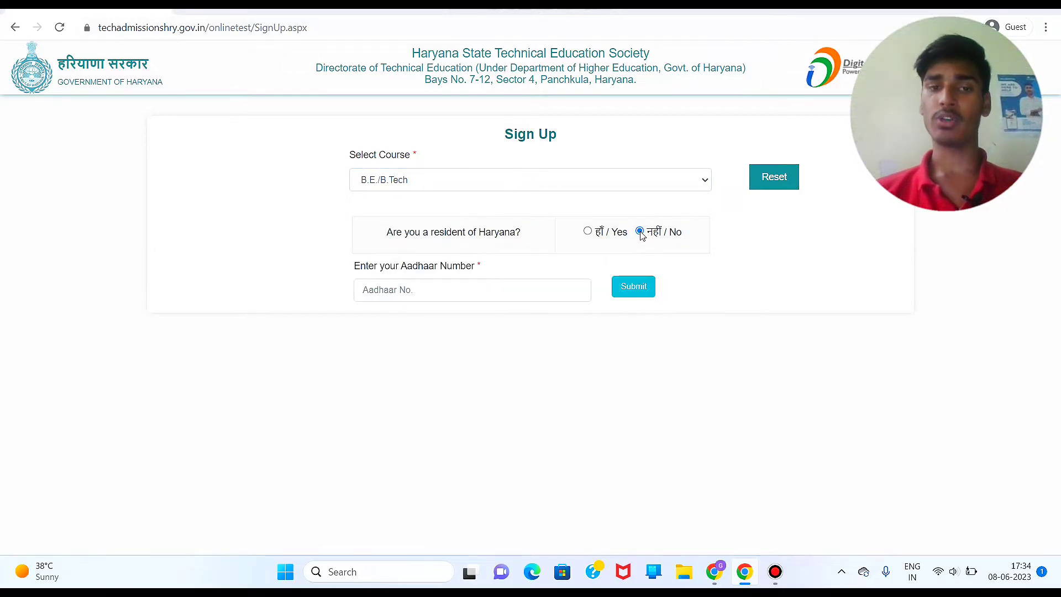
click(489, 292)
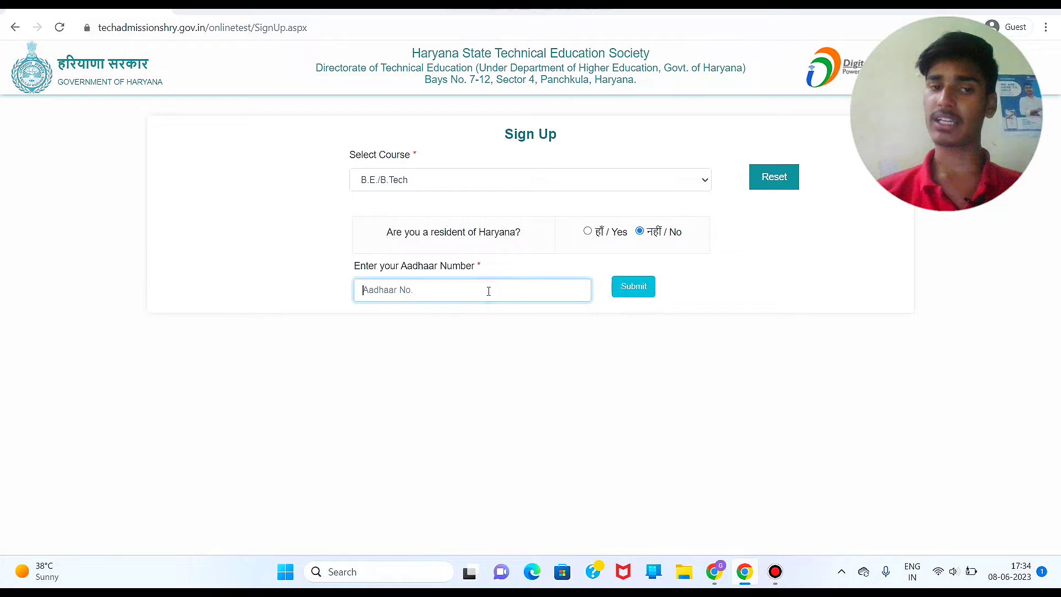
click(588, 232)
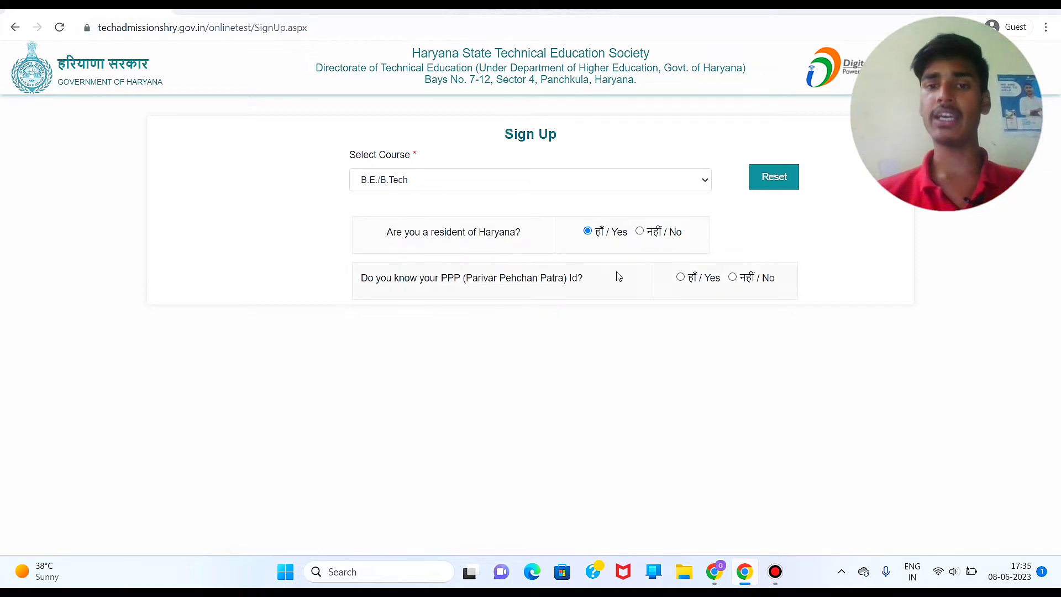
Step: Answer Yes to knowing the PPP Id and begin entering it
click(681, 278)
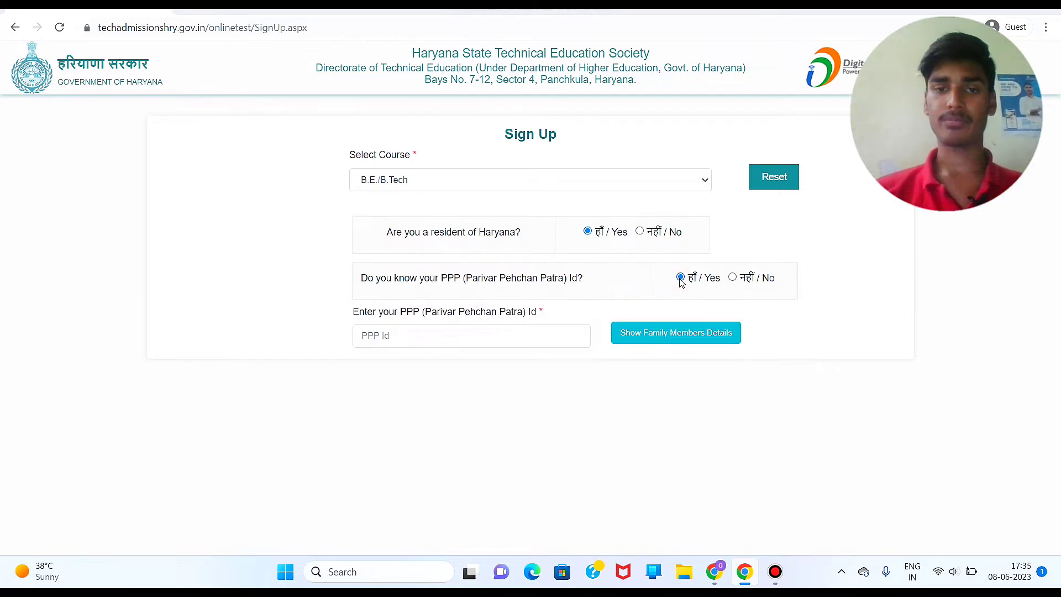
click(733, 278)
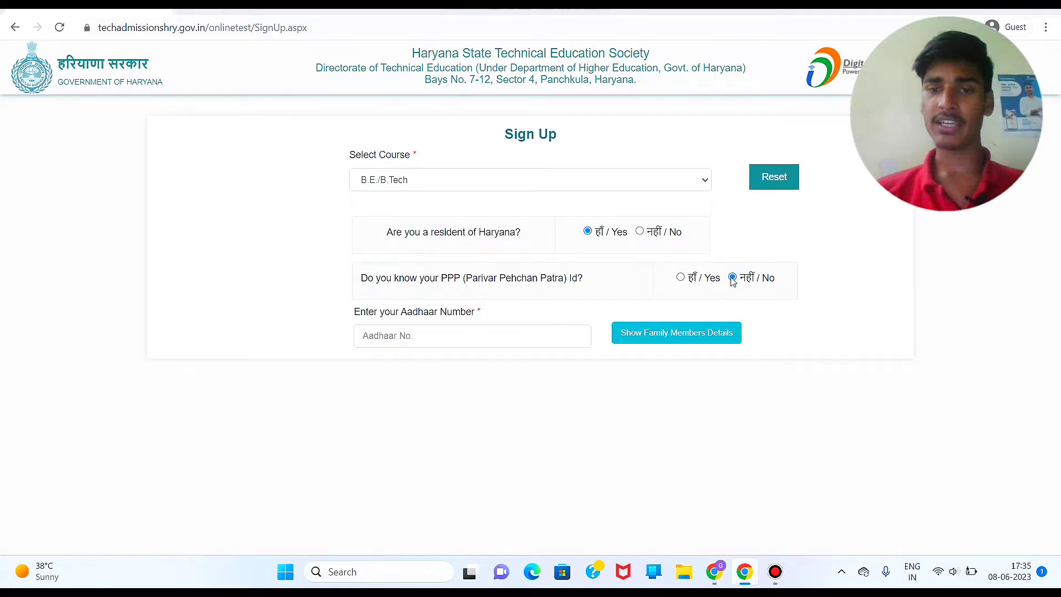
click(681, 278)
click(487, 337)
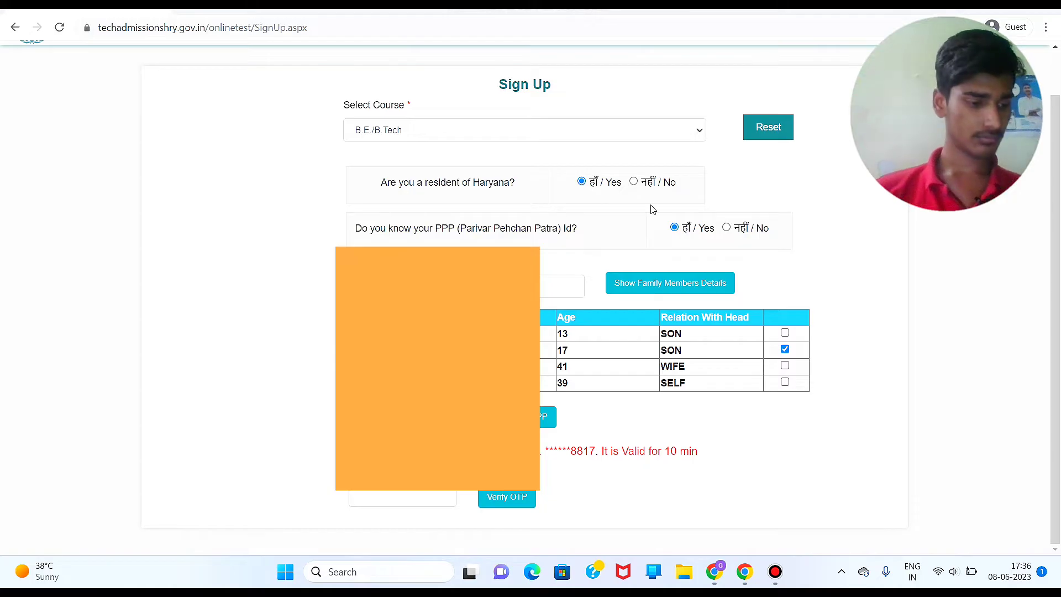
Step: Pick the 17-year-old son from the PPP family list and enter the received OTP
click(663, 350)
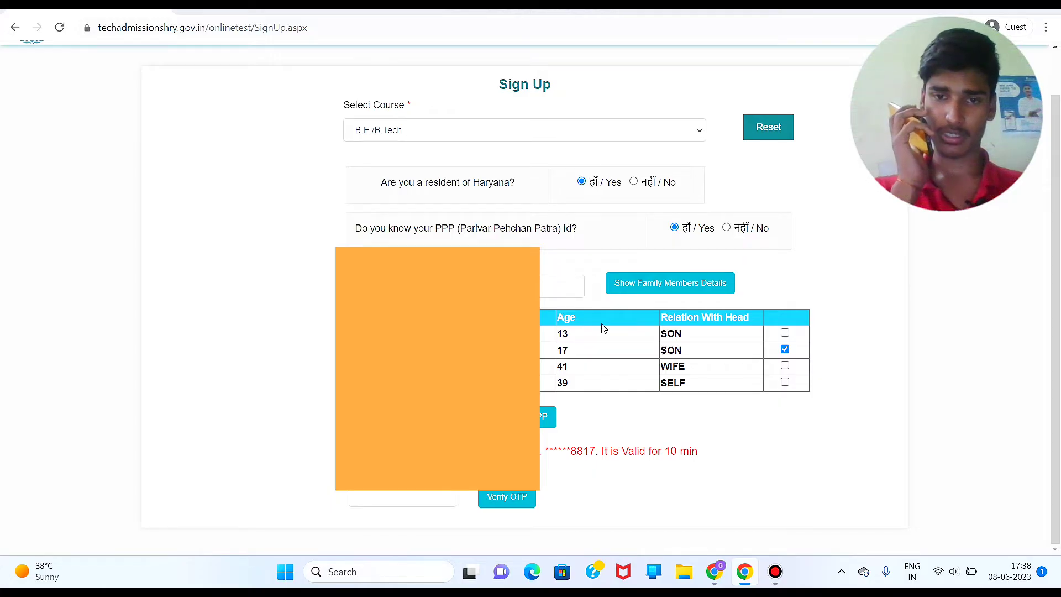
click(557, 293)
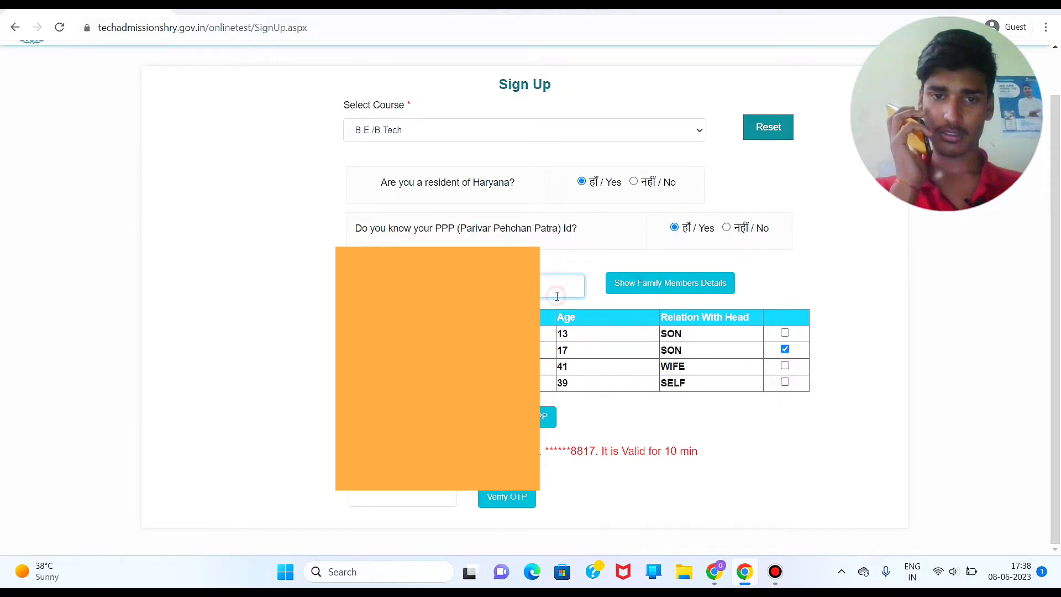
click(588, 303)
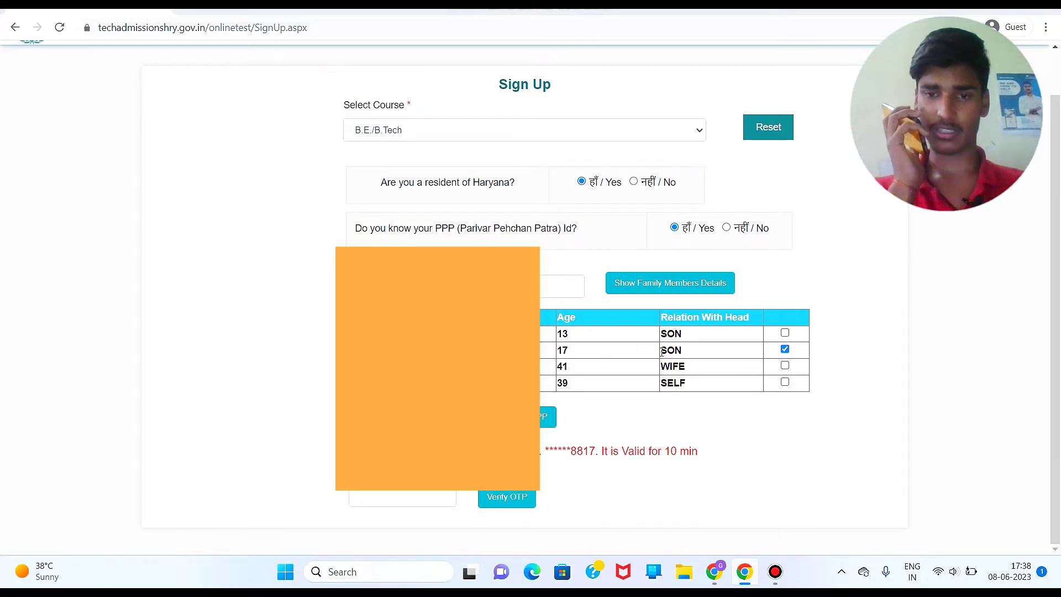
drag(661, 352, 707, 394)
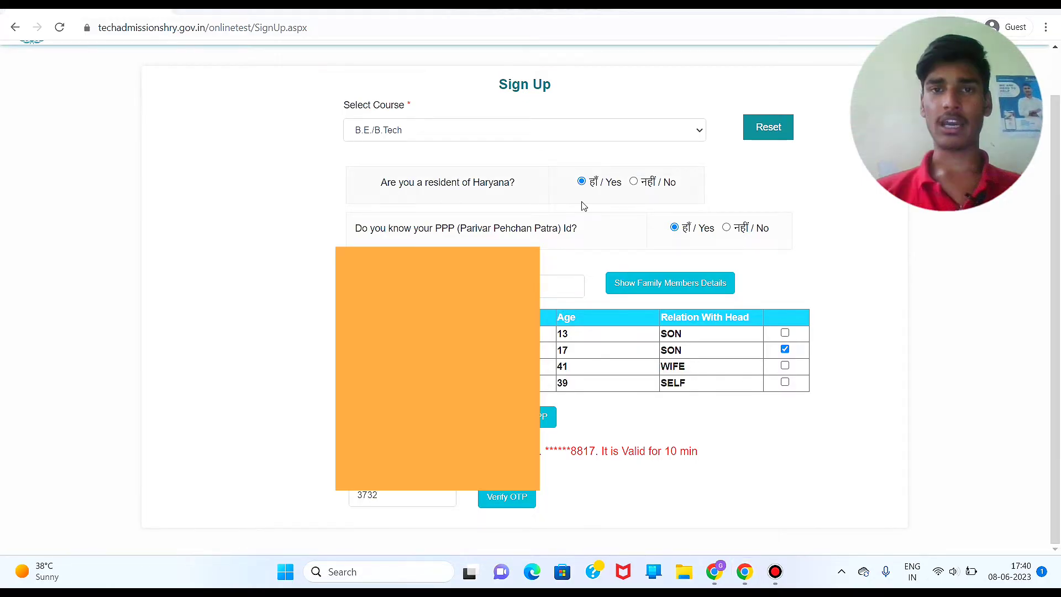
Step: Verify the OTP and keep Backward Class A of Haryana as the eligible category
click(513, 500)
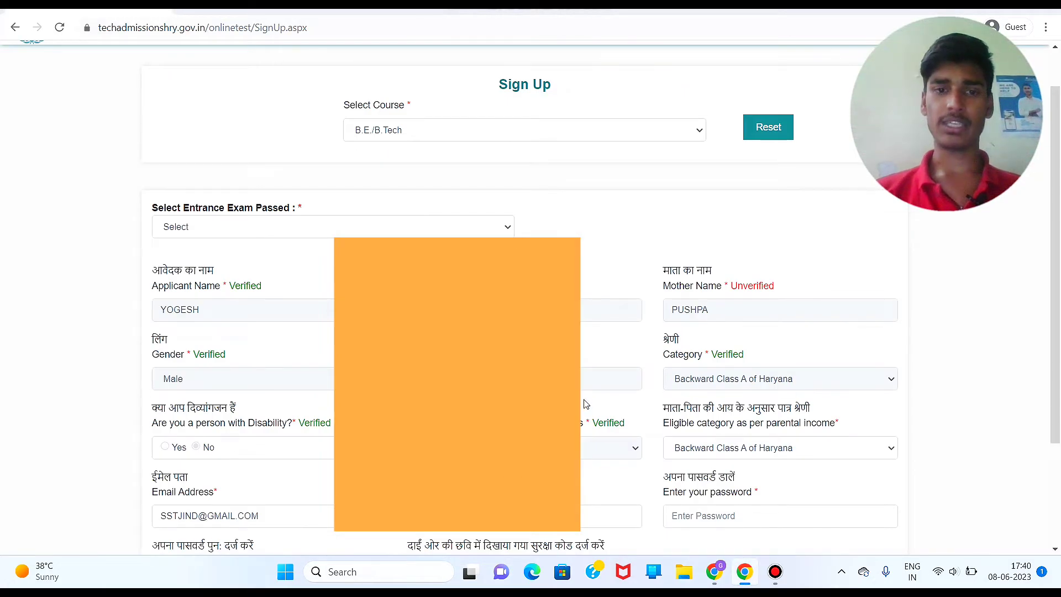
scroll(586, 404, down, 1)
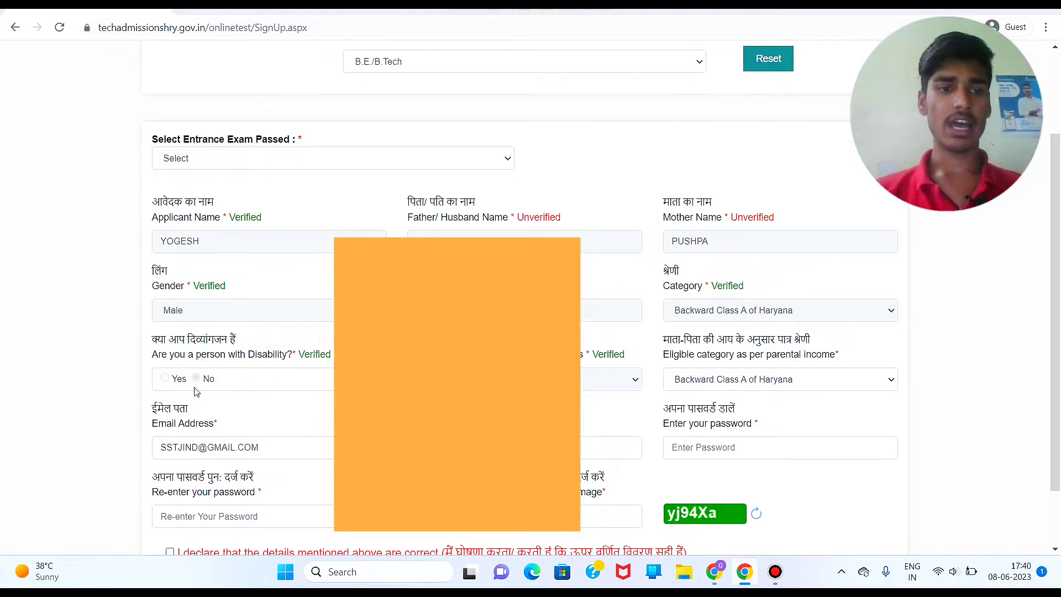
scroll(254, 346, down, 1)
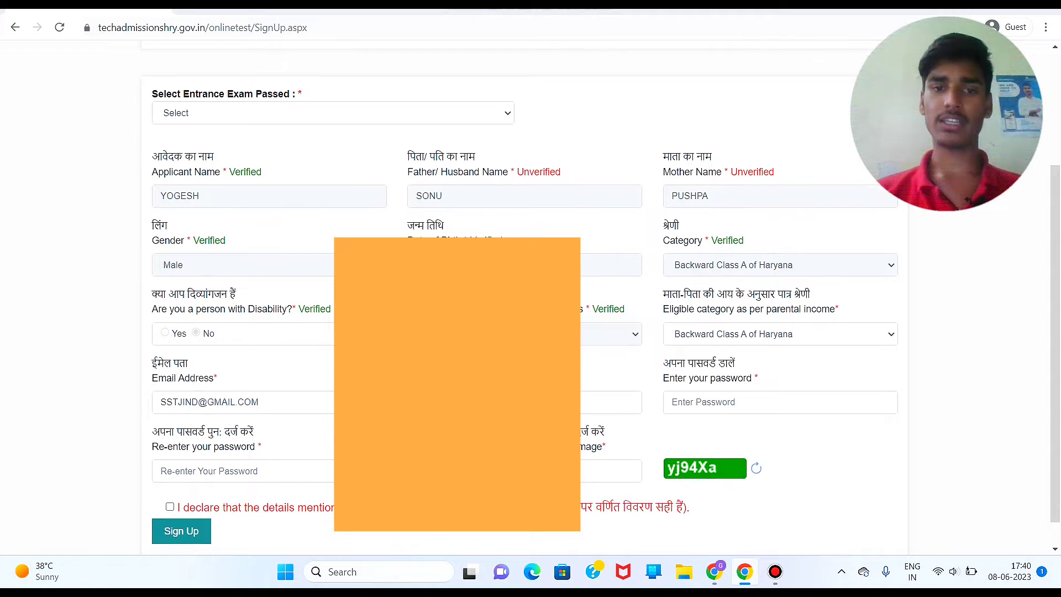
click(737, 328)
click(736, 328)
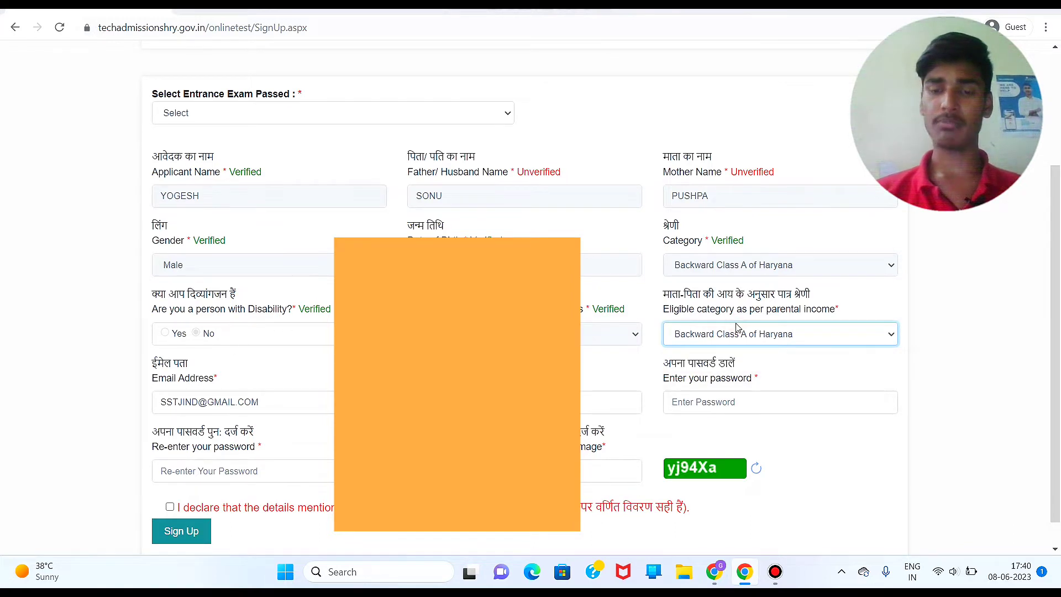
scroll(737, 328, down, 1)
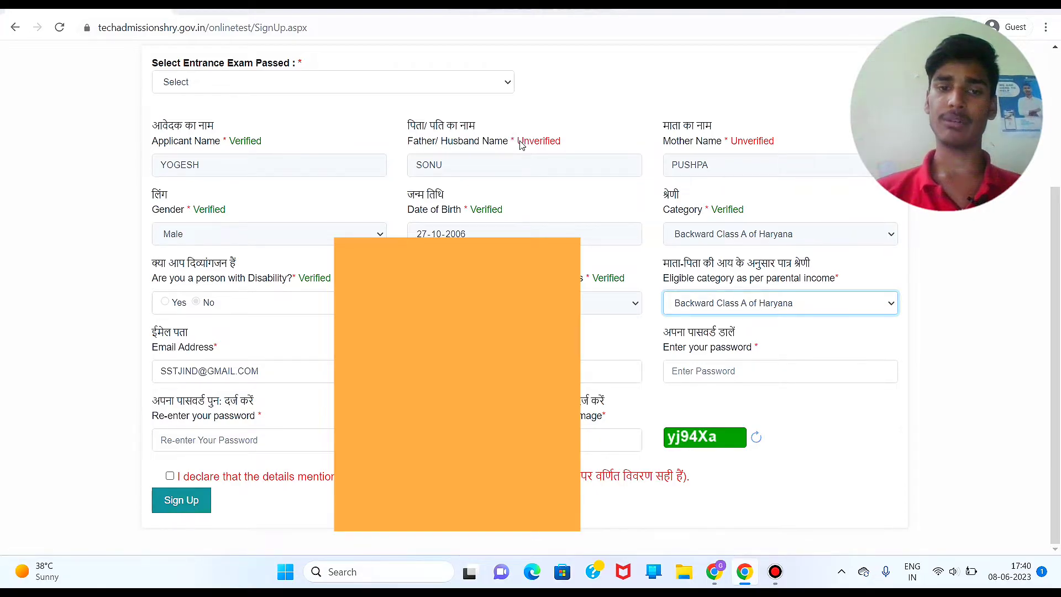
scroll(520, 145, up, 4)
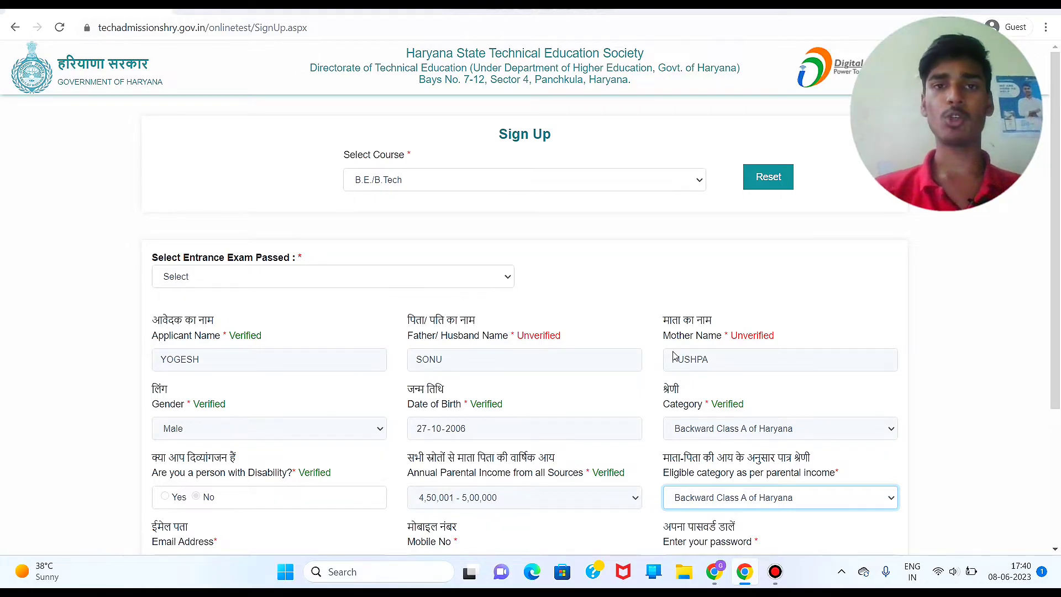
Step: Search 'PPP ID HARYANA' in a new tab, open the meraparivar Family Search, then return to HSTES
click(195, 10)
text(PPP)
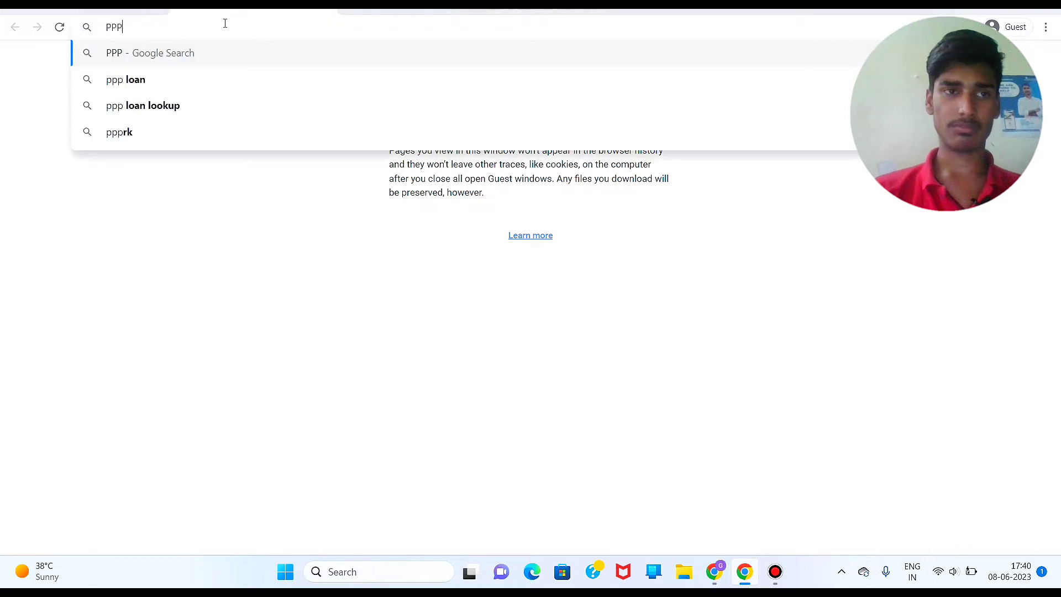
text( ID HA)
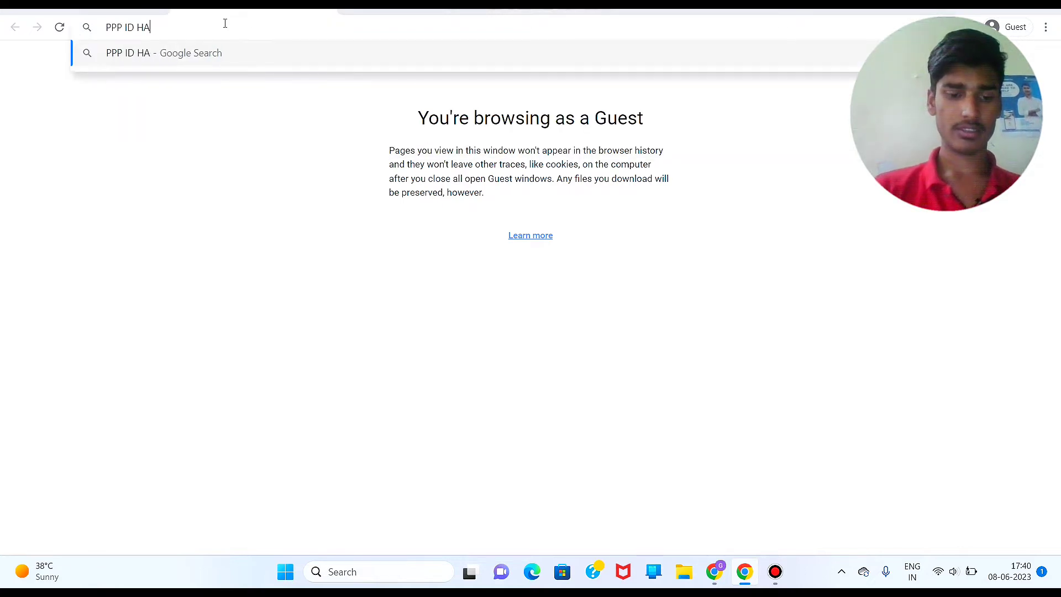
text(RYANA)
key(Return)
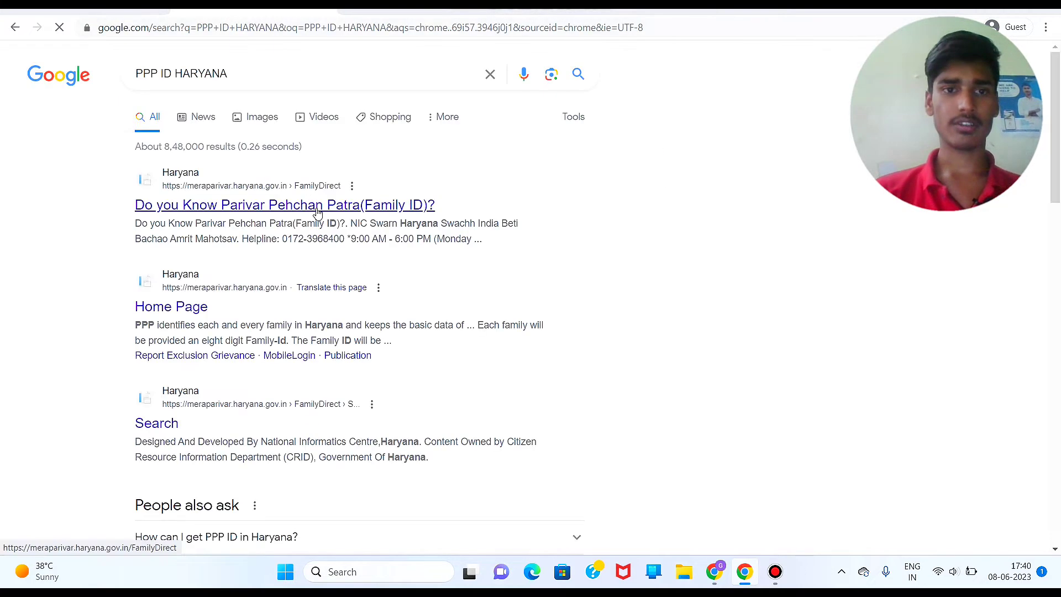
click(265, 206)
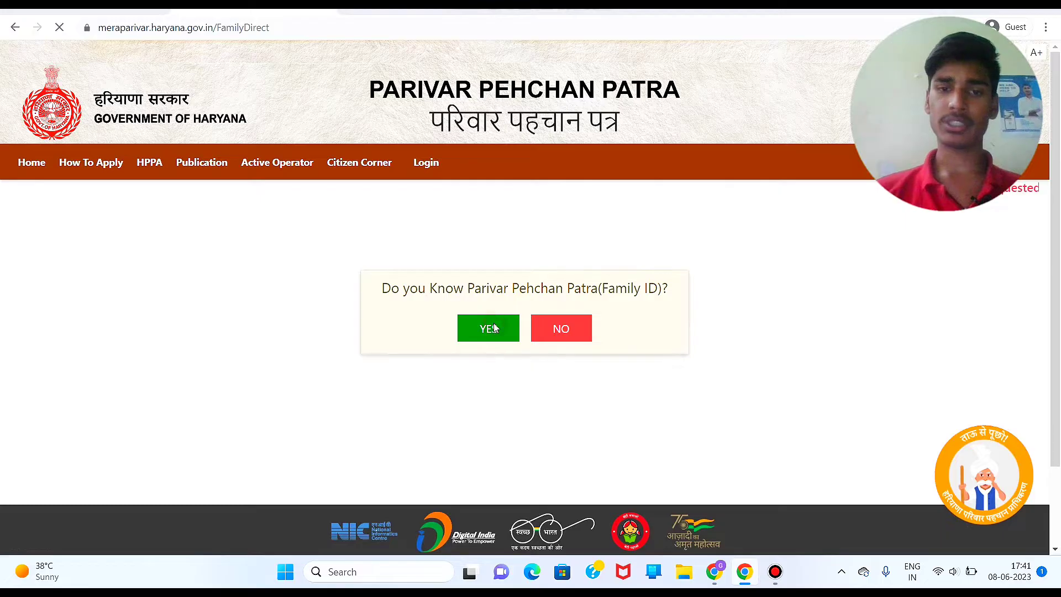
click(492, 334)
click(509, 294)
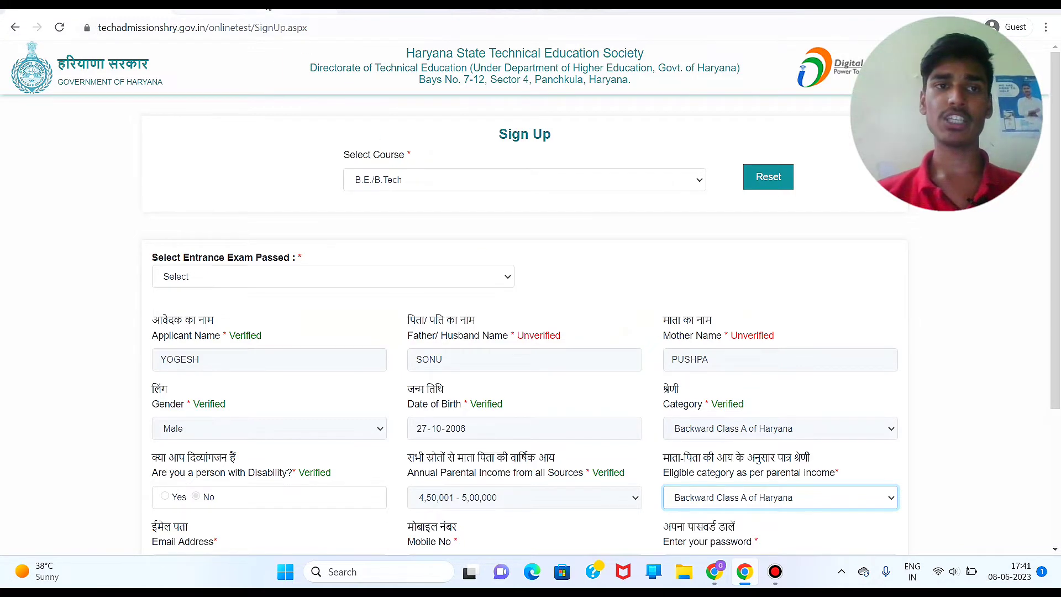
click(179, 11)
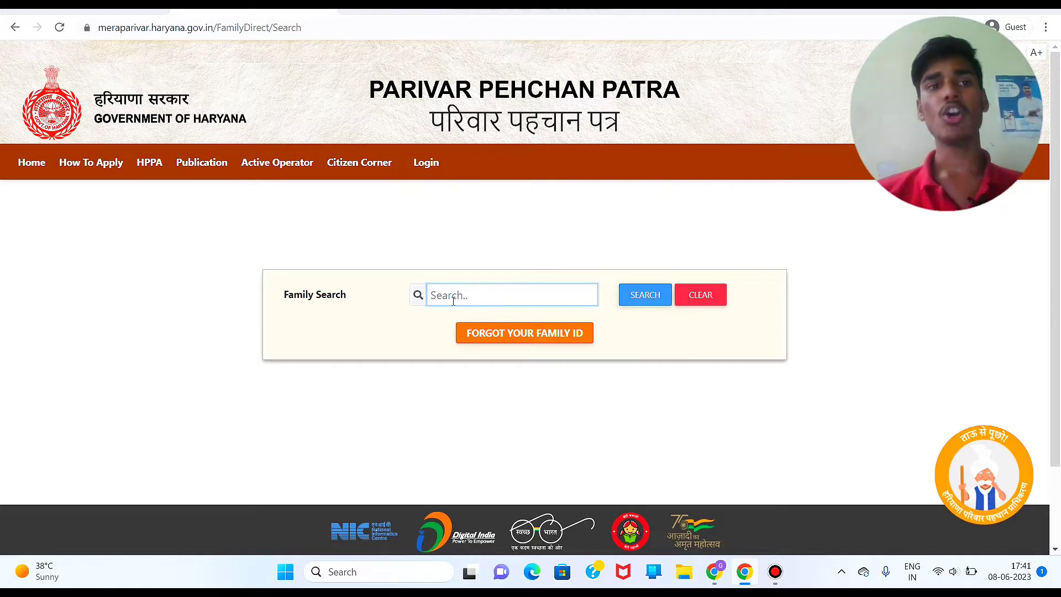
click(97, 12)
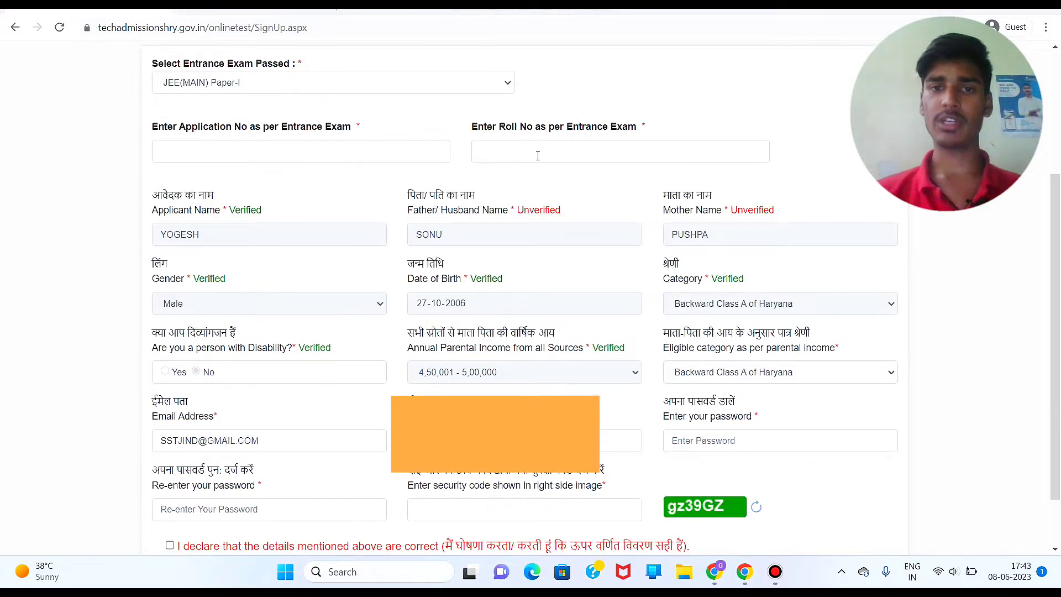
Step: Enter application and roll numbers, mobile, password twice, security code, and tick the declaration
click(317, 150)
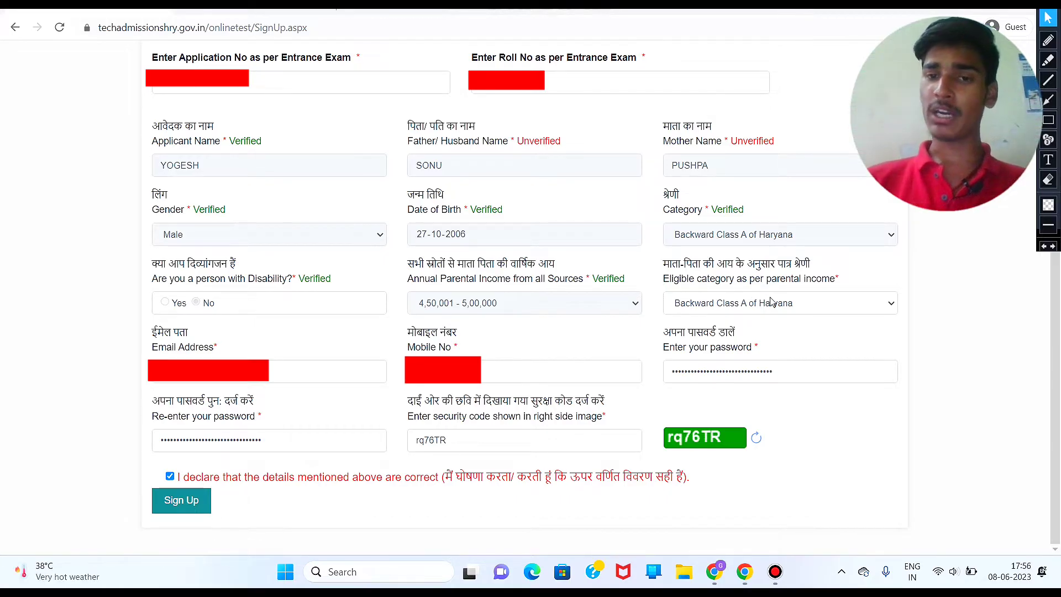
click(768, 299)
click(769, 295)
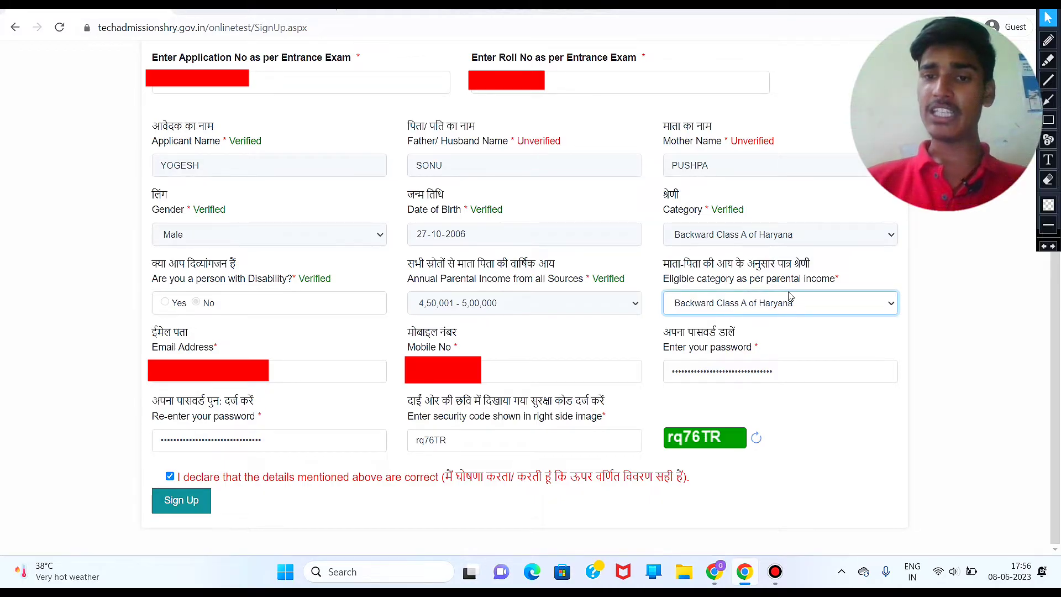
click(810, 301)
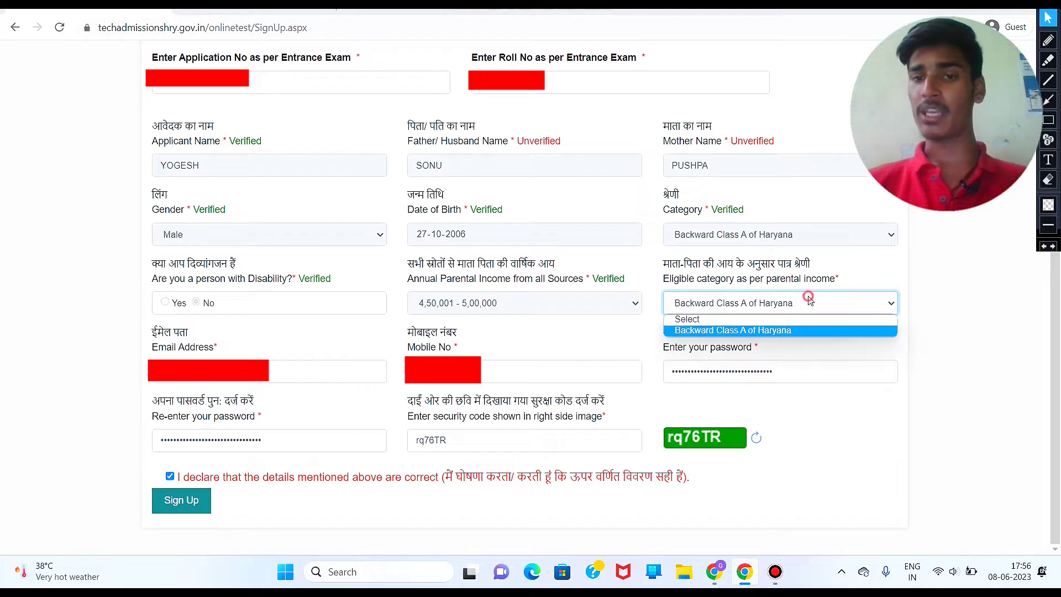
Step: Choose Backward Class A of Haryana, submit the sign-up, confirm, and dismiss the error
click(801, 331)
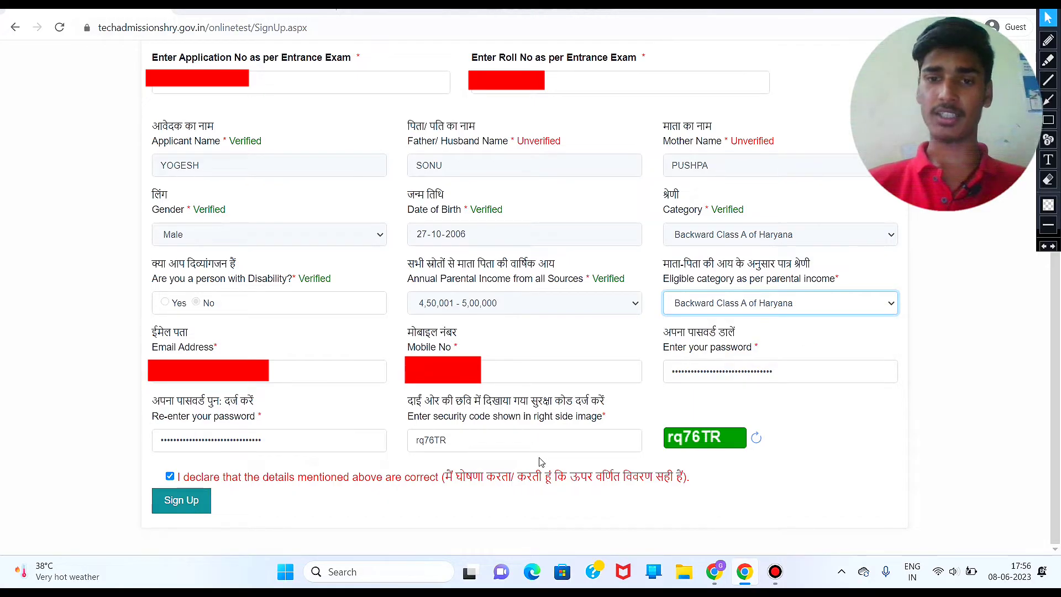
click(196, 501)
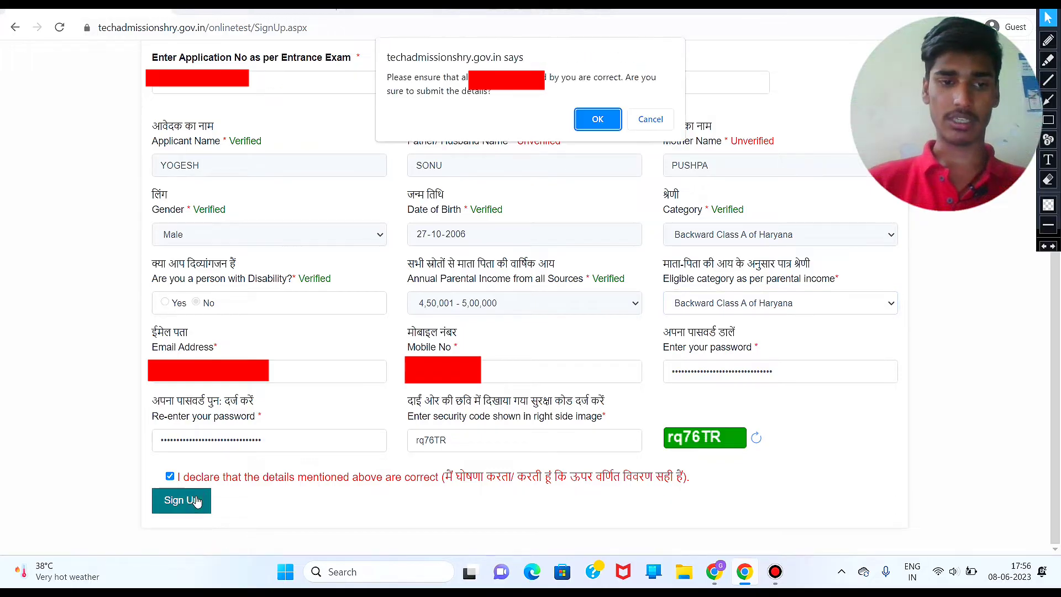
key(Return)
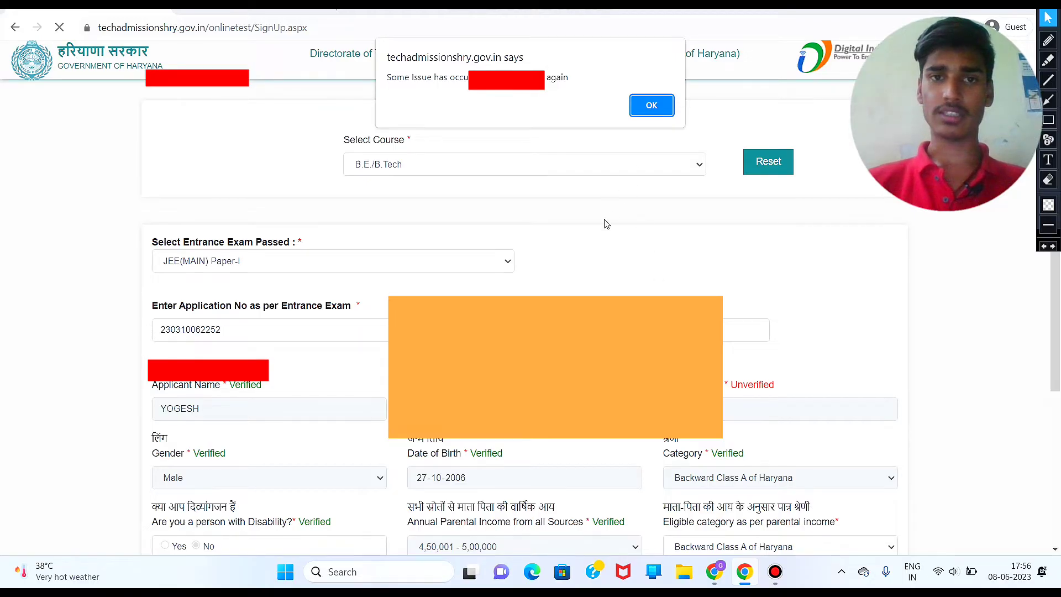
click(650, 105)
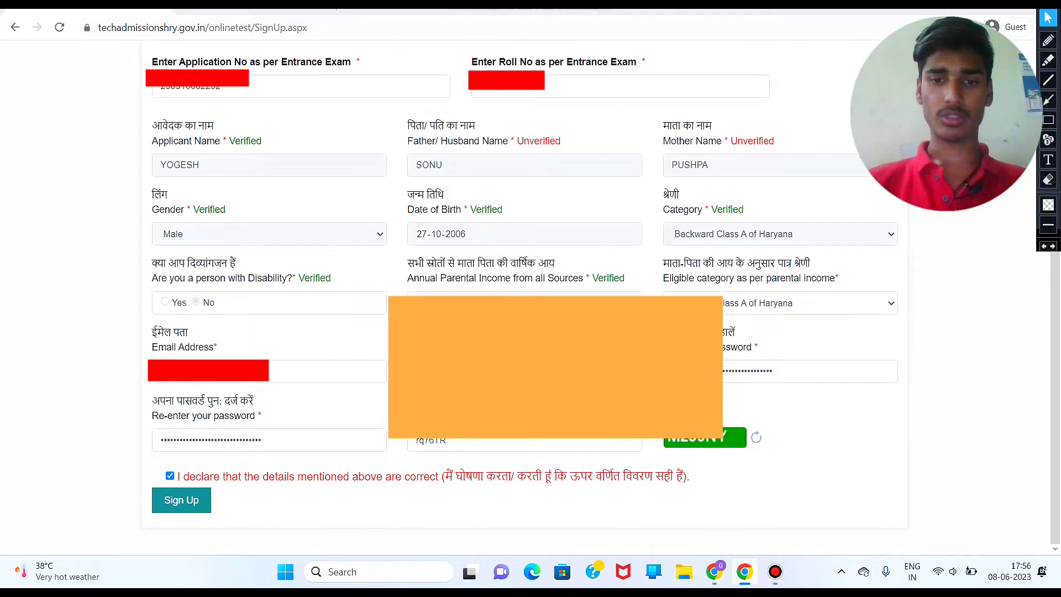
Step: Replace the security code with 'Mz59NY' and resubmit the sign-up form
click(457, 444)
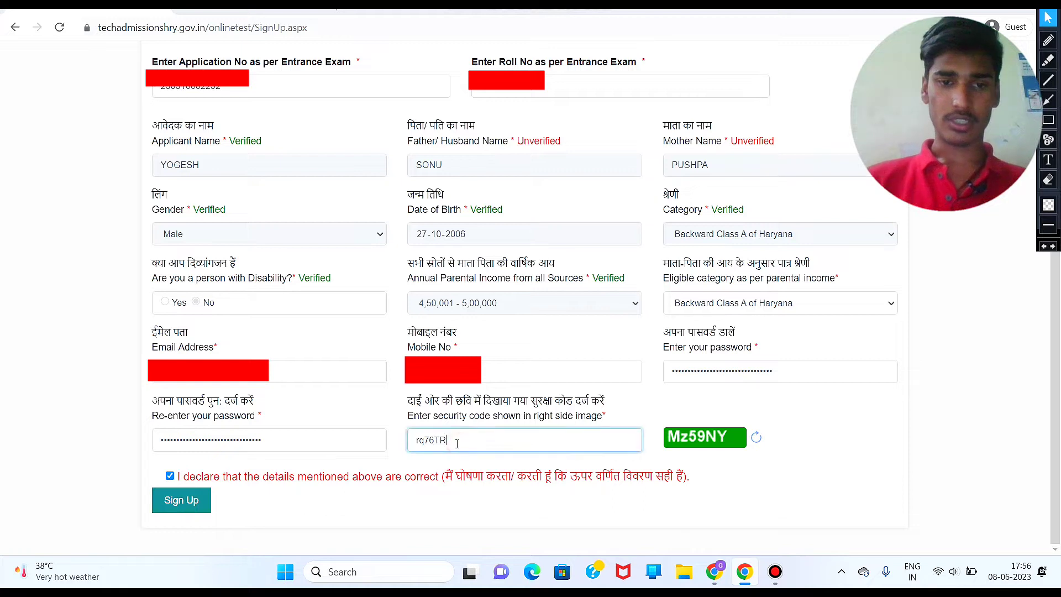
key(BackSpace)
key(BackSpace)
key(BackSpace)
key(BackSpace)
key(BackSpace)
key(BackSpace)
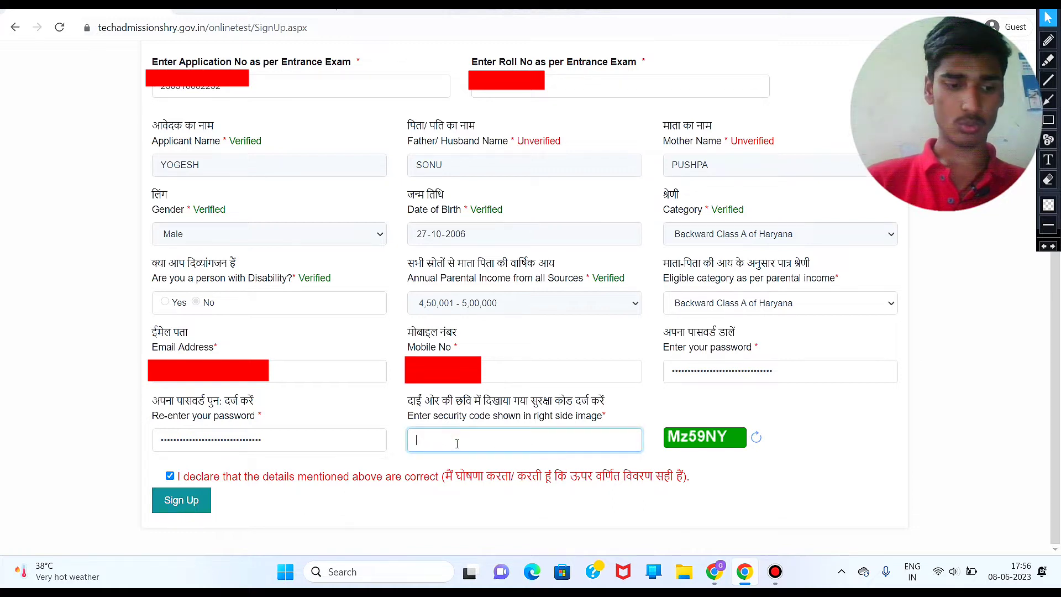
text(Mz)
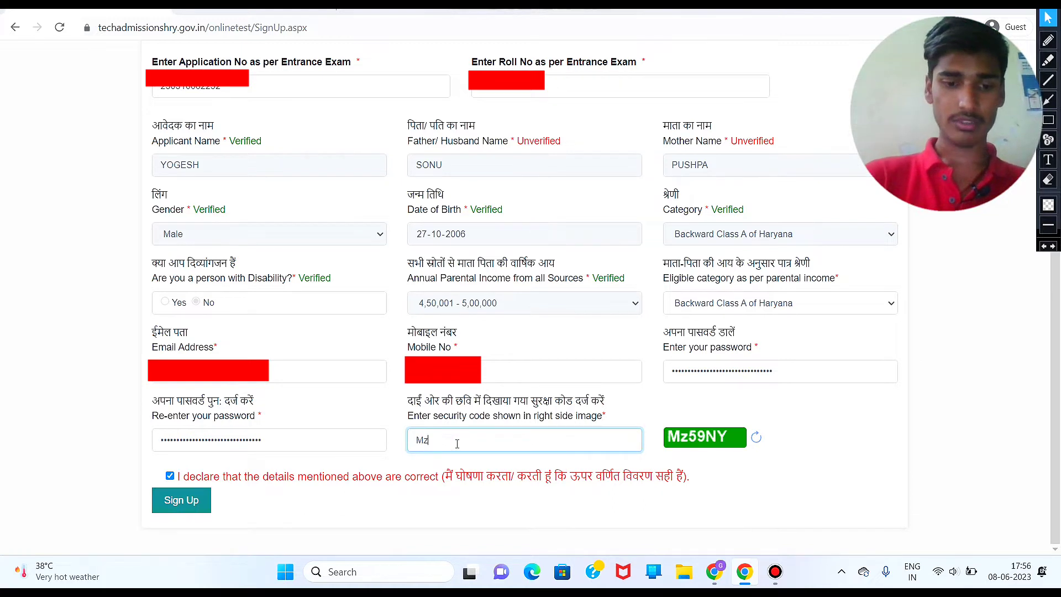
text(59NY)
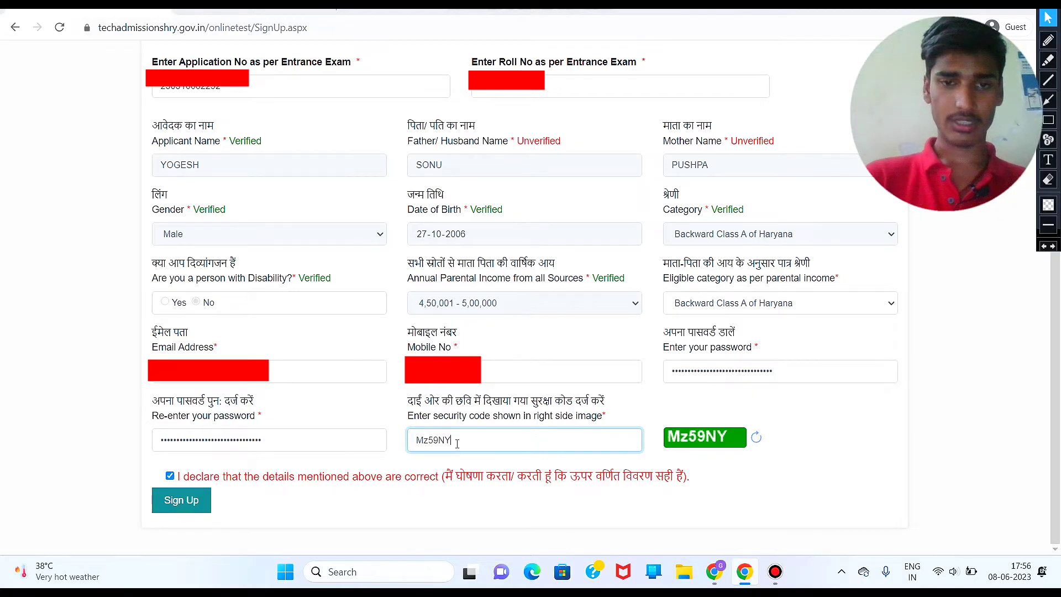
click(196, 507)
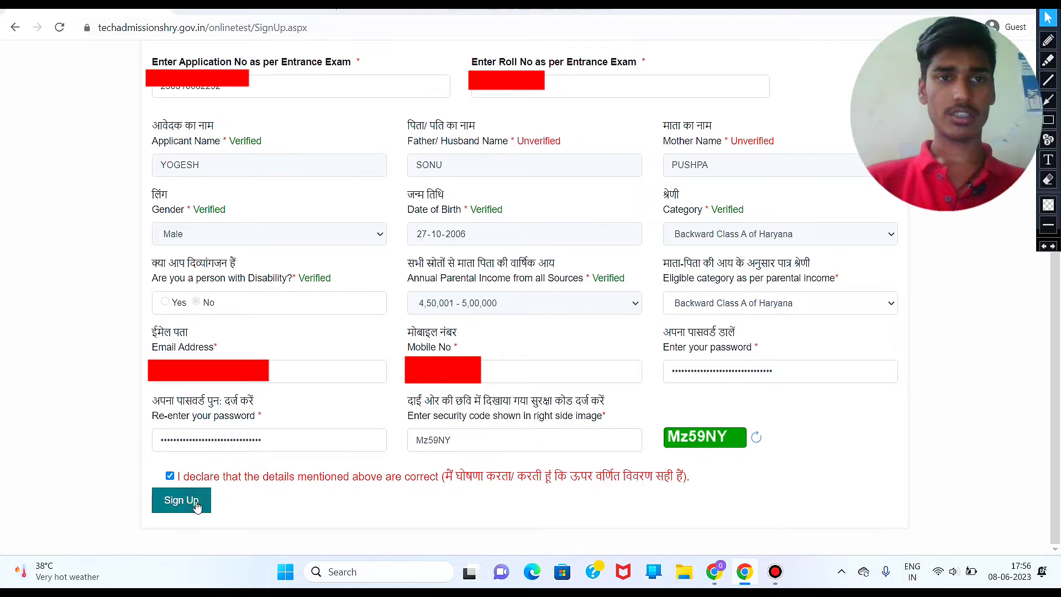
key(Return)
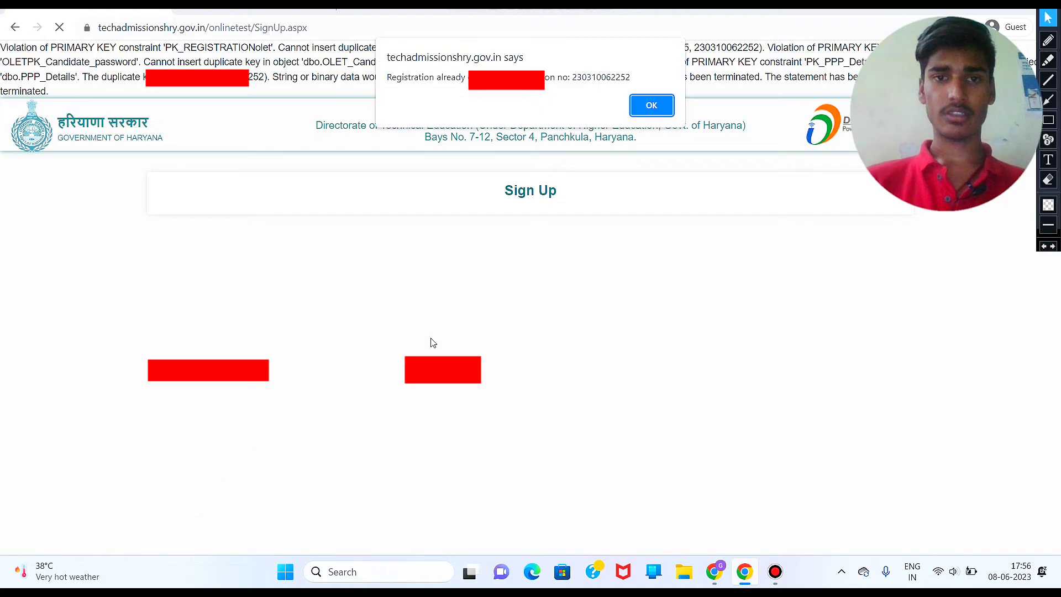
Step: Dismiss the registration-already-exists alert and resubmit the sign-up form, confirming the dialog
click(652, 106)
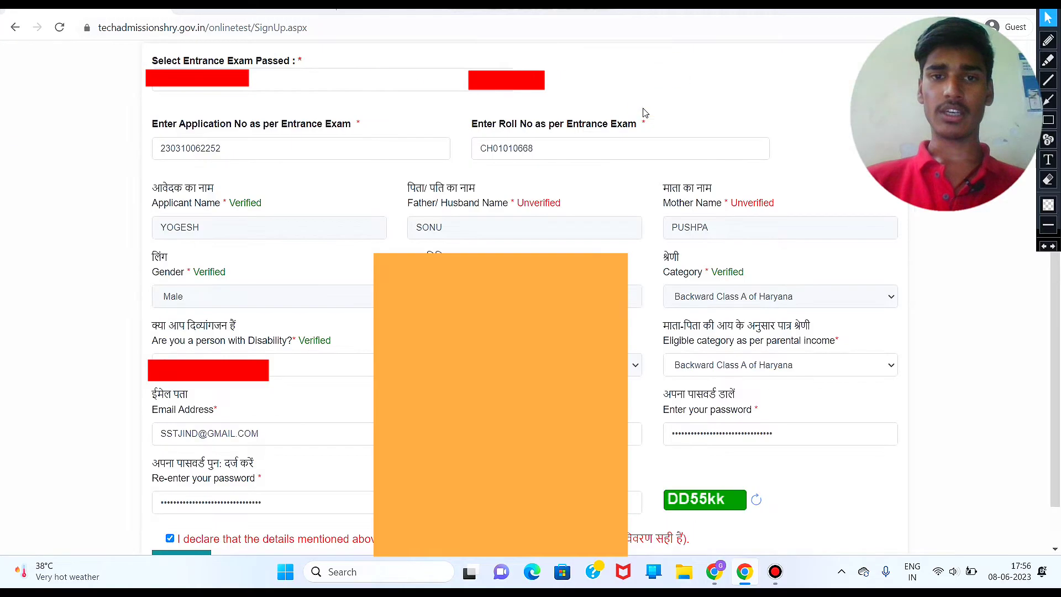
scroll(531, 299, down, 1)
scroll(531, 298, up, 3)
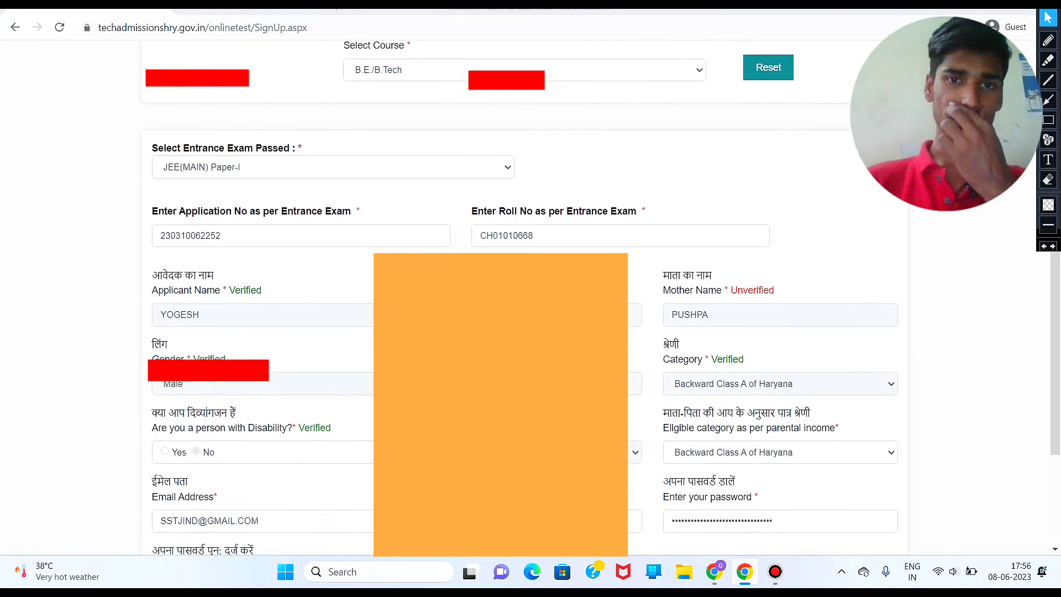
scroll(531, 298, down, 3)
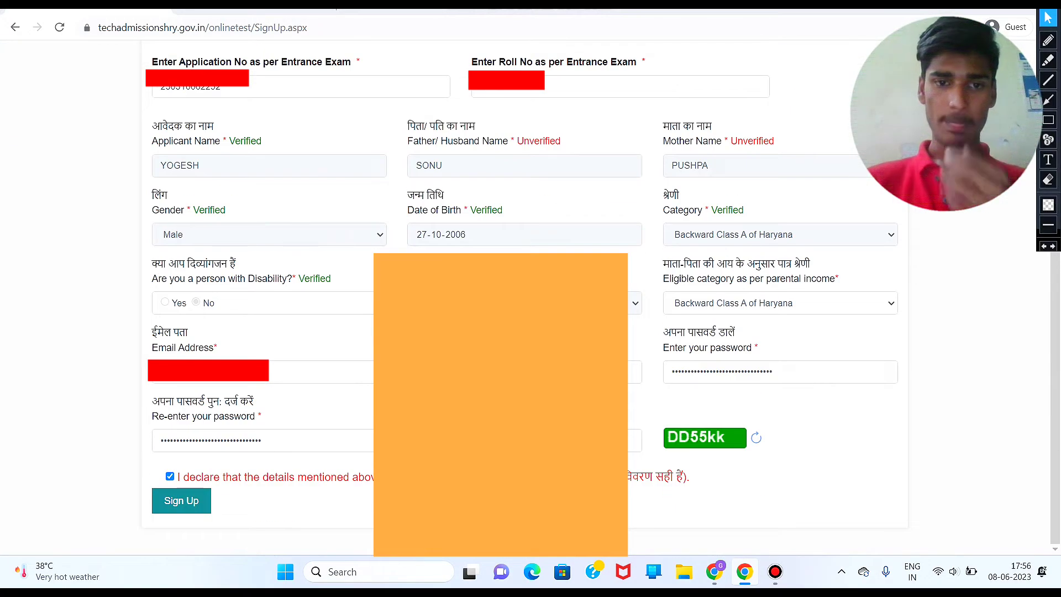
click(634, 440)
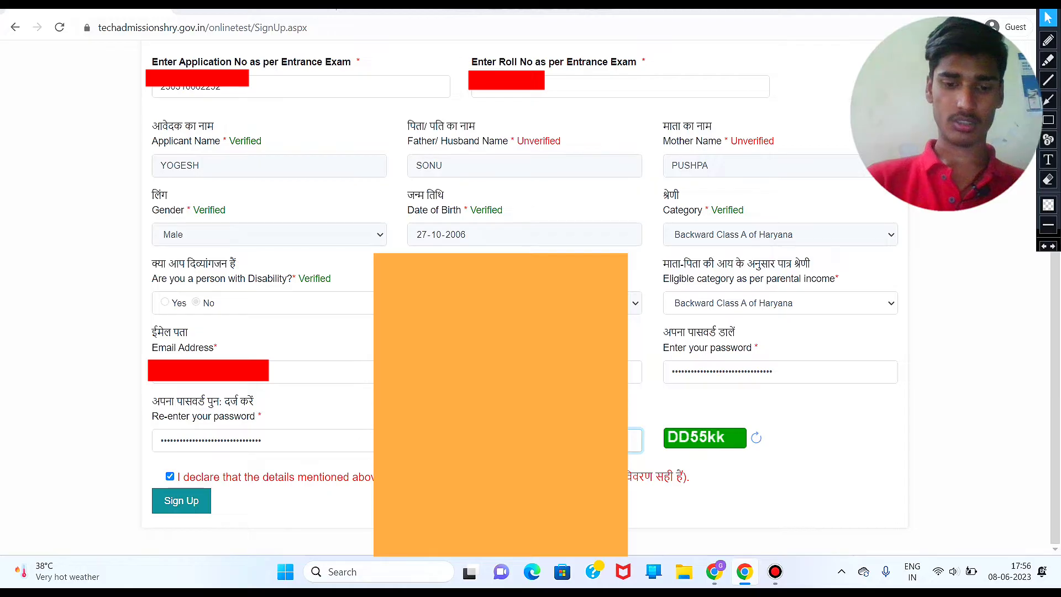
click(199, 501)
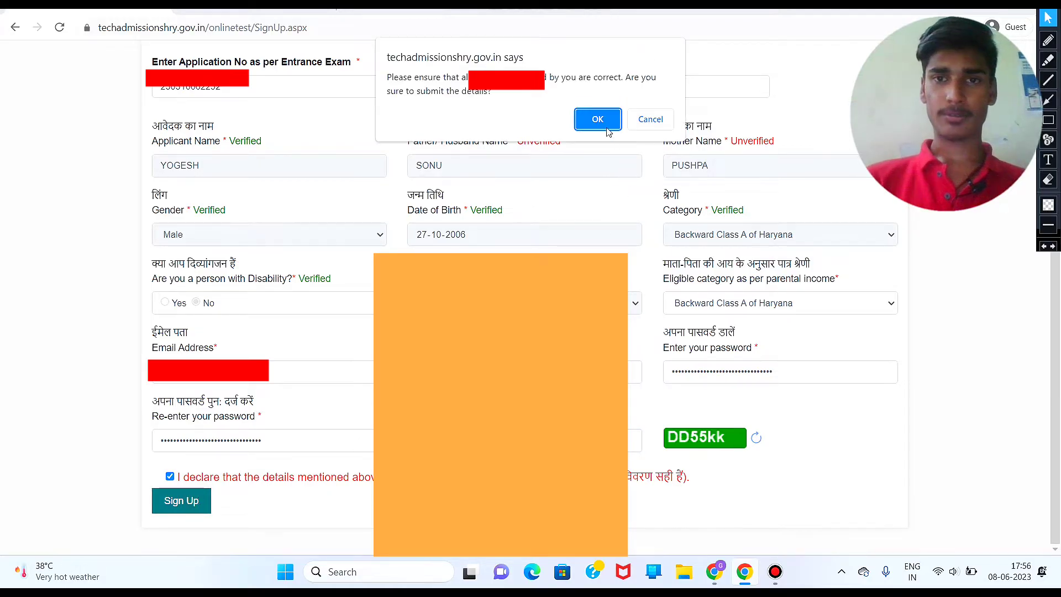
click(607, 124)
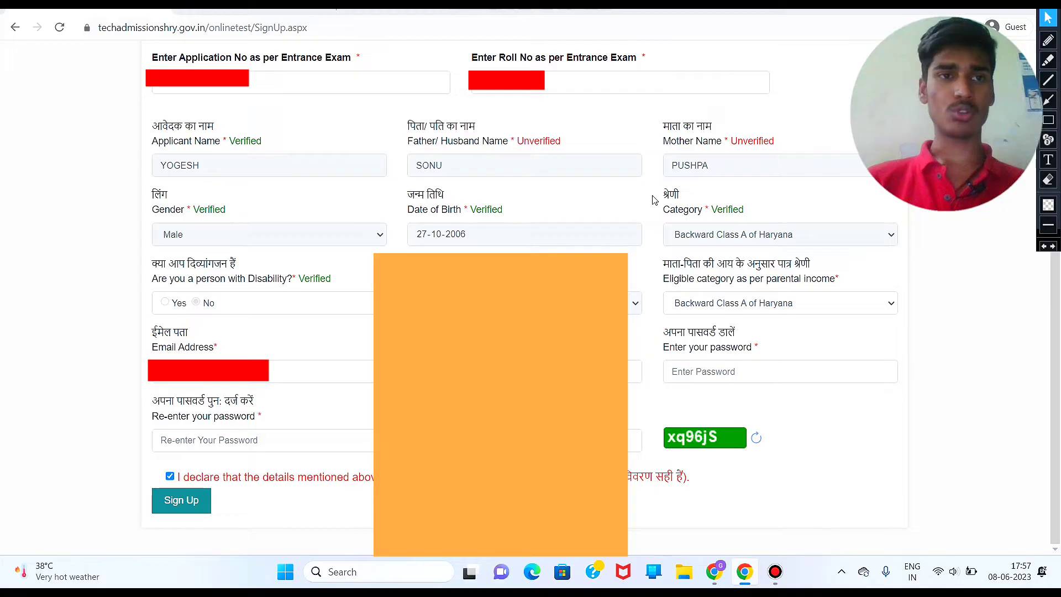
Step: Go back to the HSTES home page and open the candidate login page
click(333, 29)
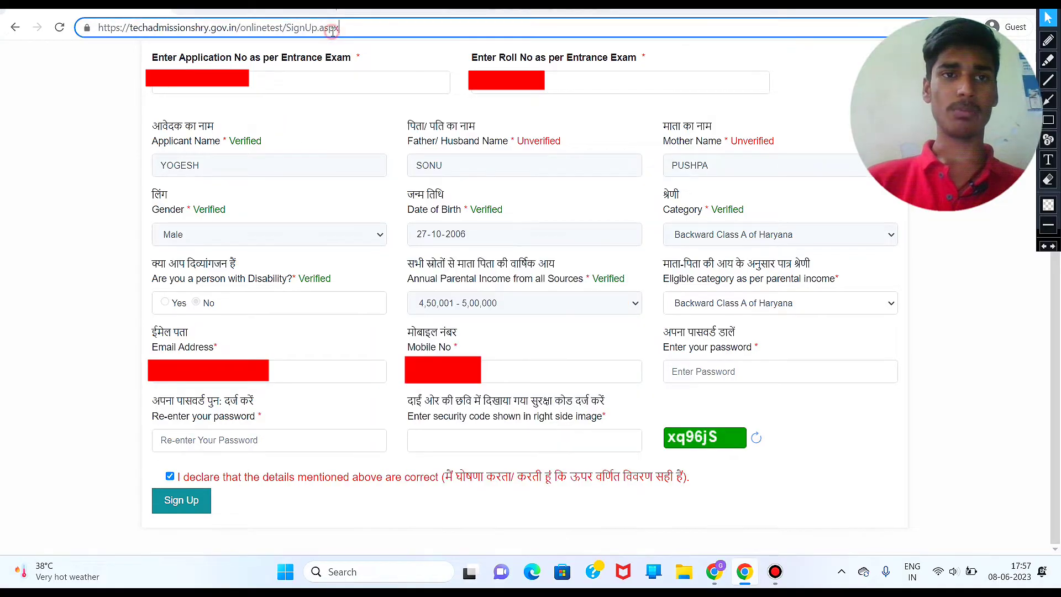
key(End)
key(BackSpace)
key(BackSpace)
key(BackSpace)
key(BackSpace)
key(BackSpace)
key(BackSpace)
key(BackSpace)
key(BackSpace)
key(BackSpace)
key(BackSpace)
key(BackSpace)
key(BackSpace)
key(BackSpace)
key(BackSpace)
key(BackSpace)
key(BackSpace)
key(BackSpace)
key(BackSpace)
key(BackSpace)
key(BackSpace)
key(BackSpace)
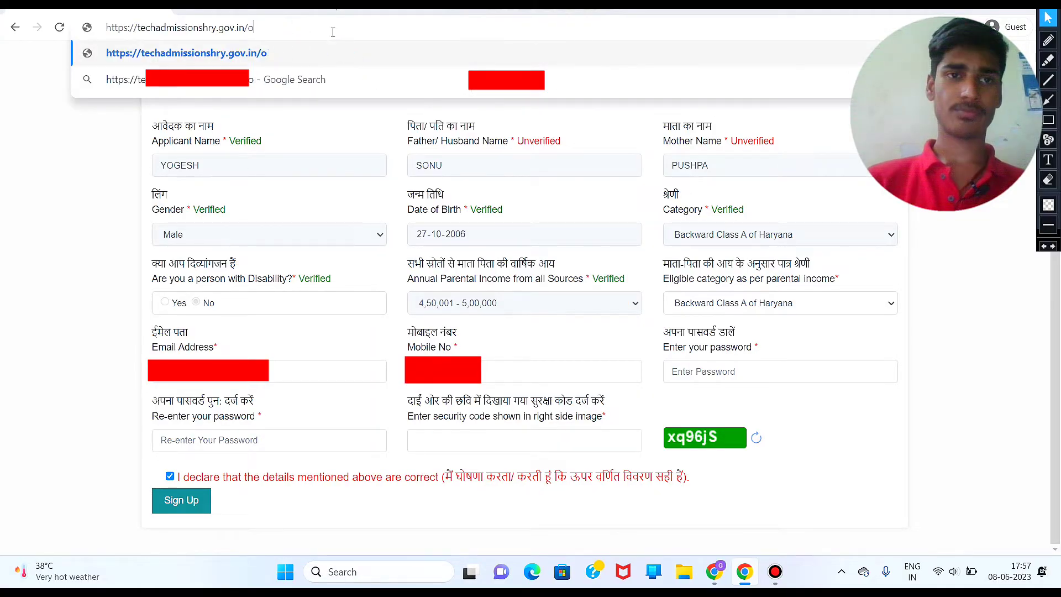
key(Return)
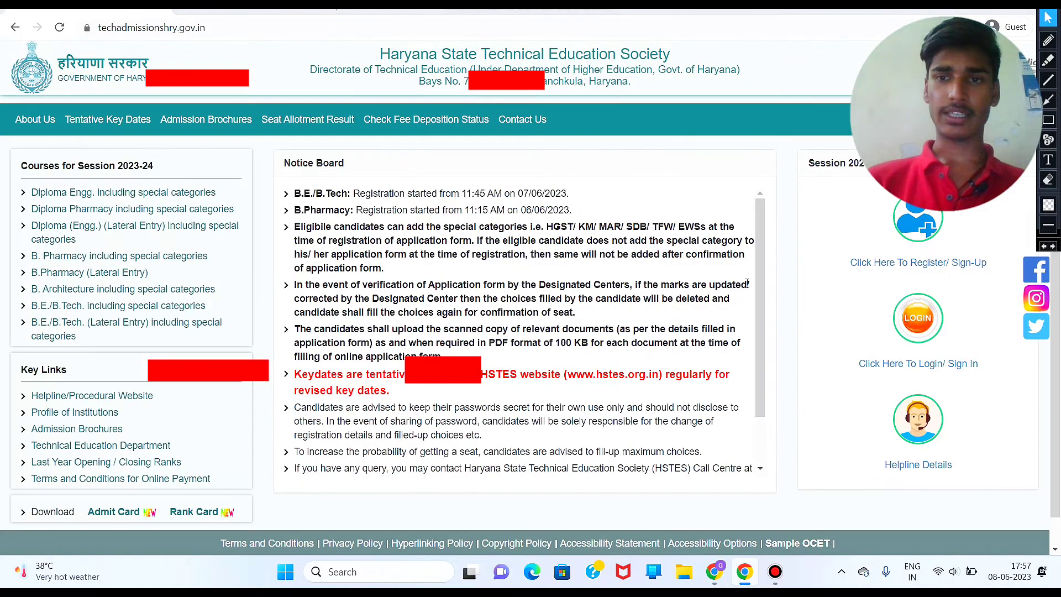
click(1048, 19)
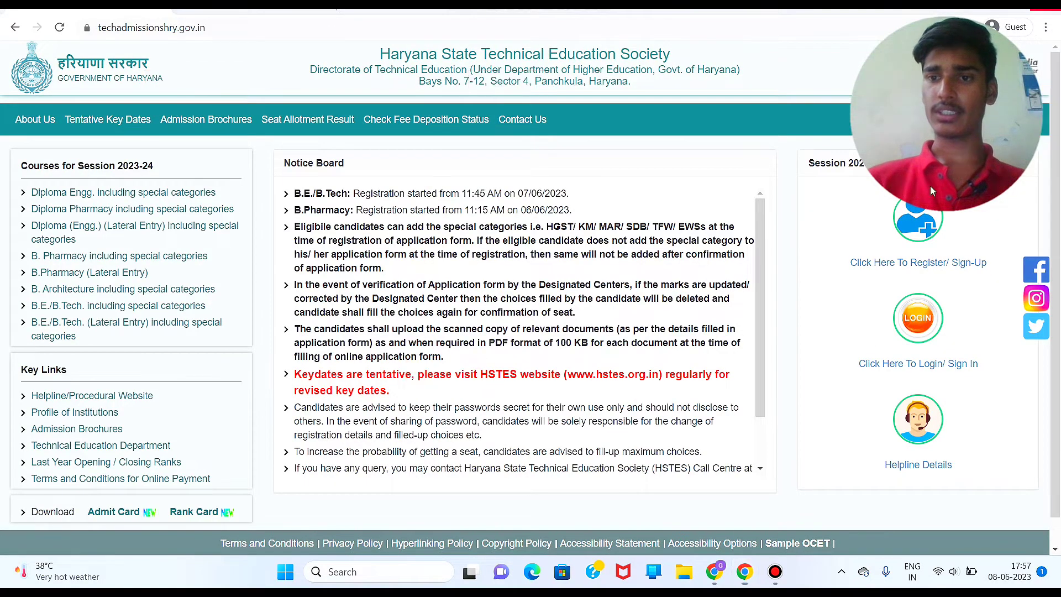
click(926, 317)
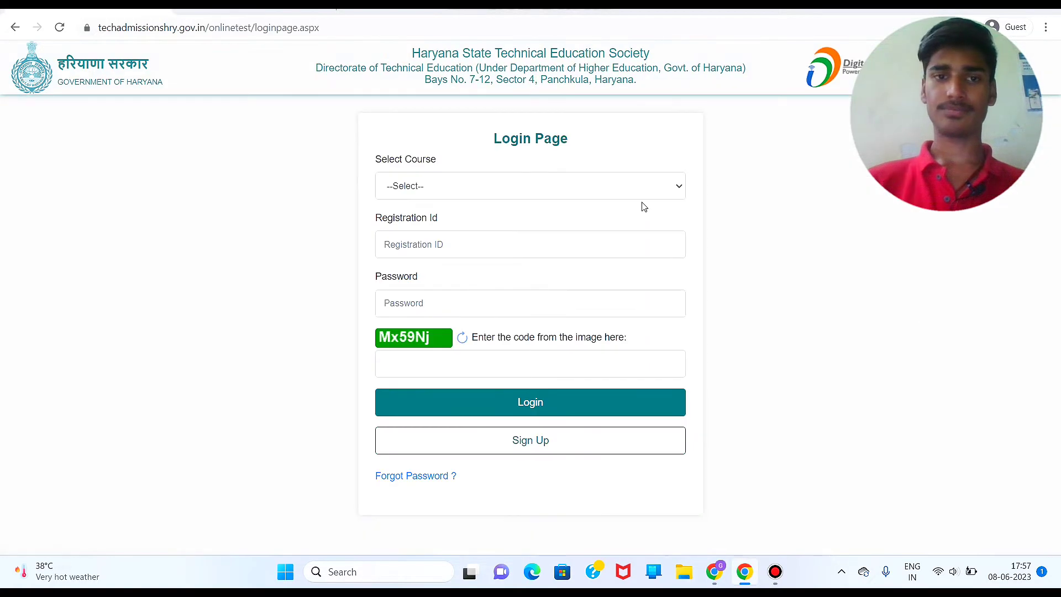
Step: Log in to the B.E./B.Tech course with the registration ID, password and security code
click(564, 191)
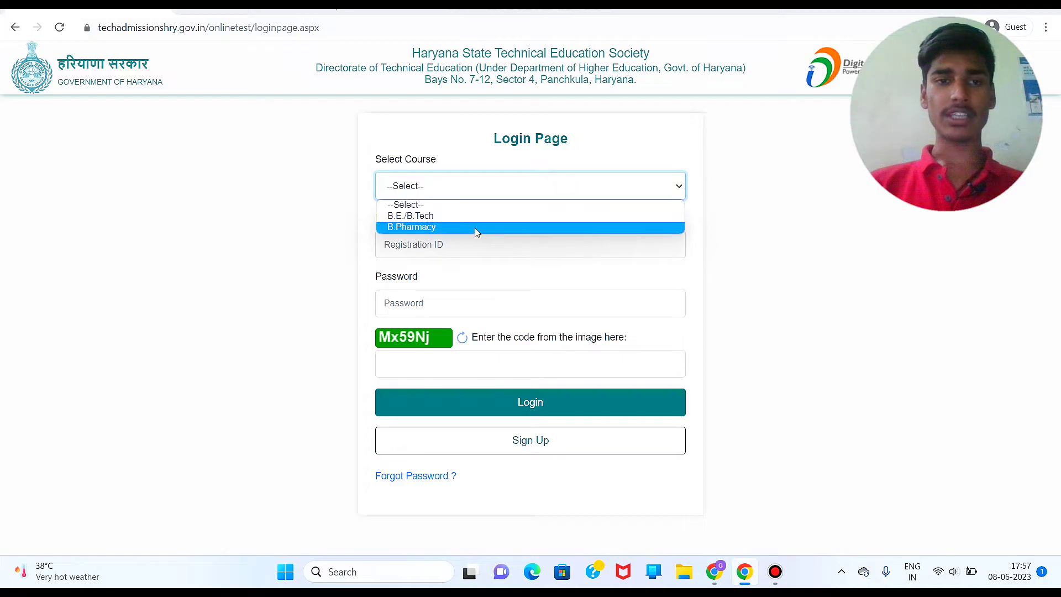
click(474, 217)
click(454, 236)
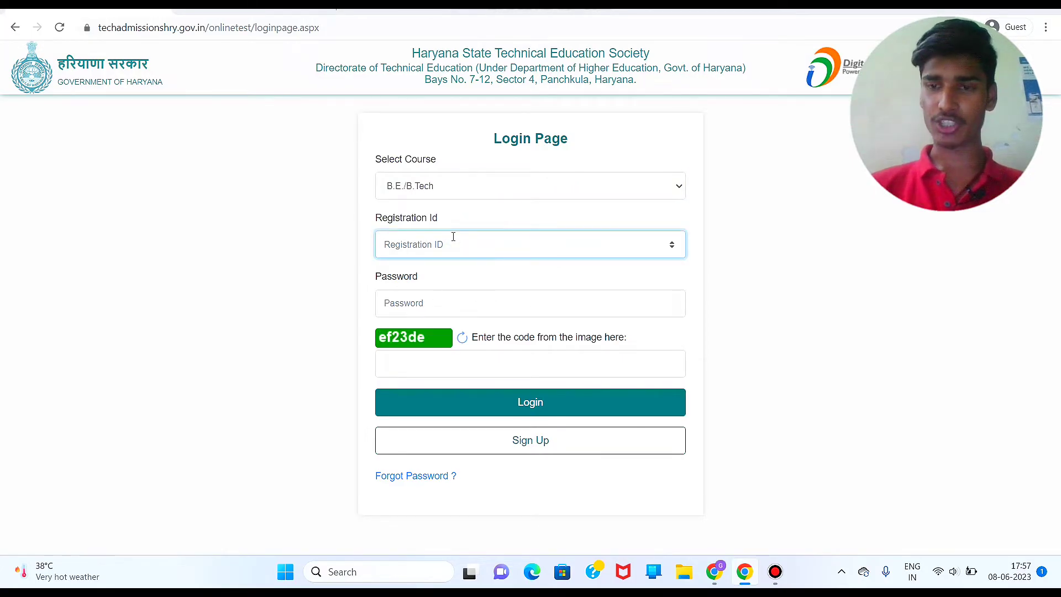
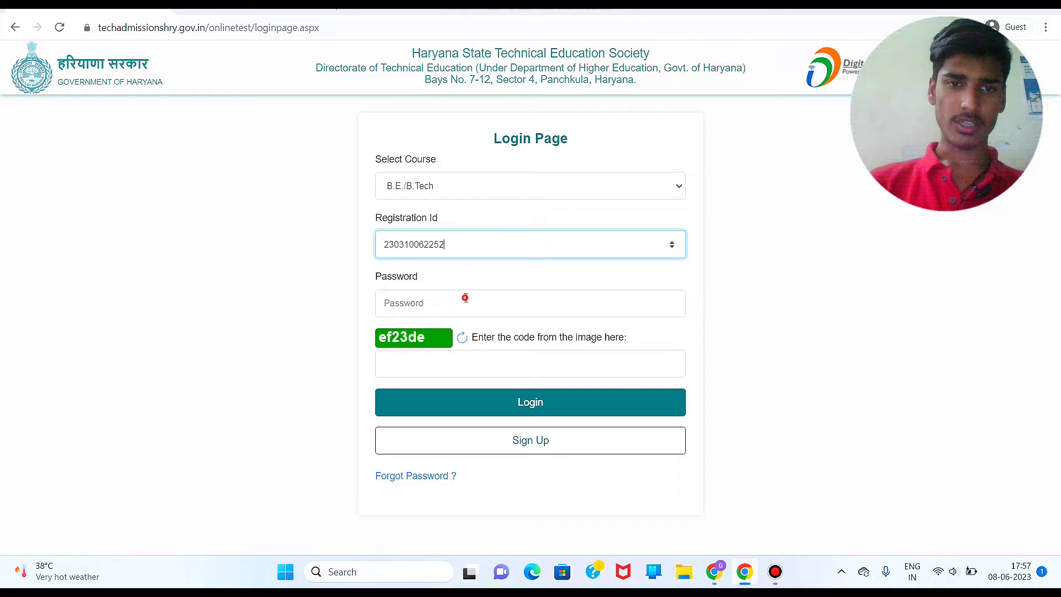
click(465, 298)
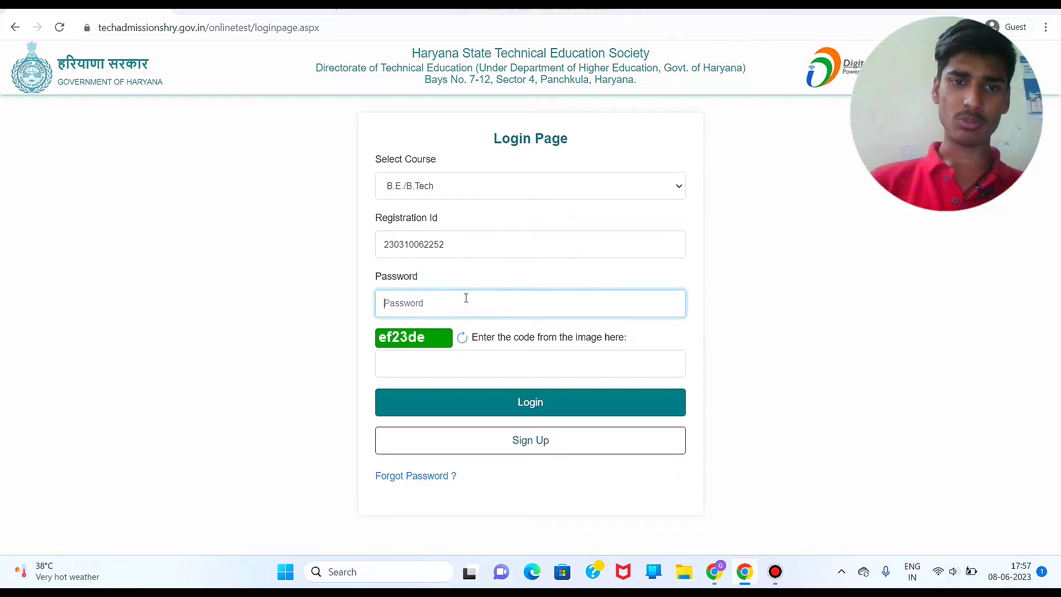
text(•)
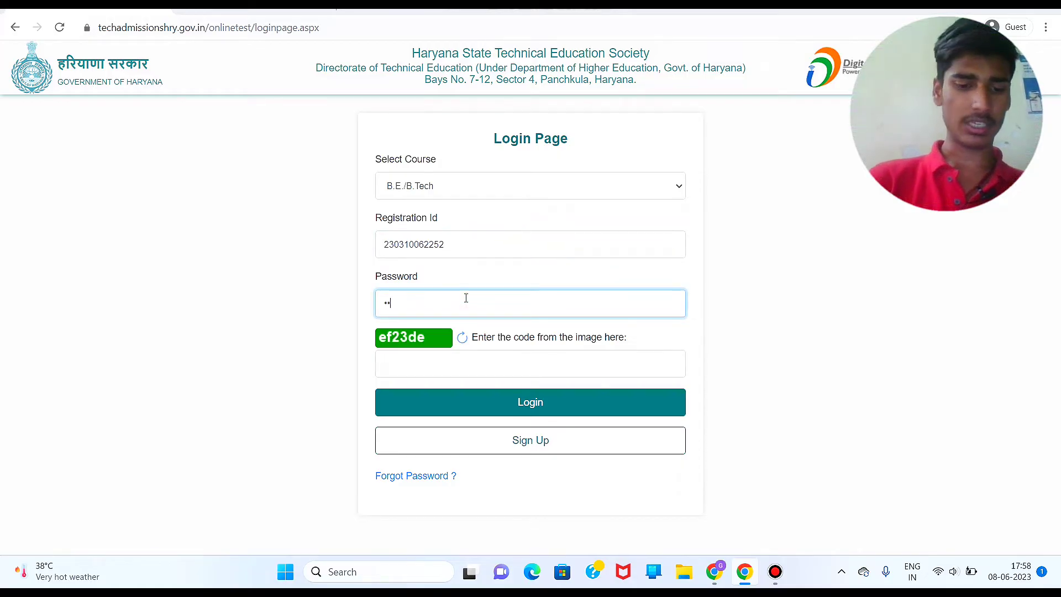
text(••••)
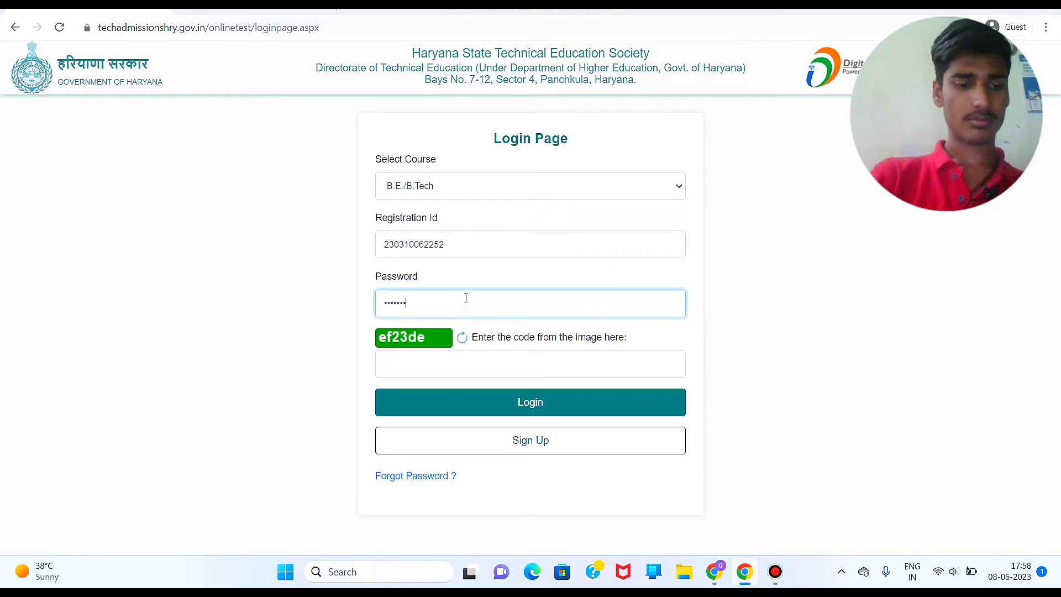
click(446, 355)
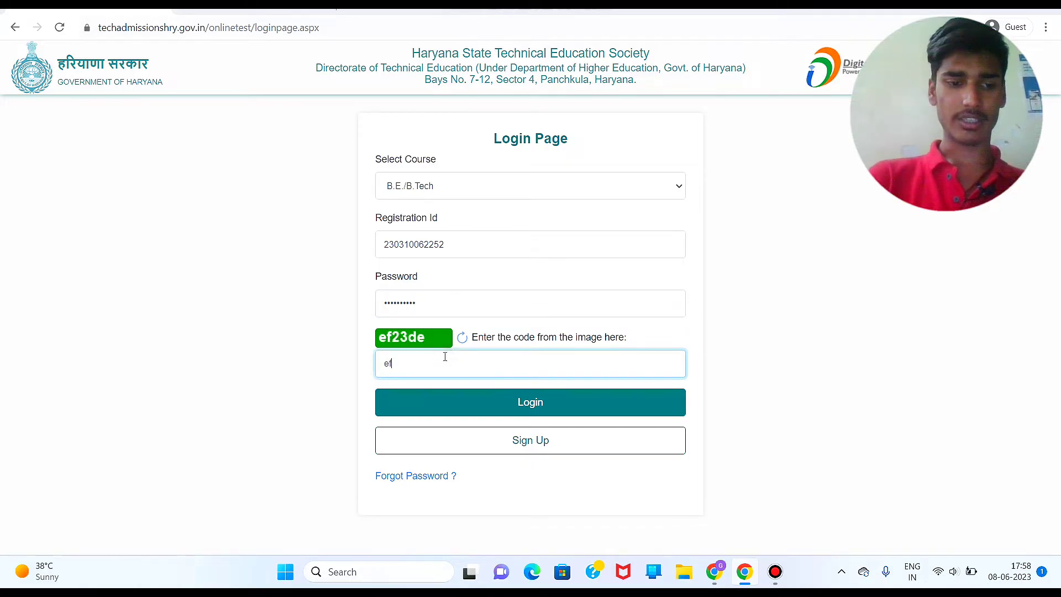
click(493, 404)
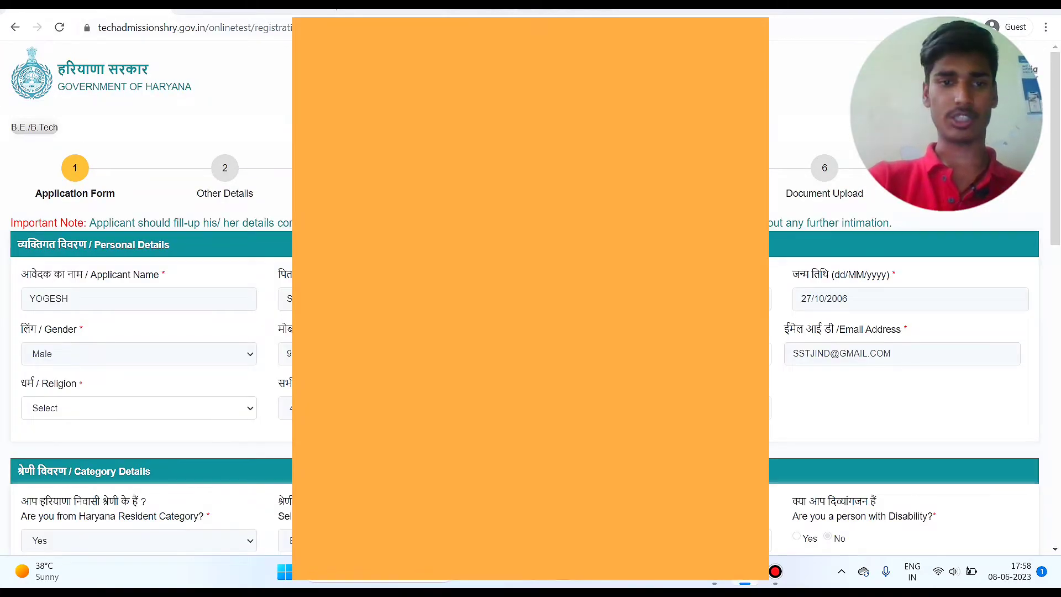
Step: Review the application form and tick, then untick, the Tuition Fee Waiver Scheme option
scroll(149, 332, down, 3)
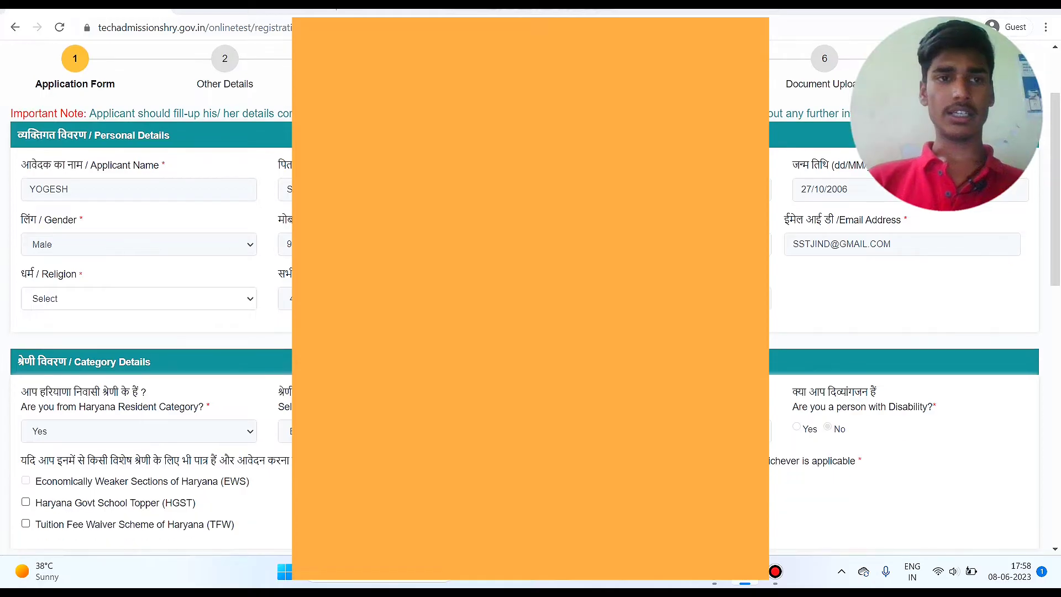
scroll(149, 332, up, 2)
scroll(149, 332, down, 7)
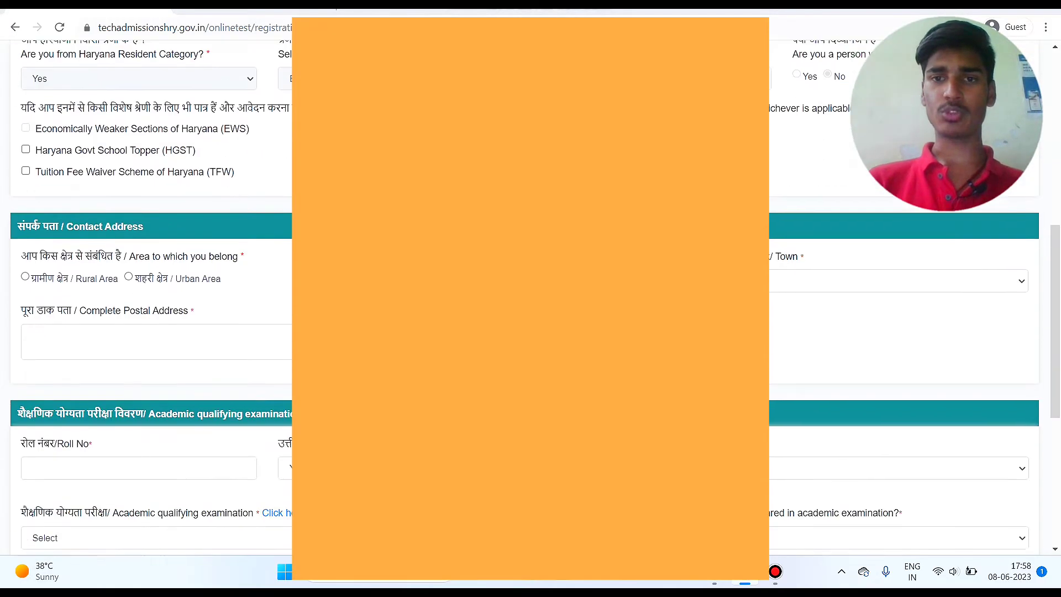
scroll(149, 332, up, 3)
scroll(149, 332, down, 1)
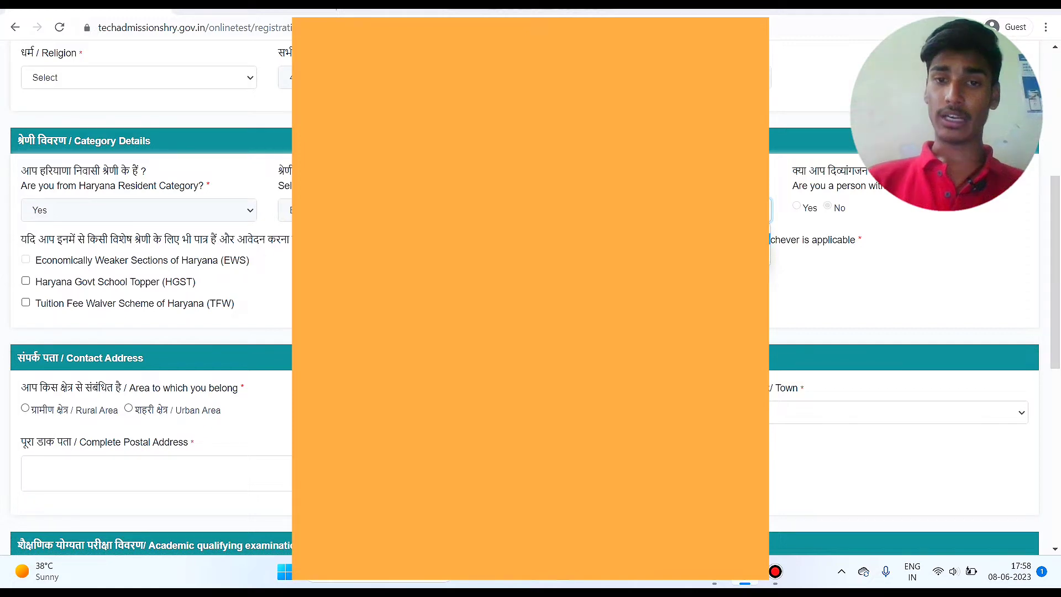
scroll(817, 245, up, 10)
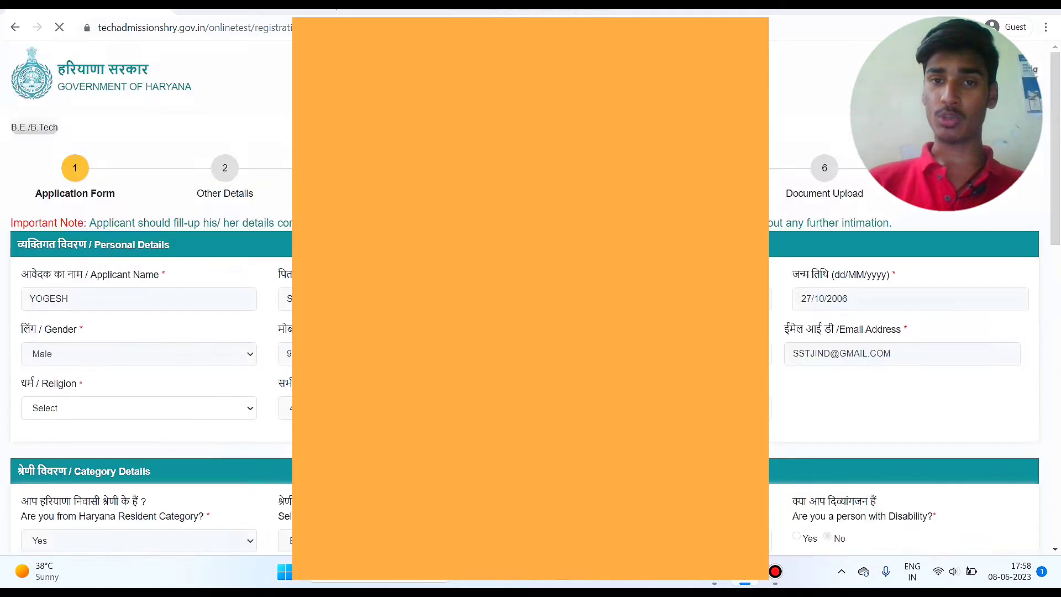
scroll(817, 245, down, 13)
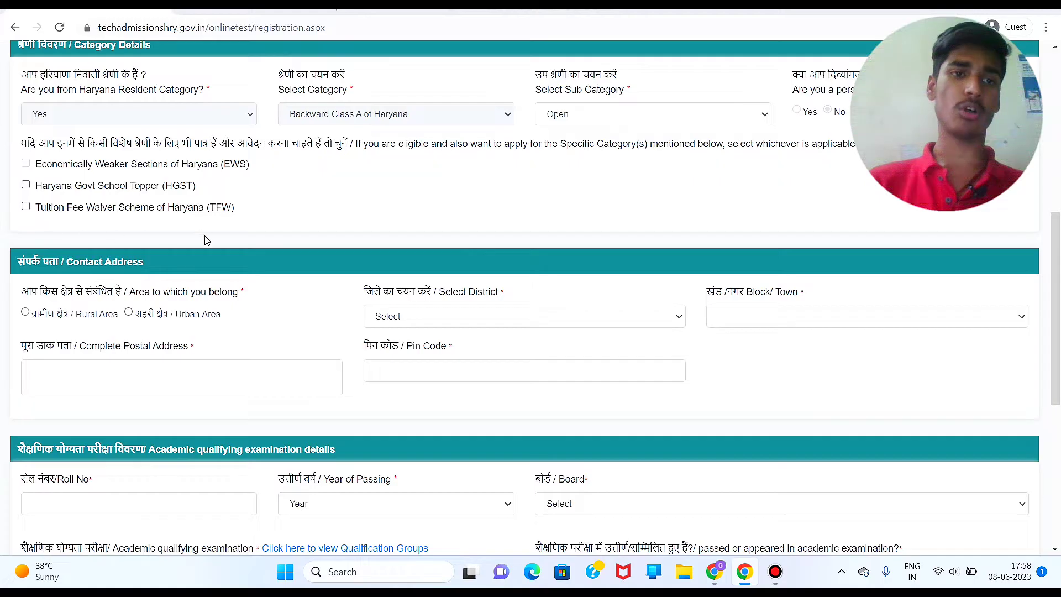
scroll(181, 261, down, 1)
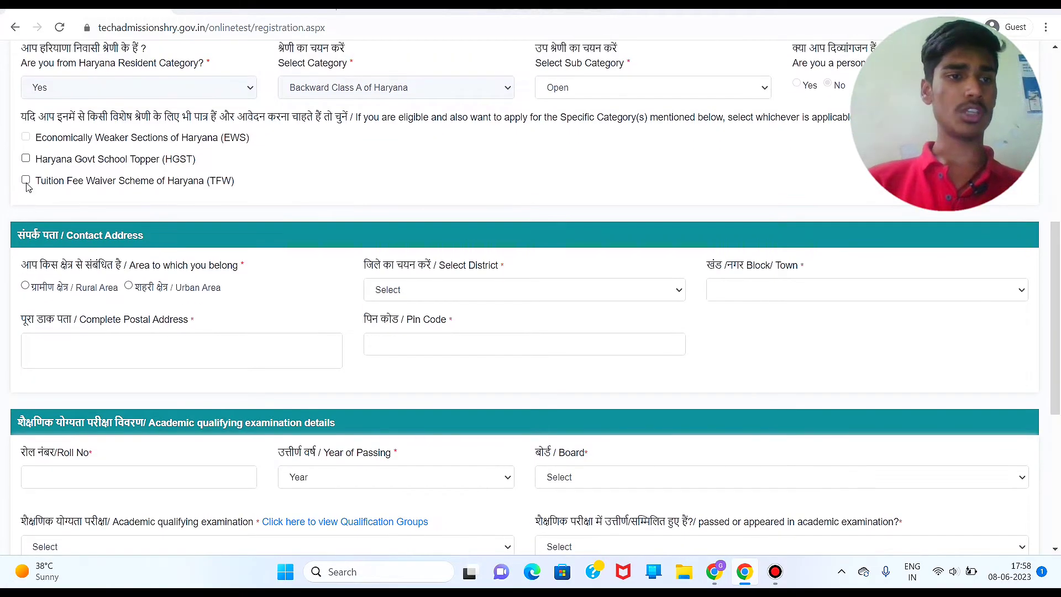
click(26, 180)
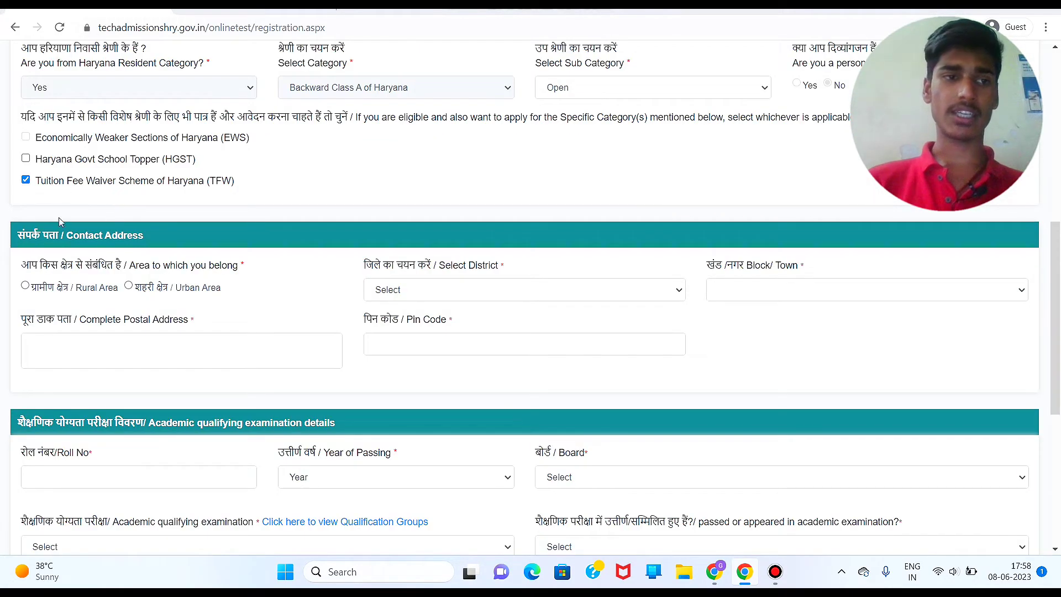
click(25, 180)
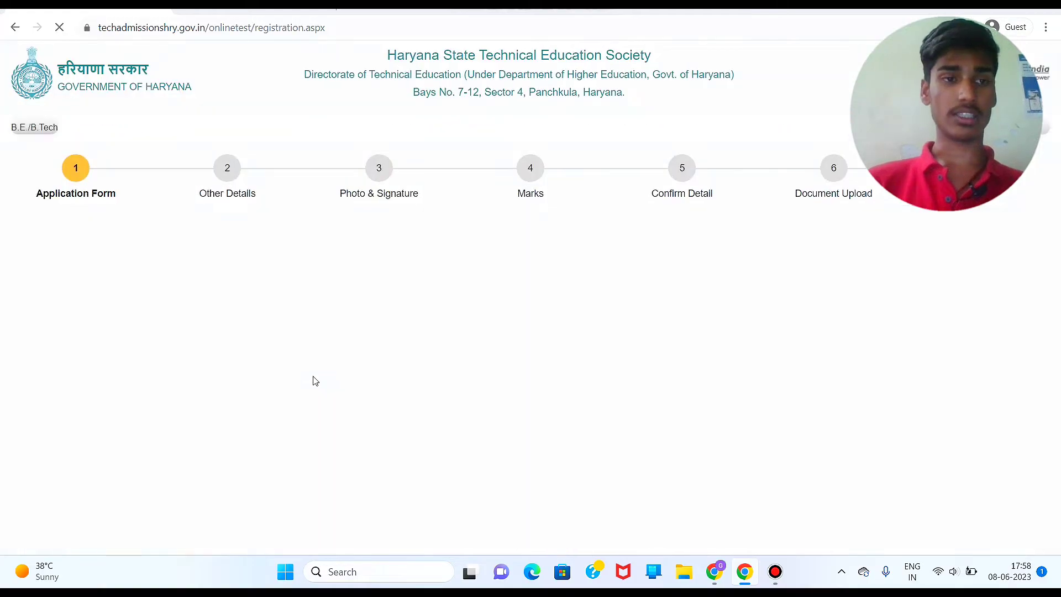
Step: Fill the qualifying exam and matric roll number entries of the academic details
scroll(313, 379, down, 3)
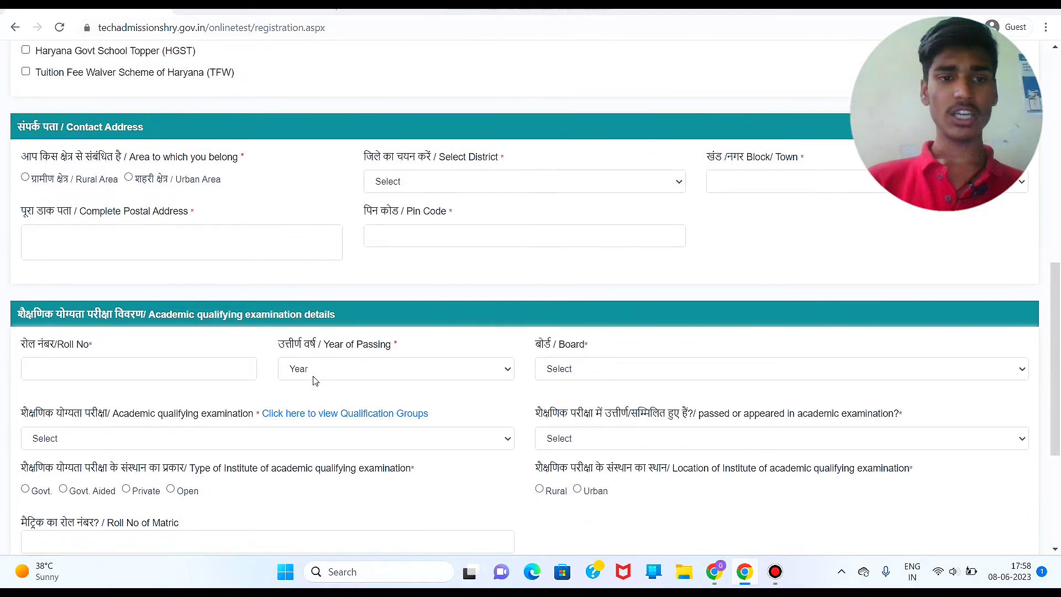
scroll(314, 380, down, 1)
scroll(312, 381, down, 2)
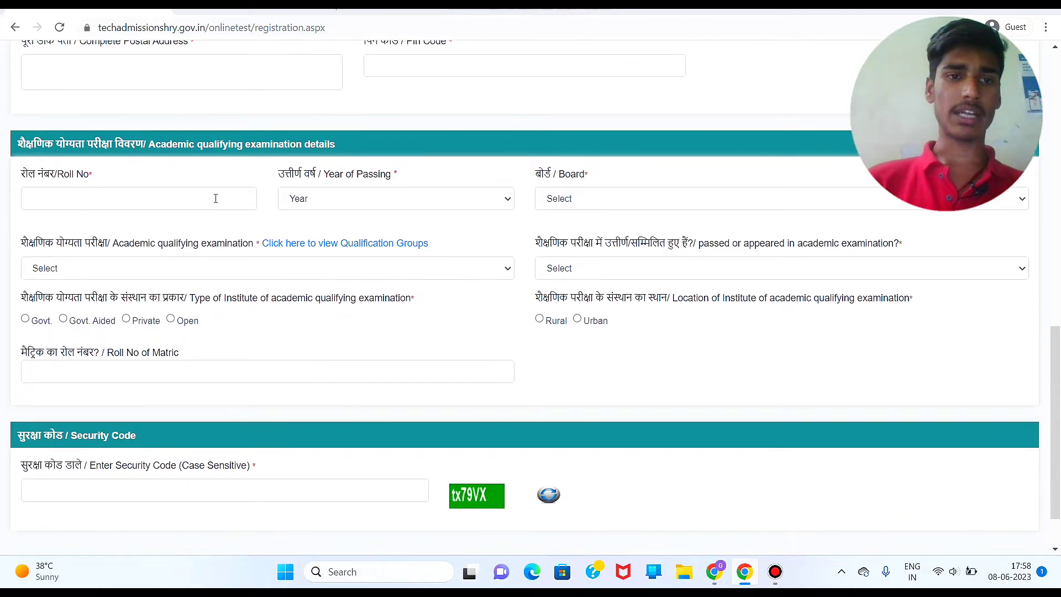
click(207, 198)
click(443, 363)
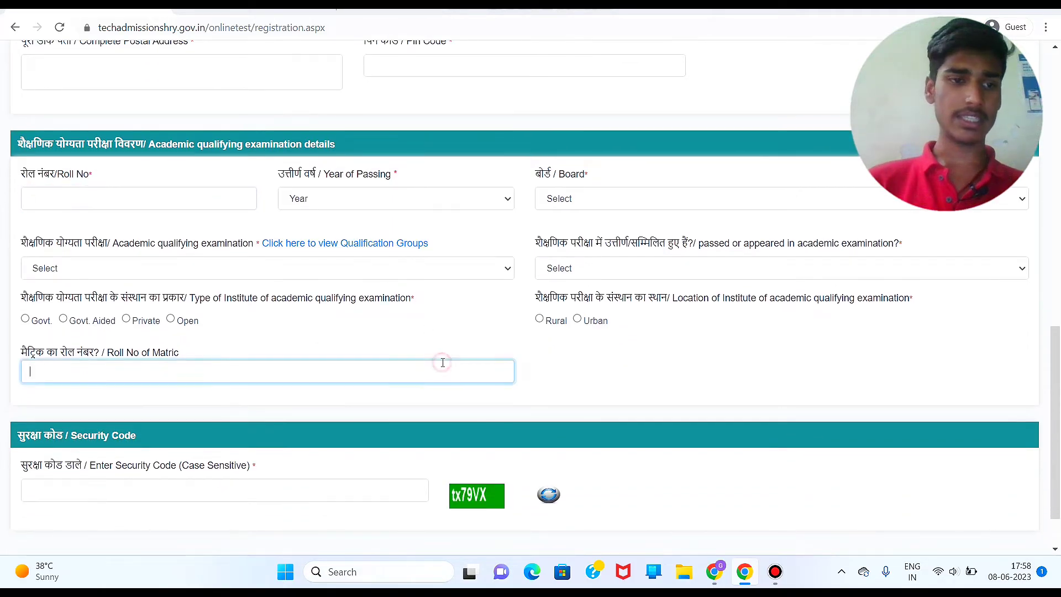
scroll(443, 362, down, 1)
click(356, 448)
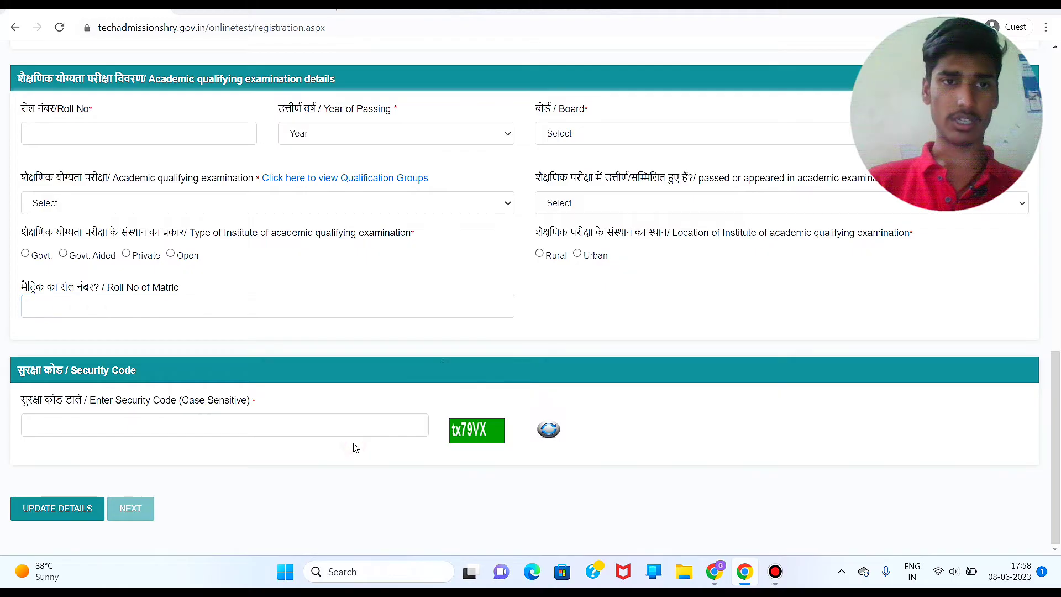
scroll(356, 448, up, 5)
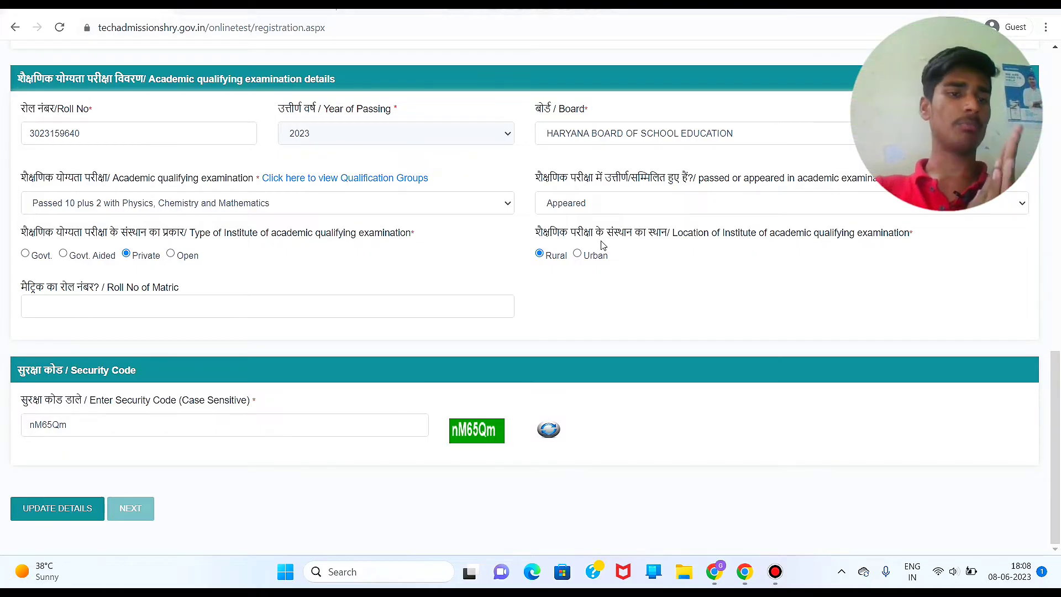
drag(601, 239, 107, 157)
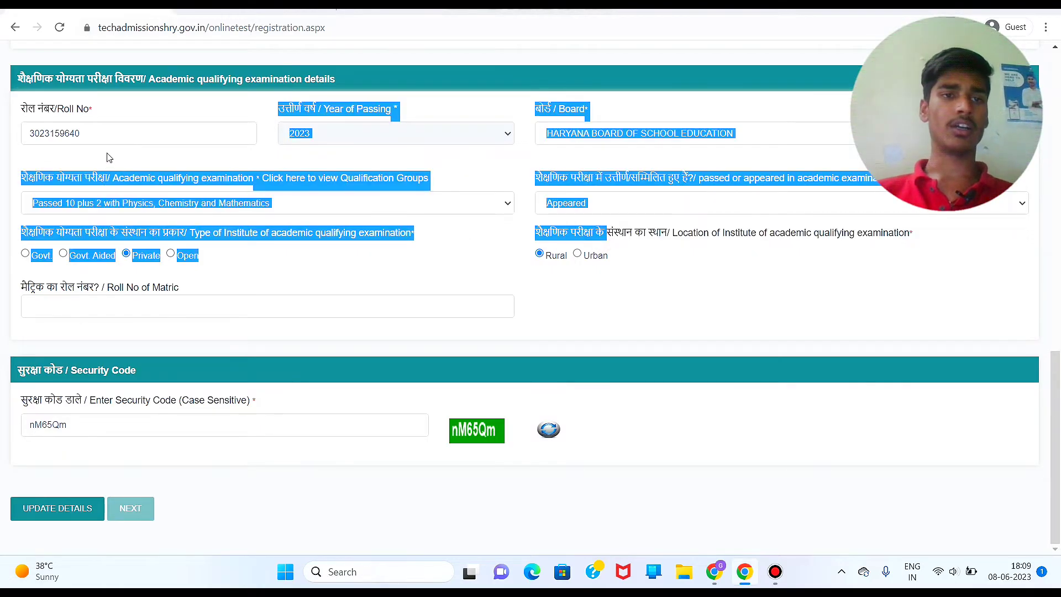
click(108, 157)
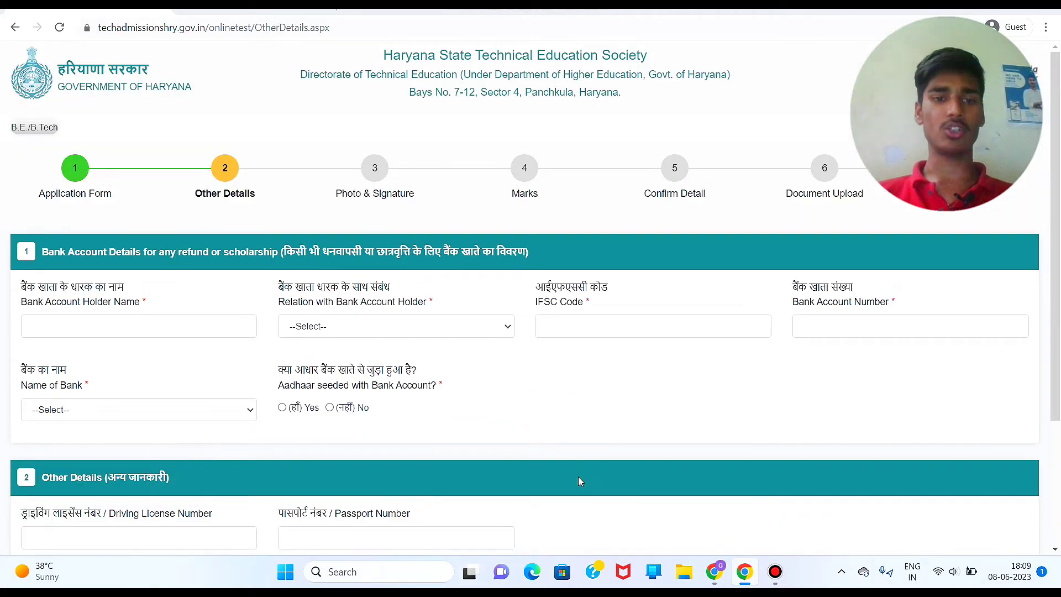
Step: Answer No to the education loan question and fill the account holder fields
scroll(578, 479, down, 3)
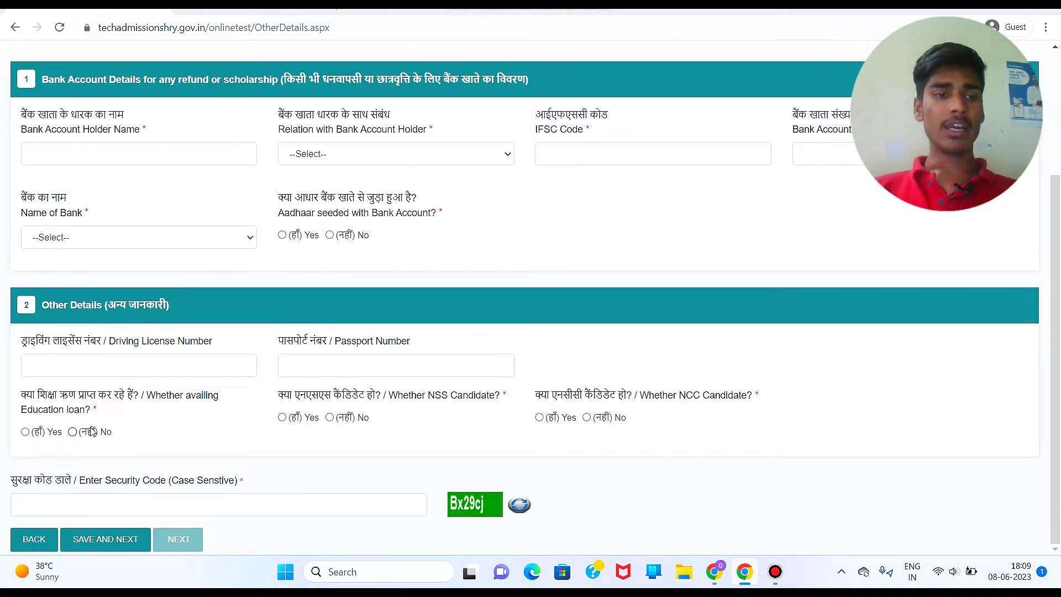
click(74, 432)
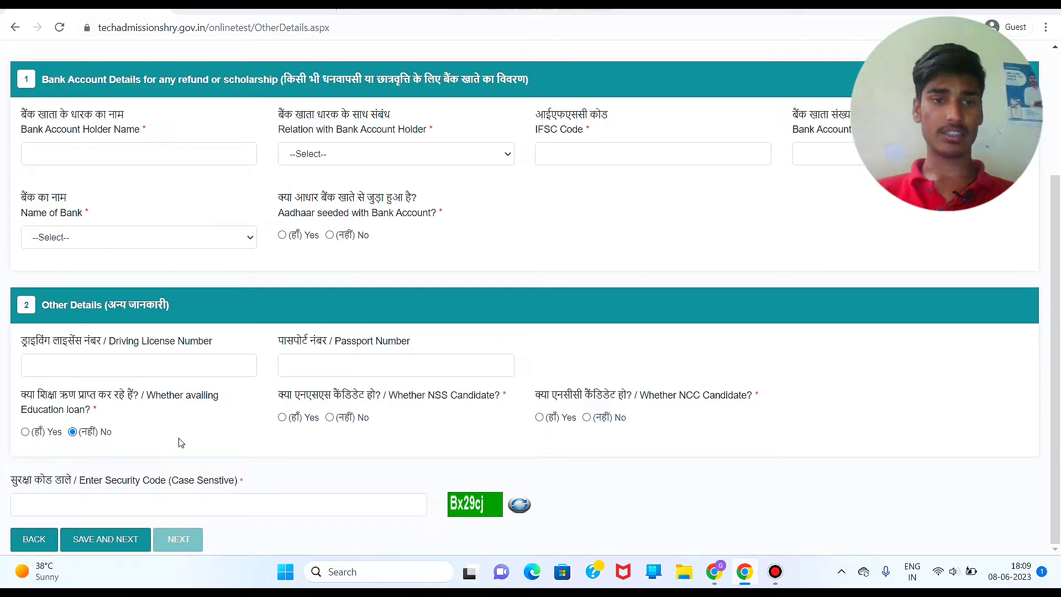
scroll(590, 434, up, 2)
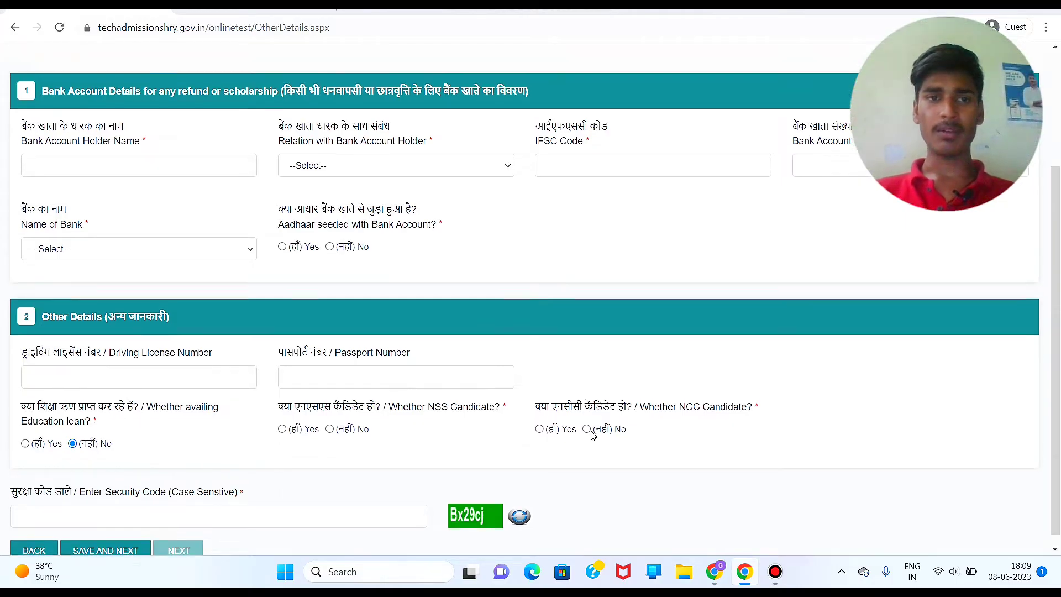
click(211, 242)
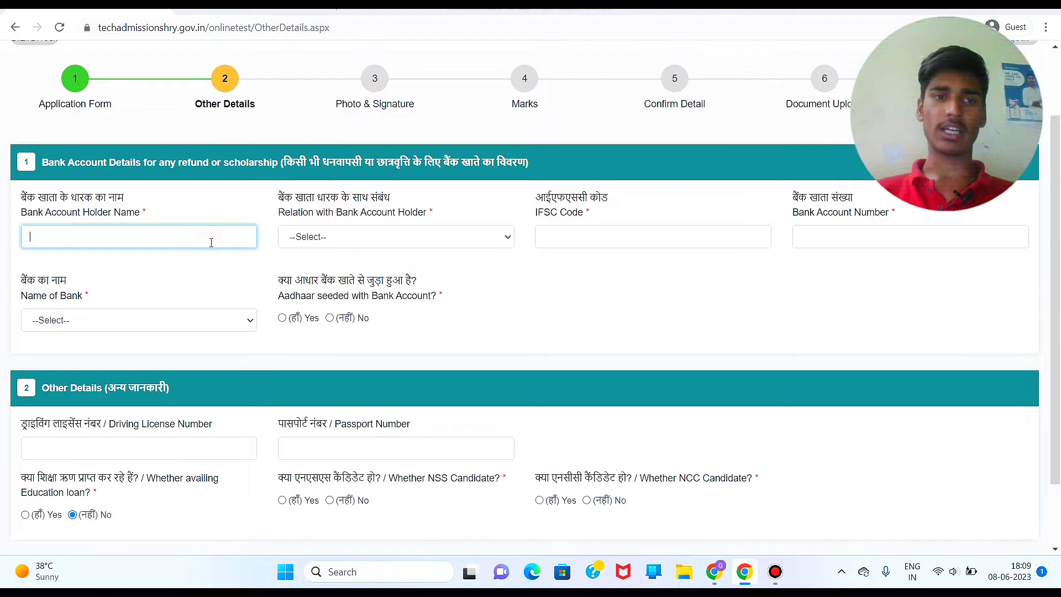
click(414, 244)
click(415, 243)
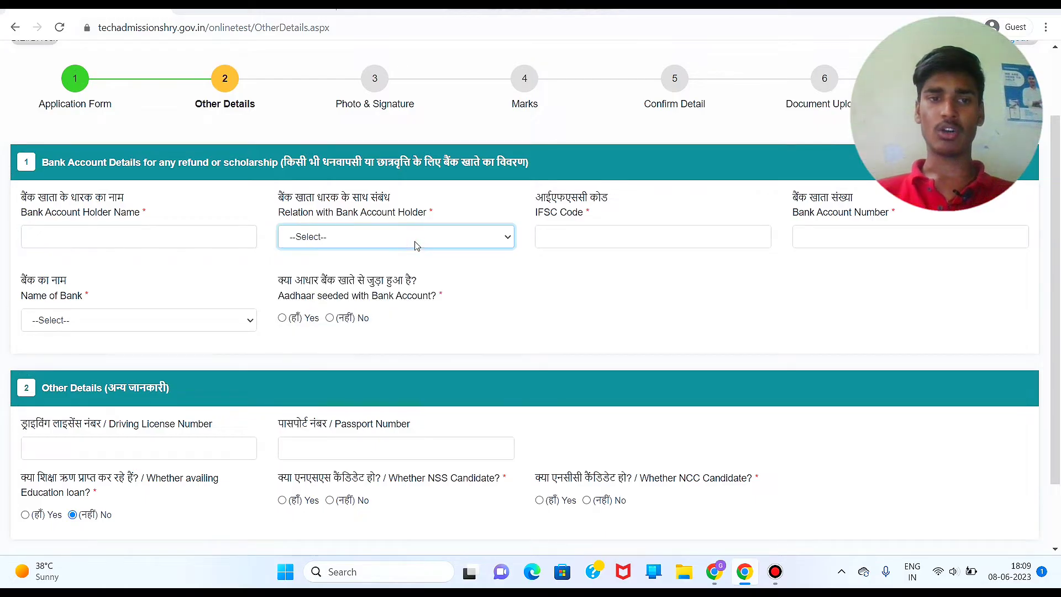
scroll(445, 366, down, 1)
scroll(447, 365, up, 2)
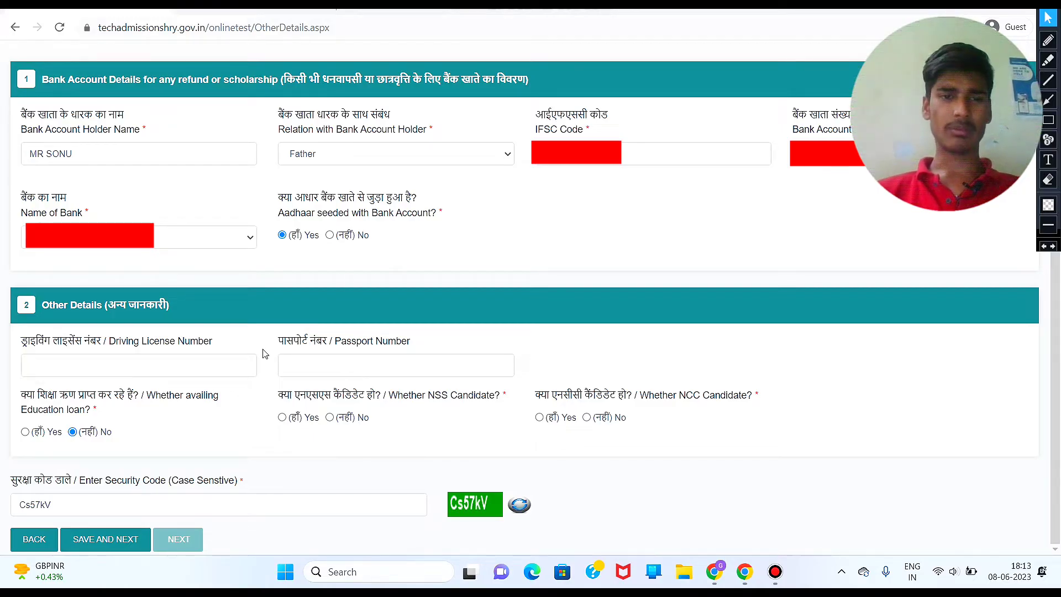
Step: Answer No for NSS and NCC and save the Other Details
click(118, 542)
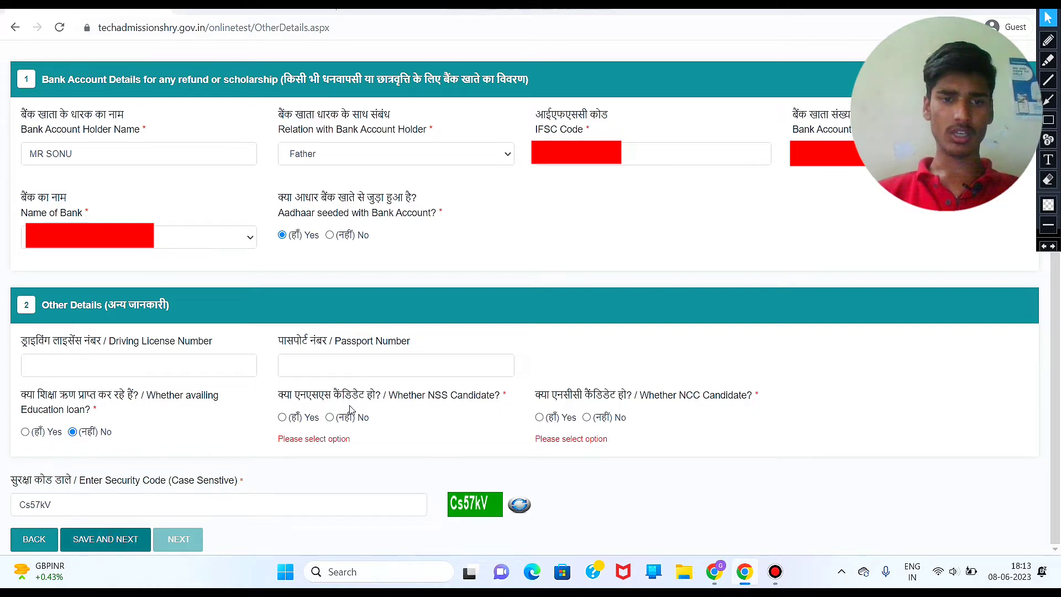
click(329, 418)
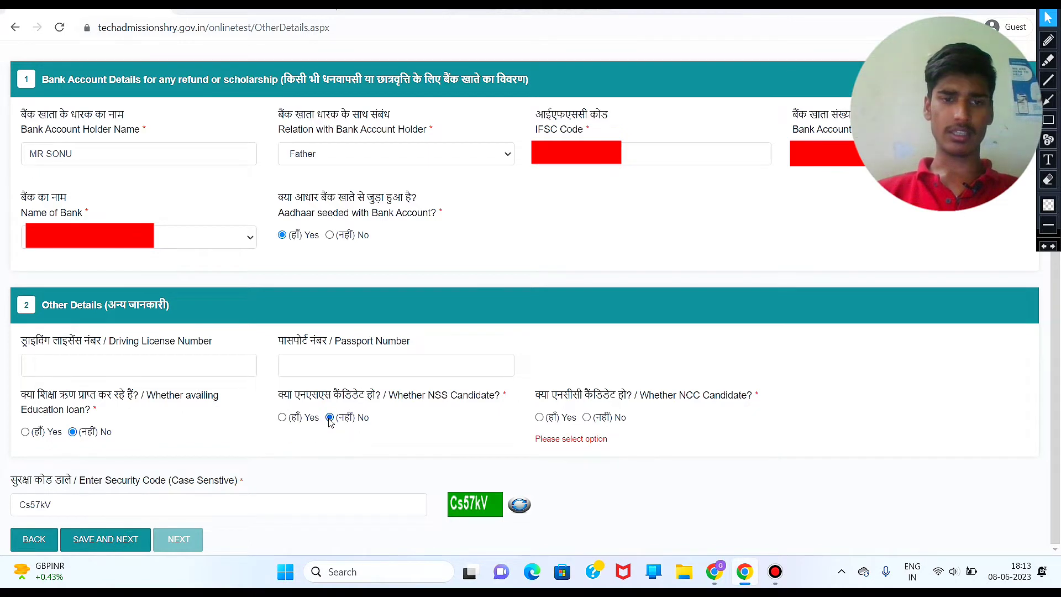
click(587, 418)
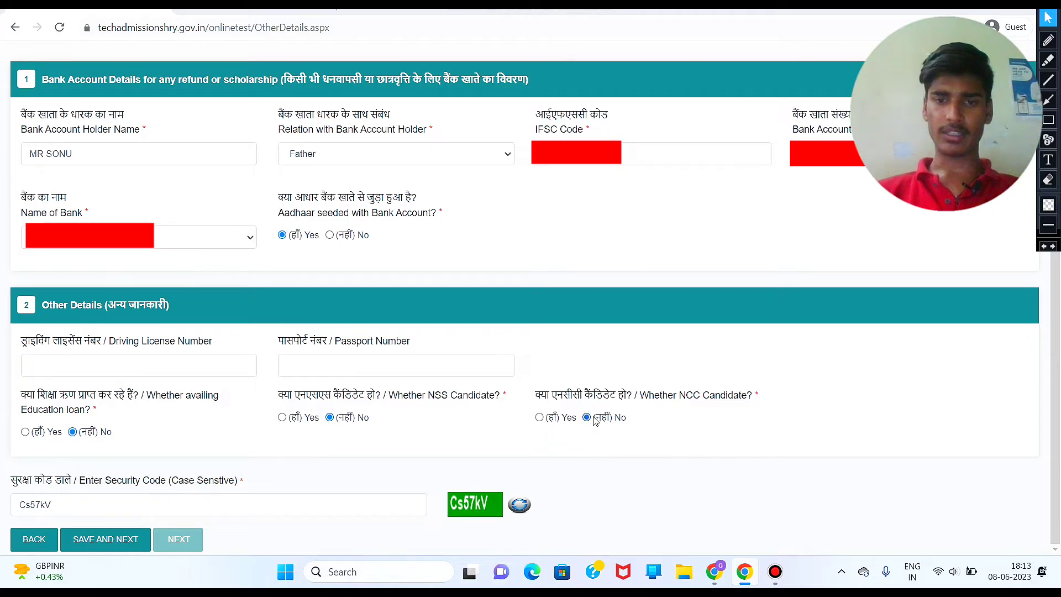
click(131, 540)
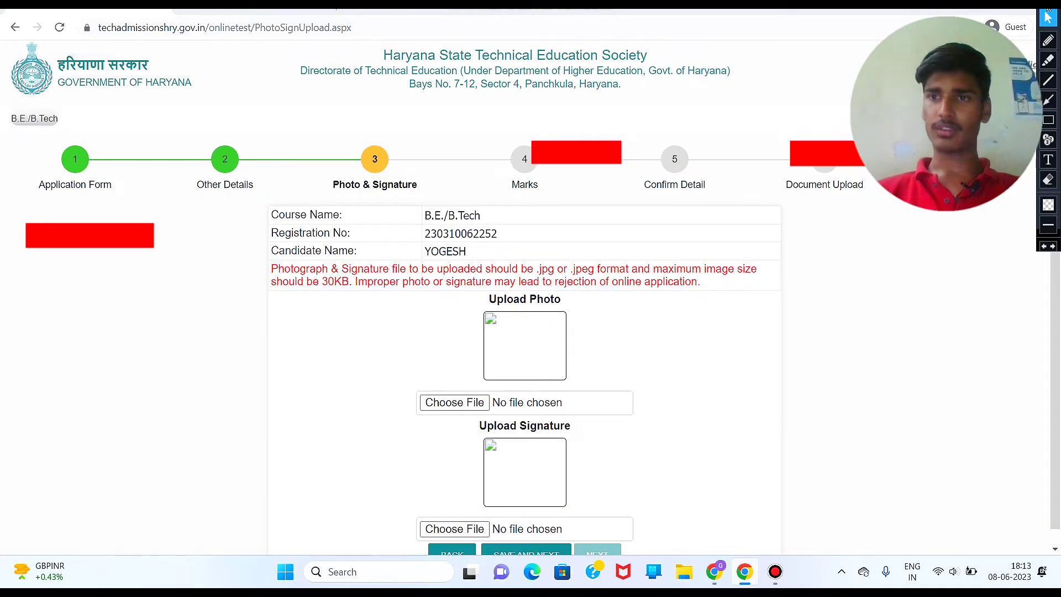
Step: Open a blank browser tab beside the Photo & Signature step
scroll(758, 286, down, 1)
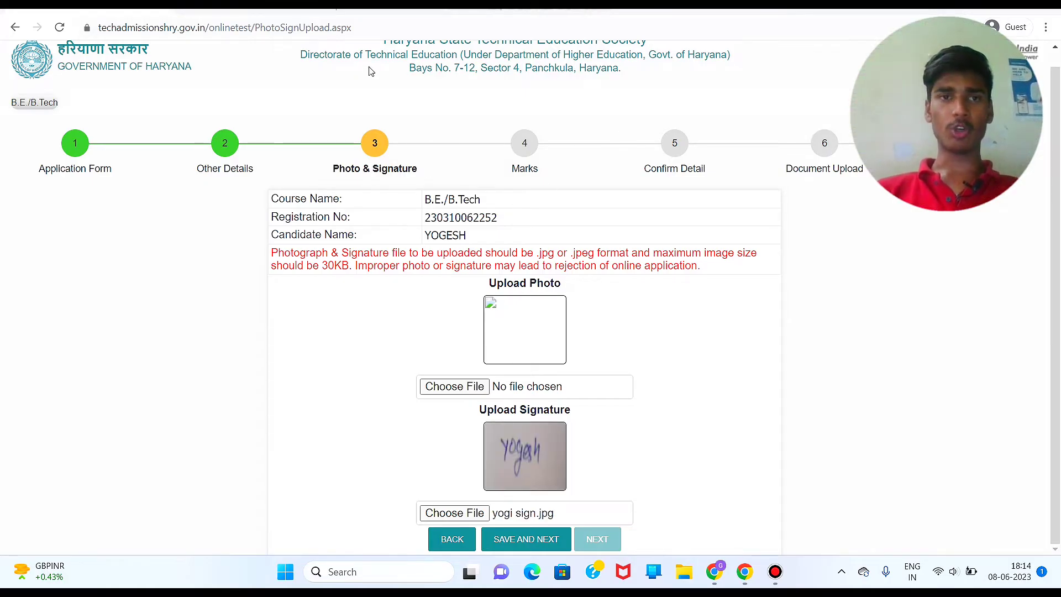
click(362, 12)
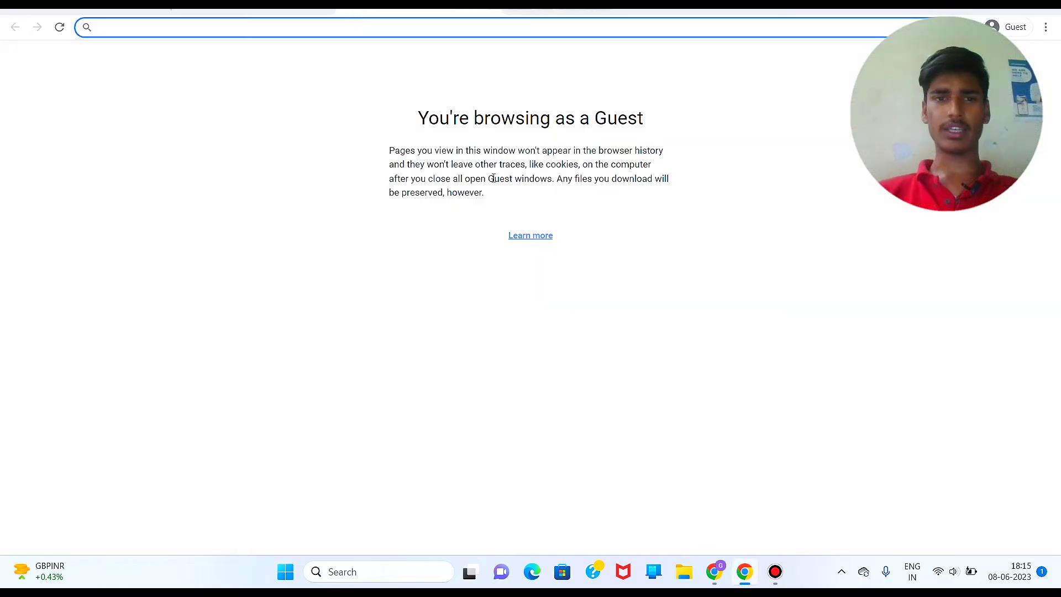
Step: Search Google for 'imageresizer' and go to the Image Resizer website
text(imag)
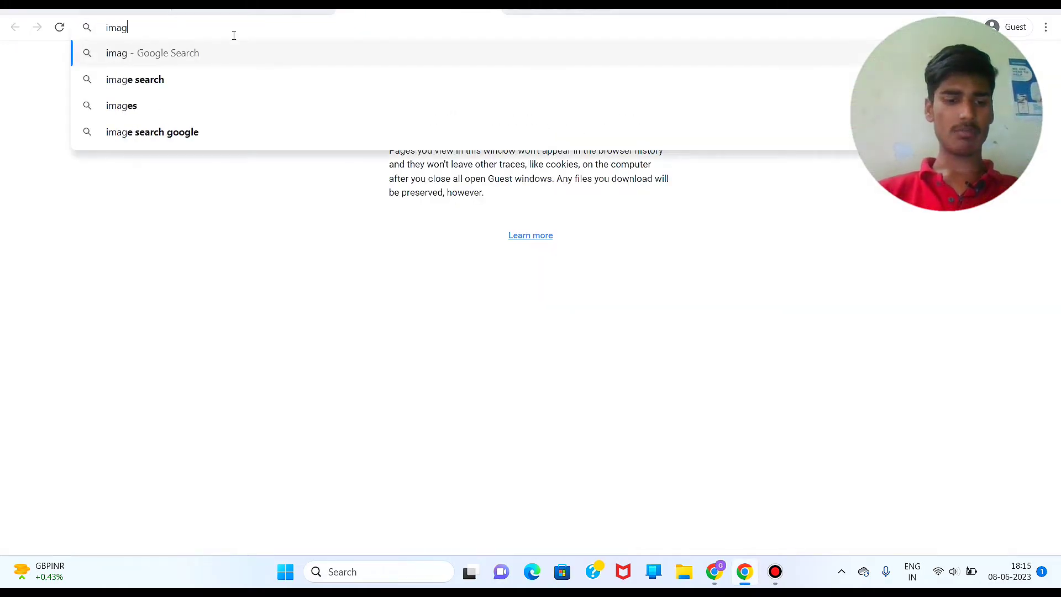
text(eresizer)
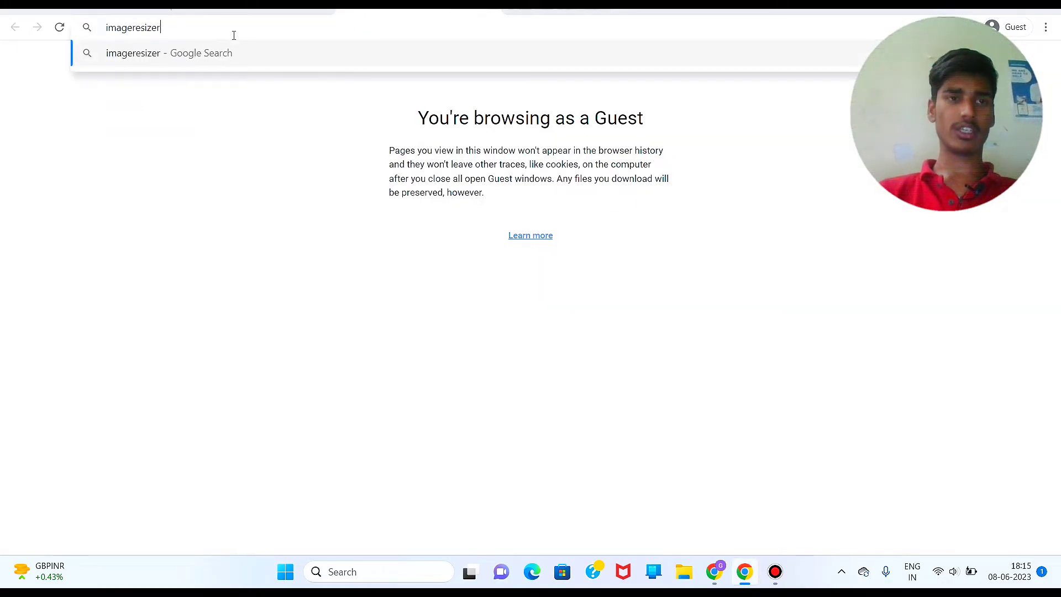
key(Return)
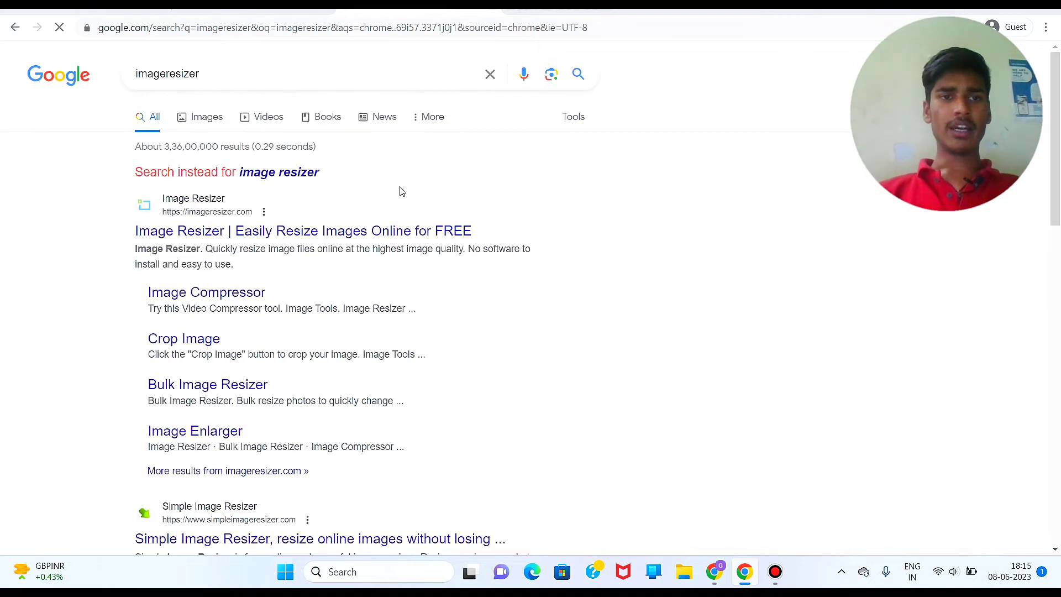
click(329, 232)
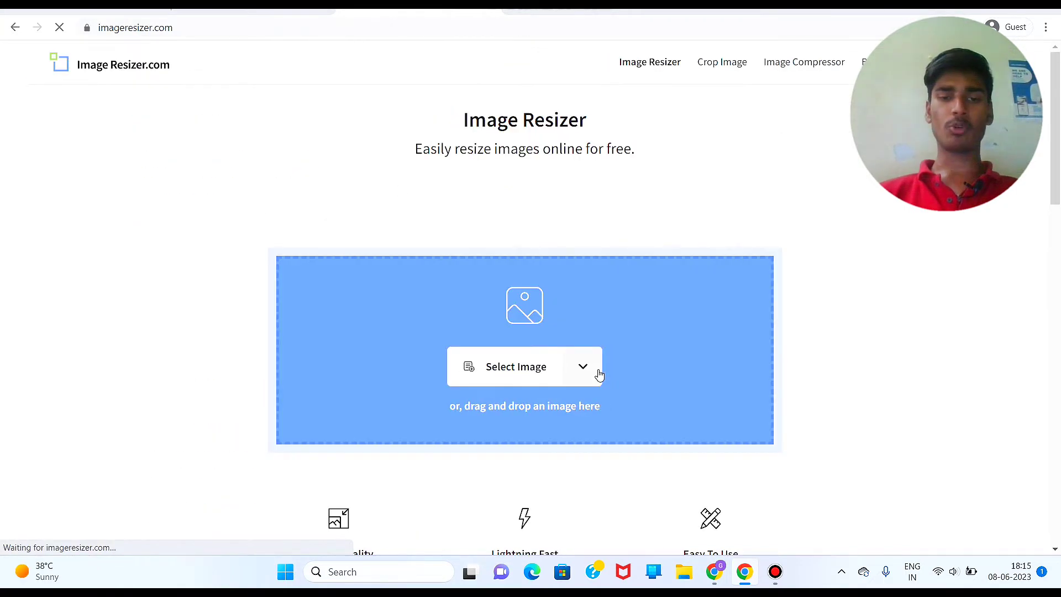
Step: Load the candidate's photo from Downloads and set a 30 KB target file size
scroll(600, 376, down, 1)
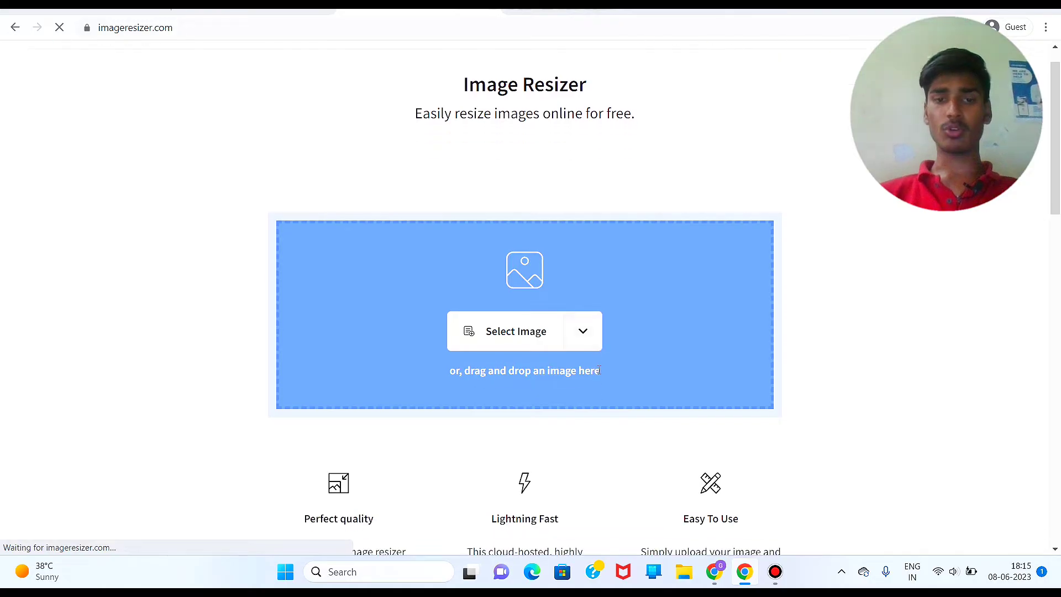
click(514, 331)
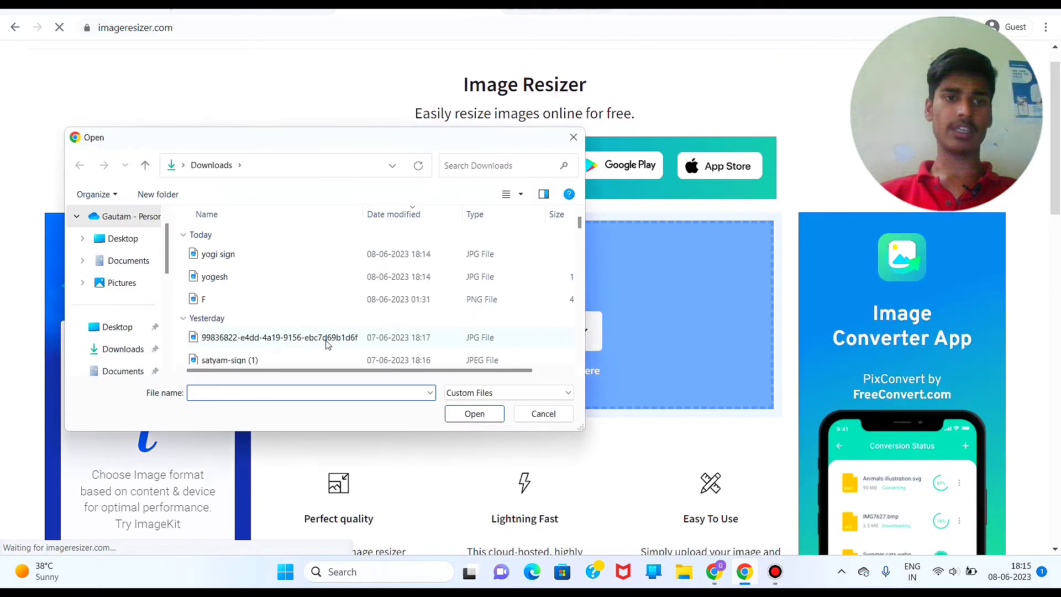
double_click(255, 283)
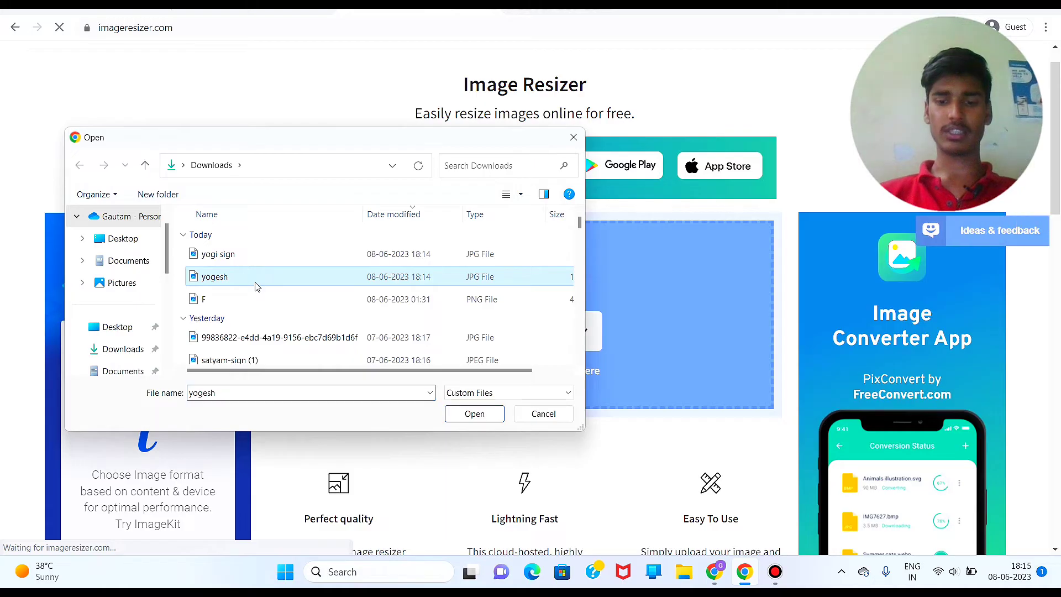
scroll(450, 422, down, 3)
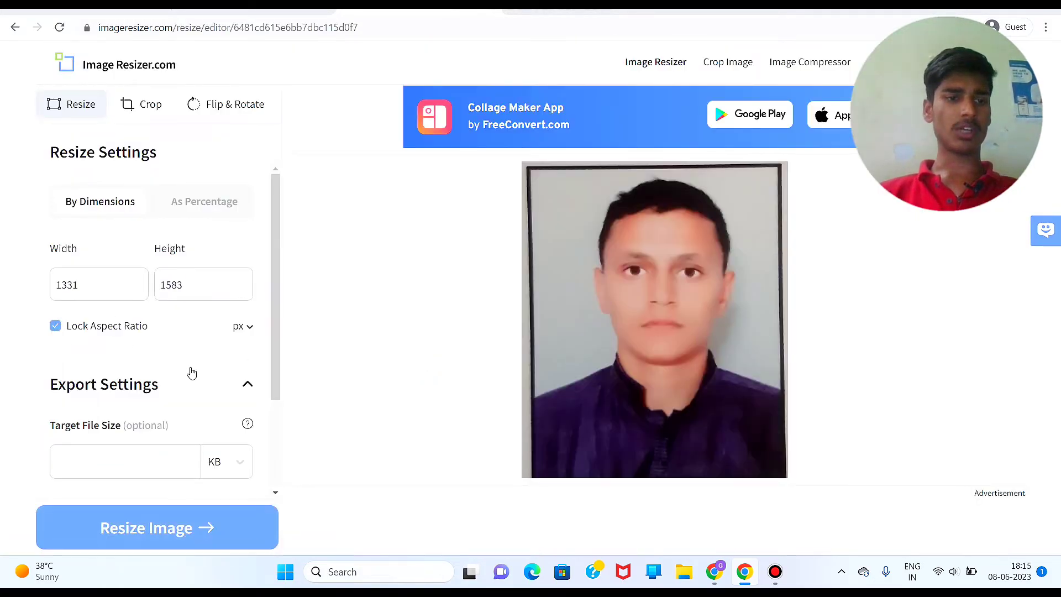
click(139, 462)
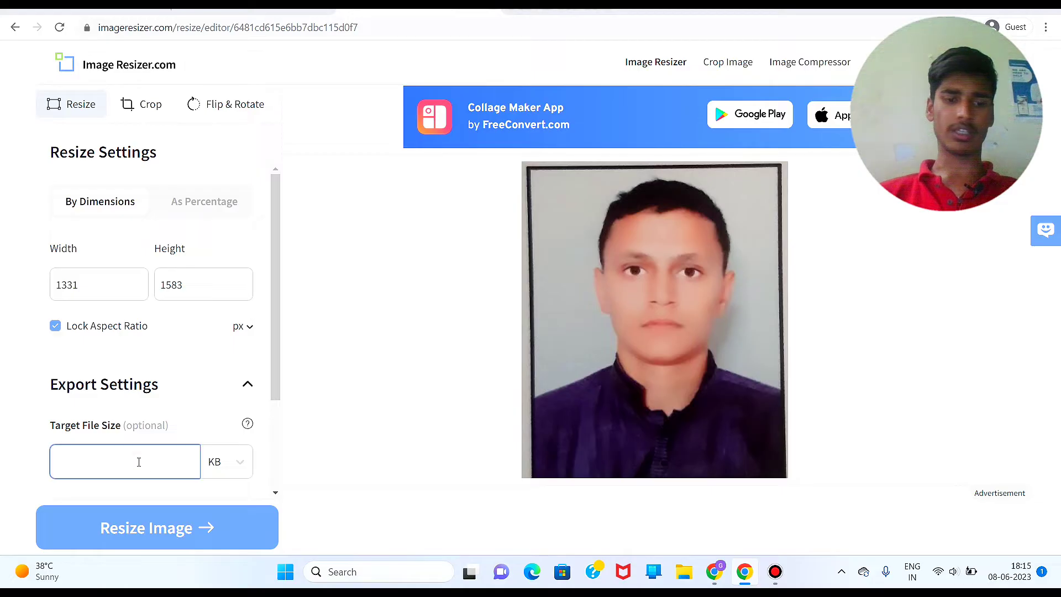
text(30)
Step: Set the output to JPG, resize the photo and download the resized copy
scroll(138, 418, down, 2)
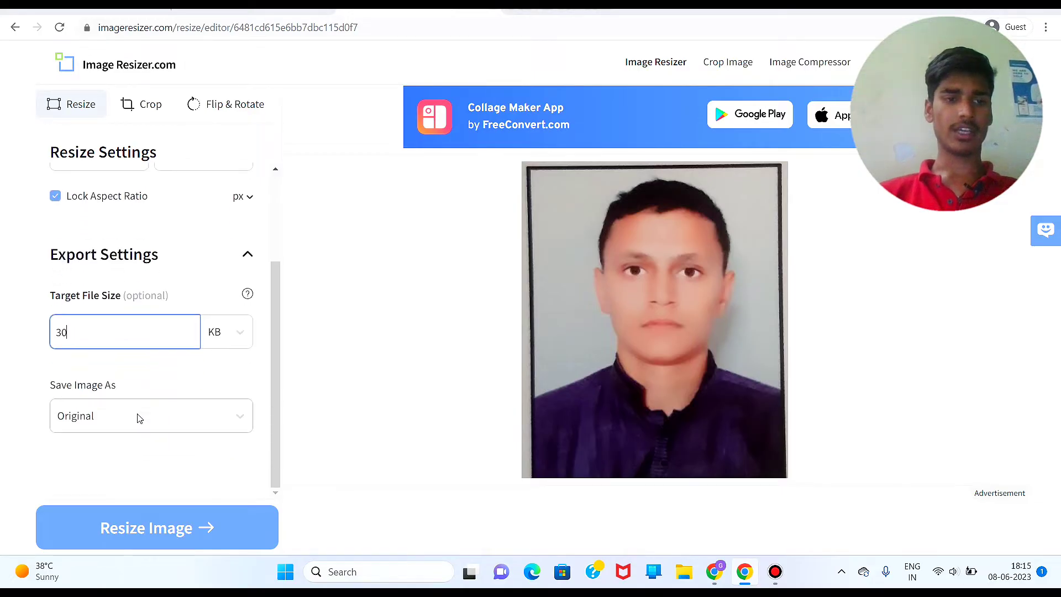
click(127, 417)
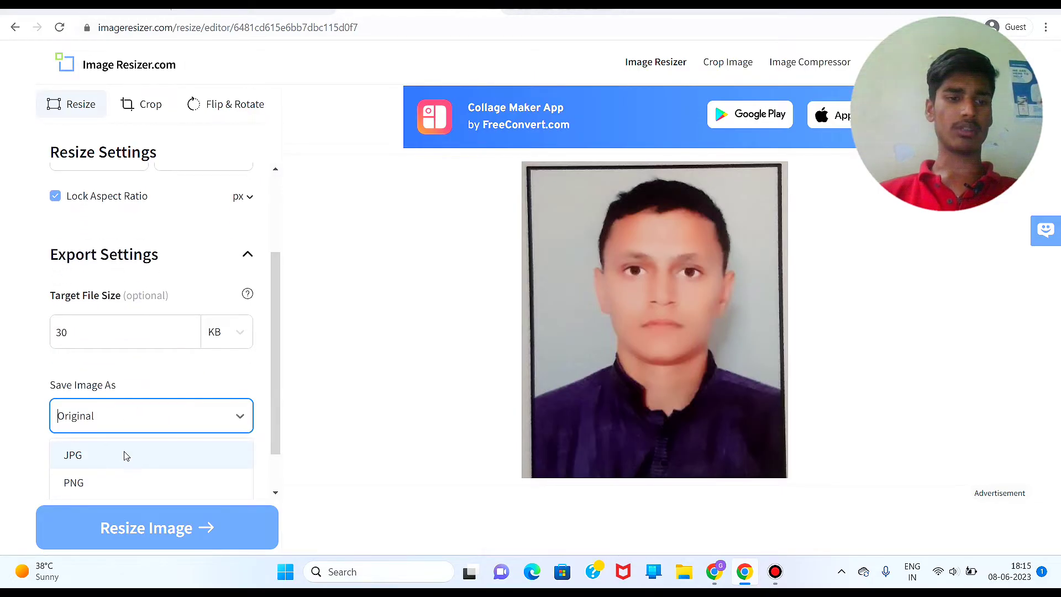
scroll(125, 405, down, 1)
click(131, 398)
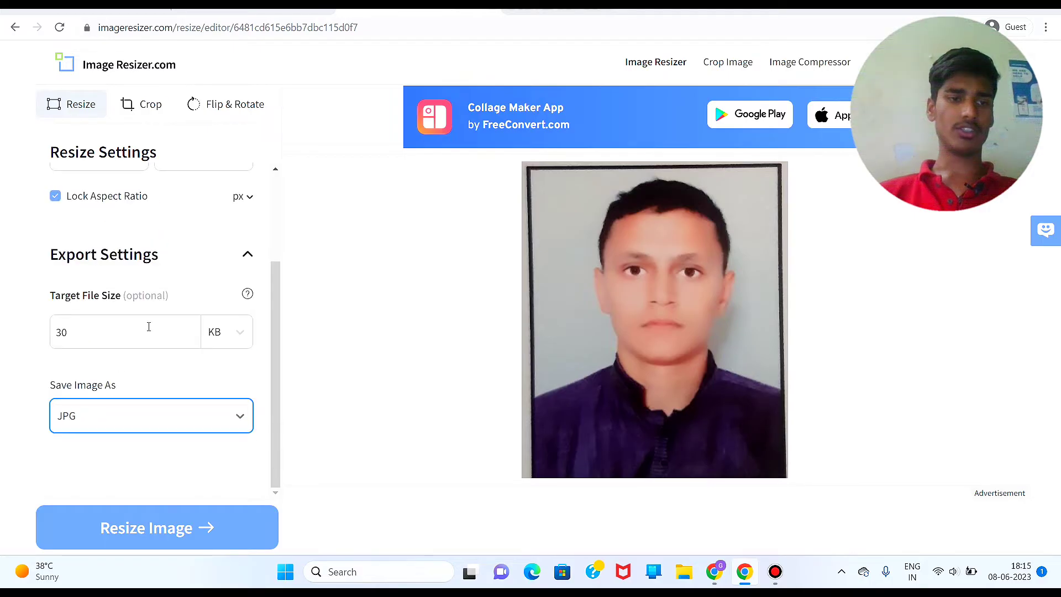
scroll(116, 381, up, 2)
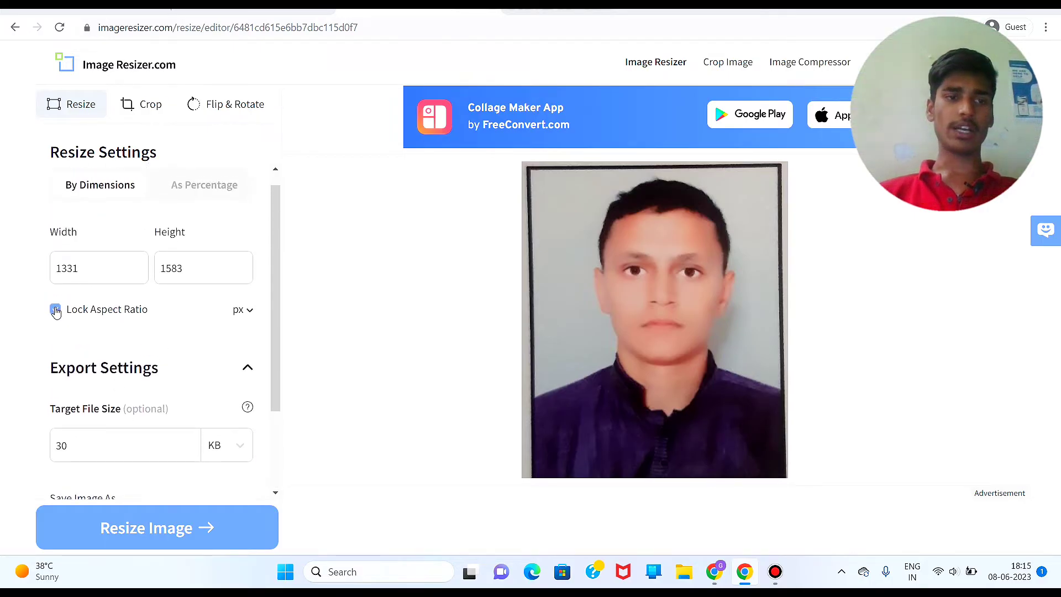
scroll(123, 372, down, 2)
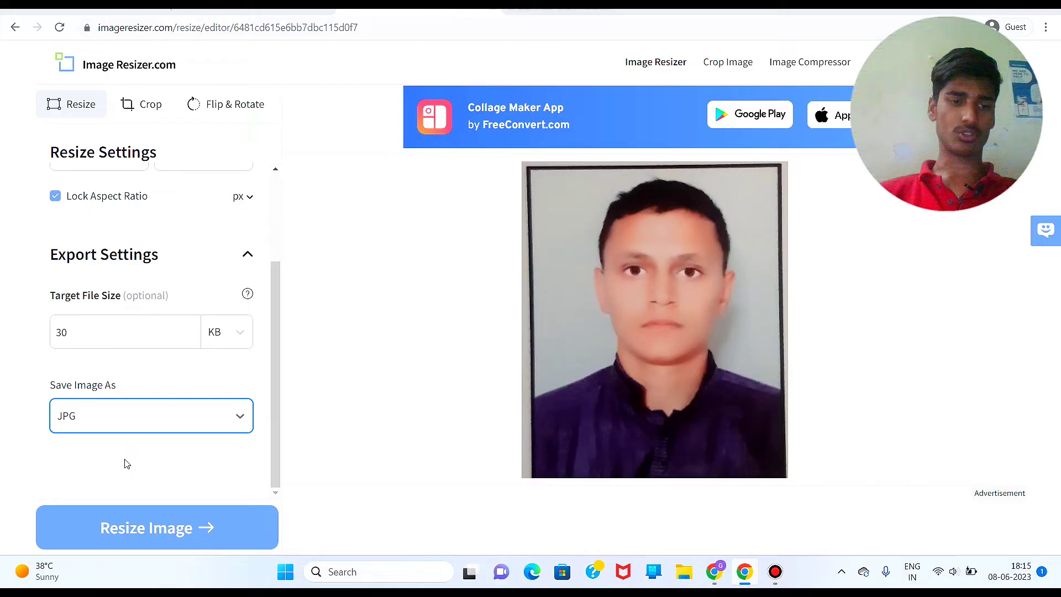
click(170, 530)
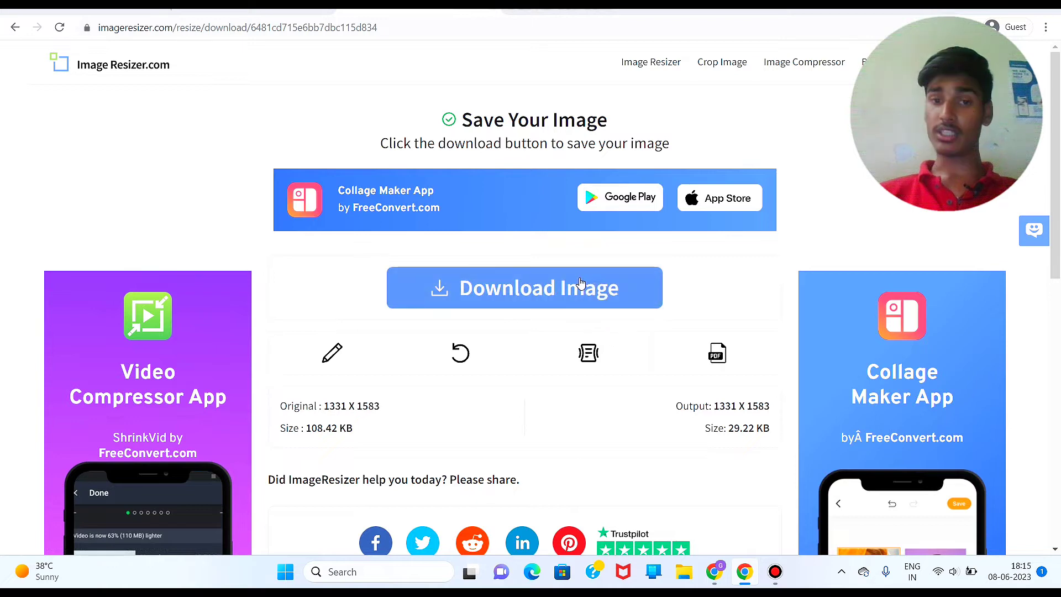
click(581, 284)
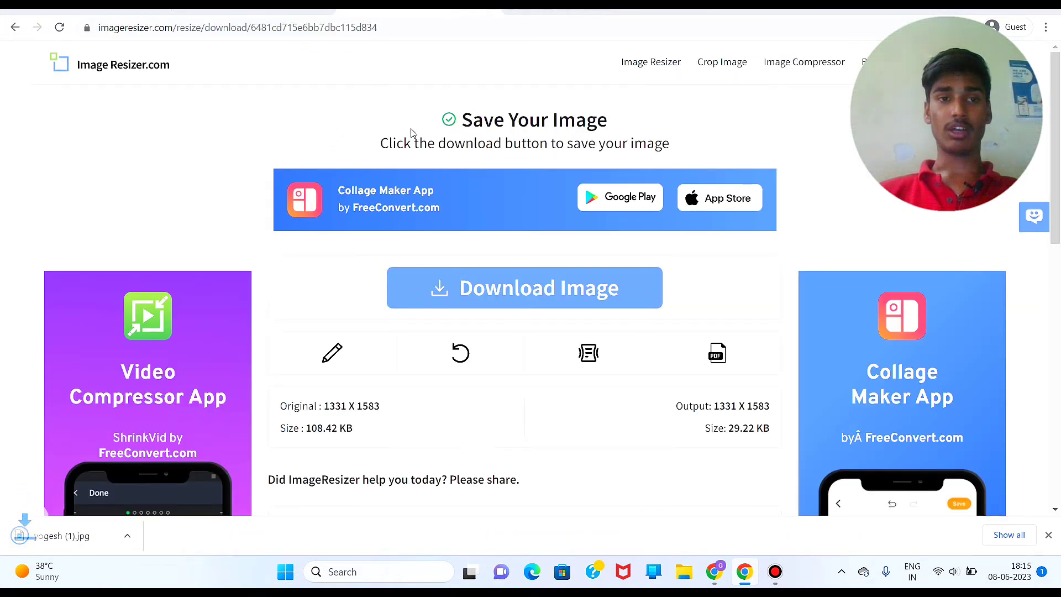
Step: Attach the resized yogesh (1).jpg as the photo and save the Photo & Signature step
key(ctrl+Tab)
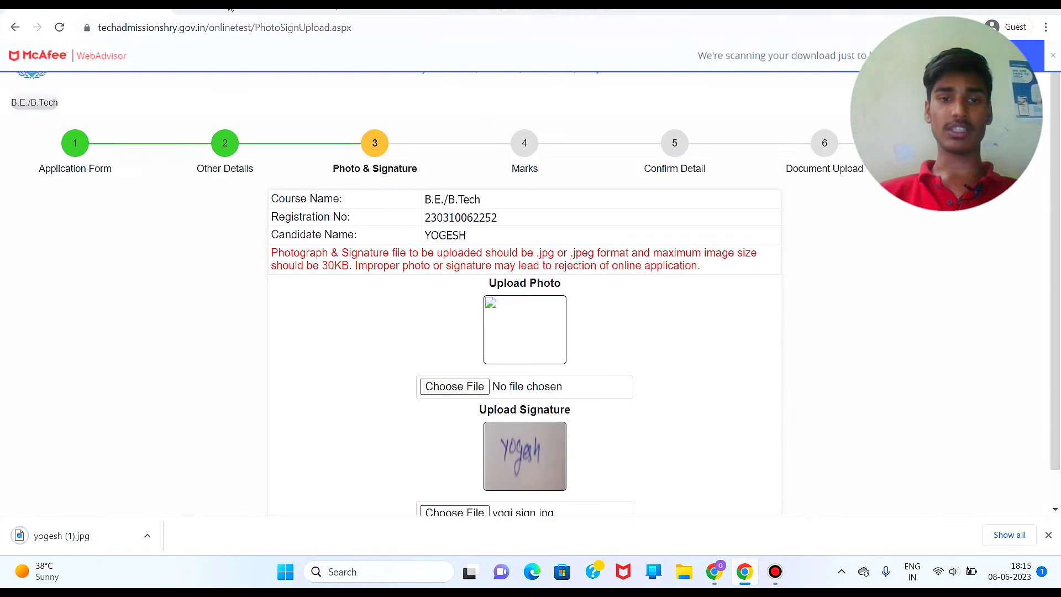
click(457, 387)
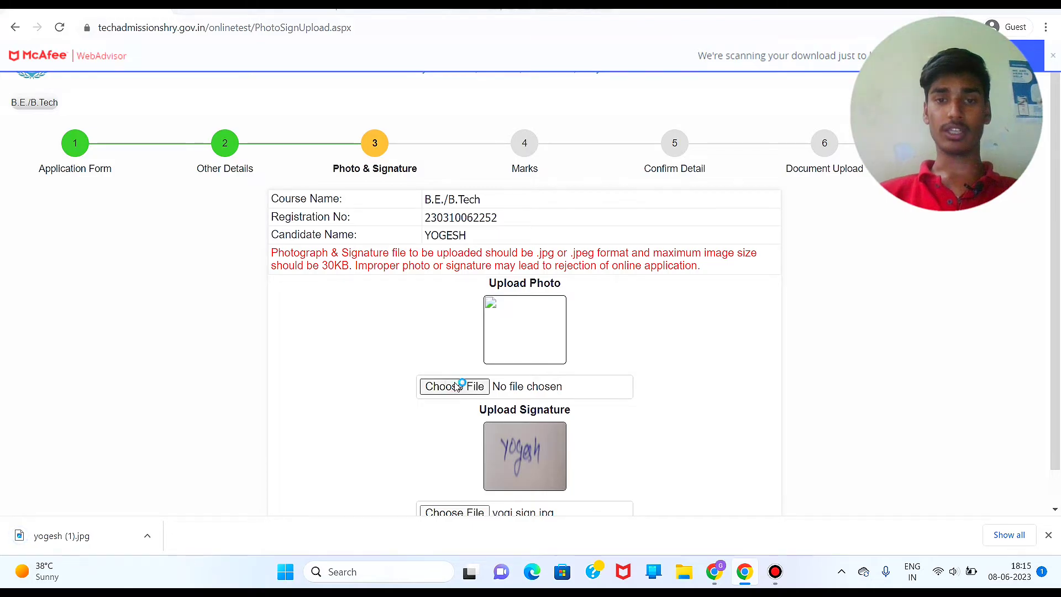
double_click(217, 254)
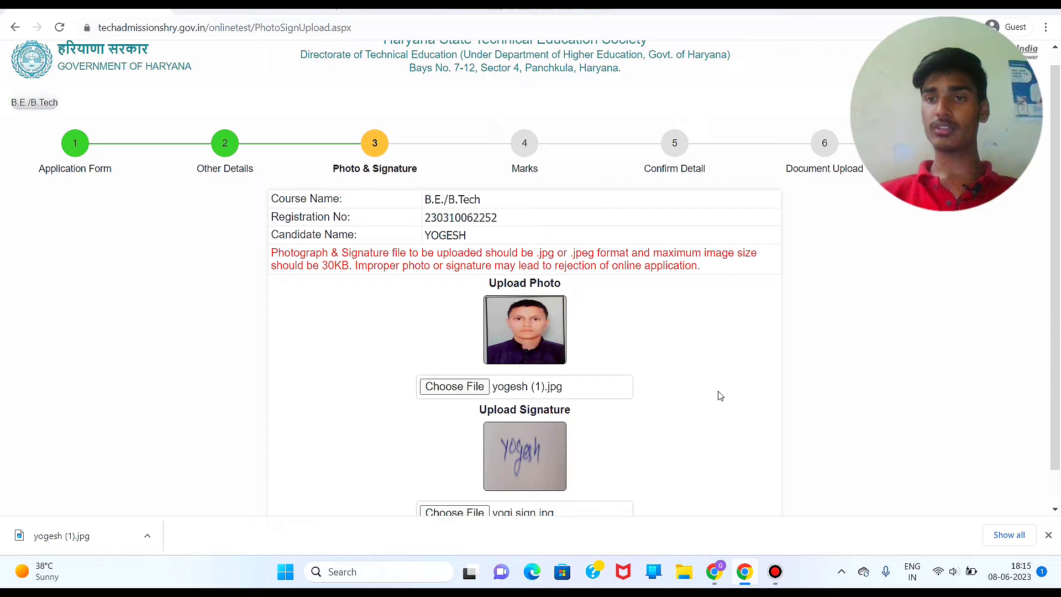
scroll(718, 396, down, 1)
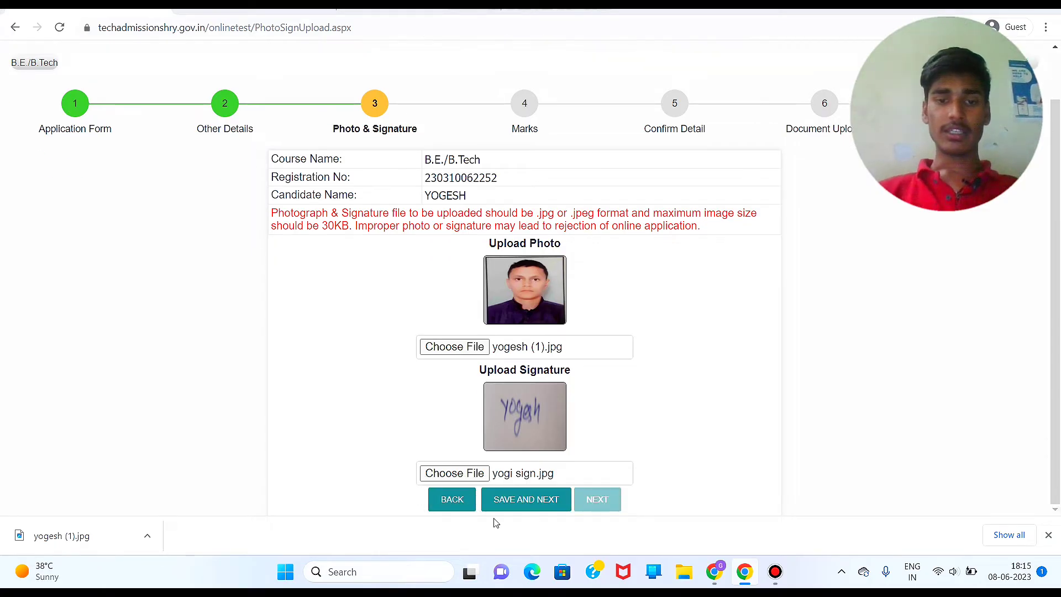
click(1049, 535)
click(522, 536)
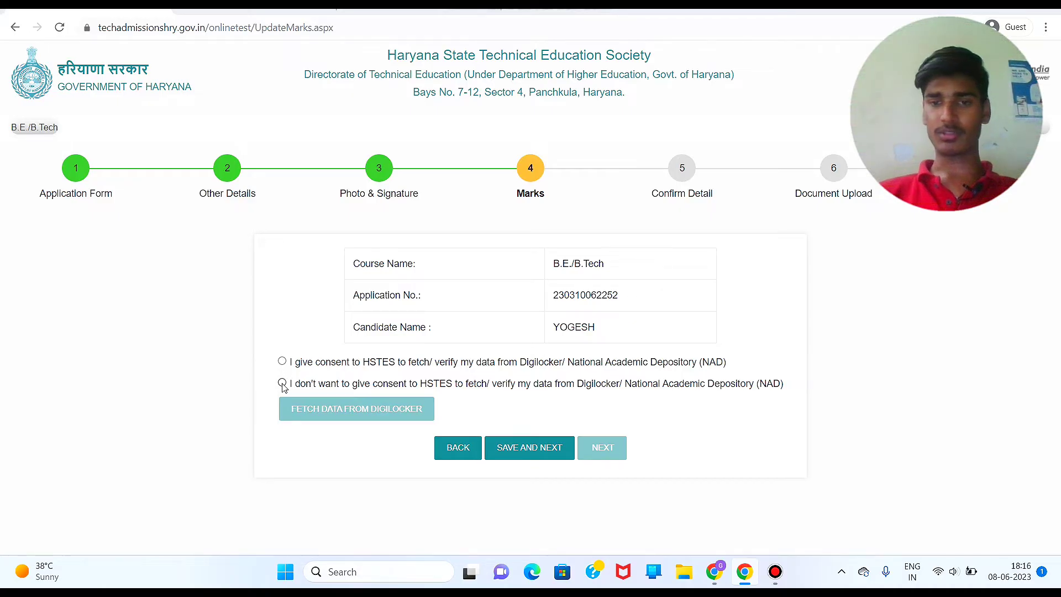
Step: Set the DigiLocker consent and fetch choices on the Marks step
click(282, 361)
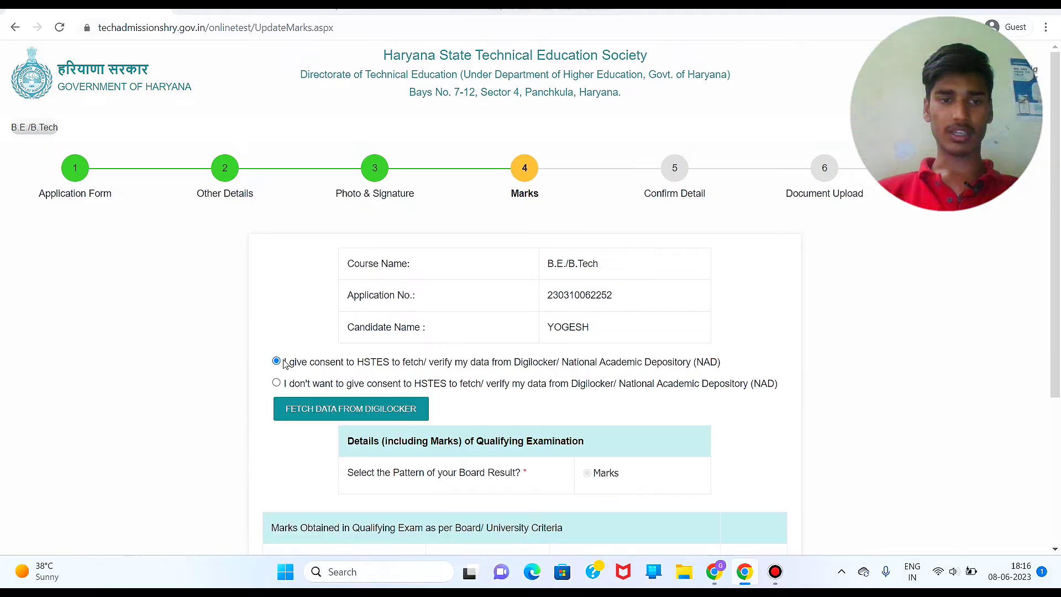
scroll(437, 475, down, 2)
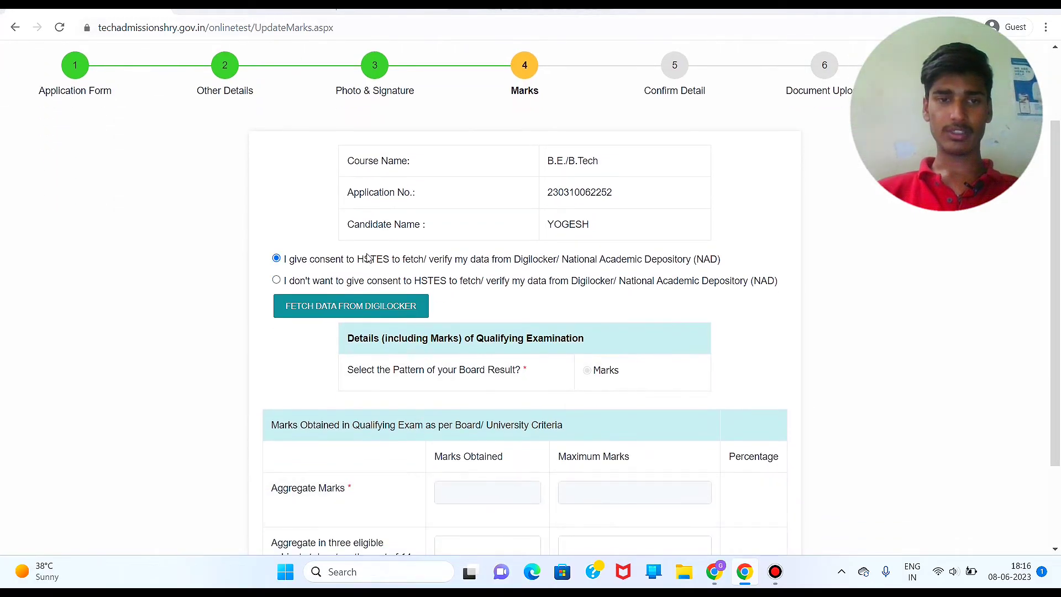
click(357, 305)
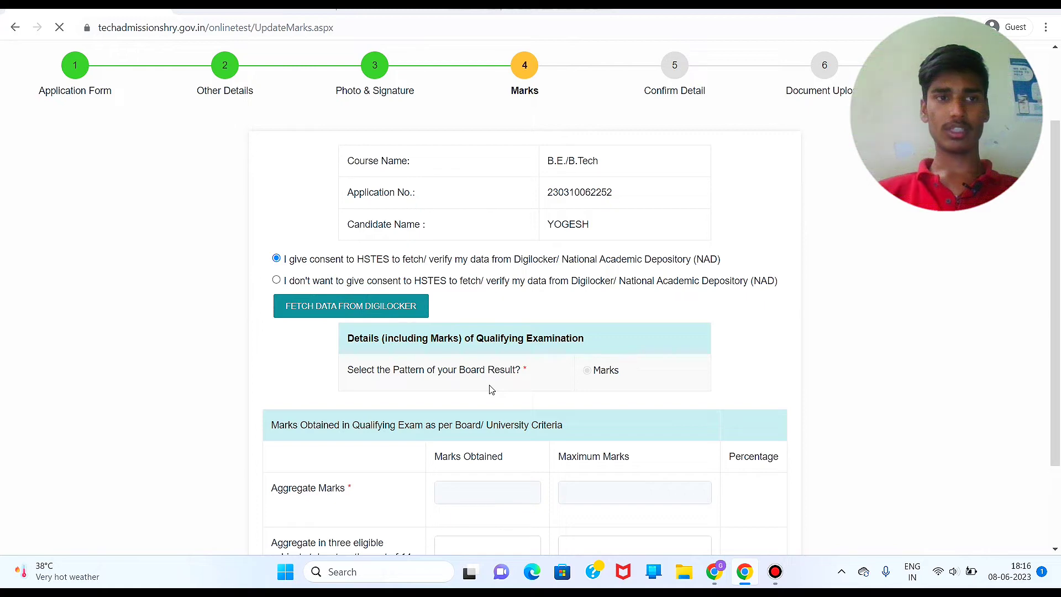
scroll(501, 354, down, 2)
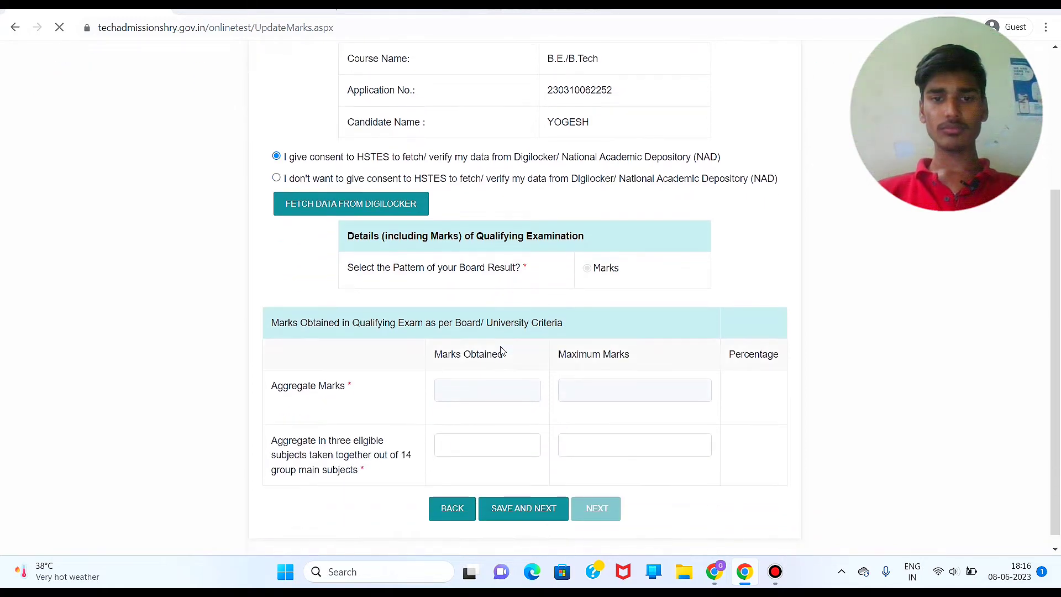
scroll(502, 351, down, 1)
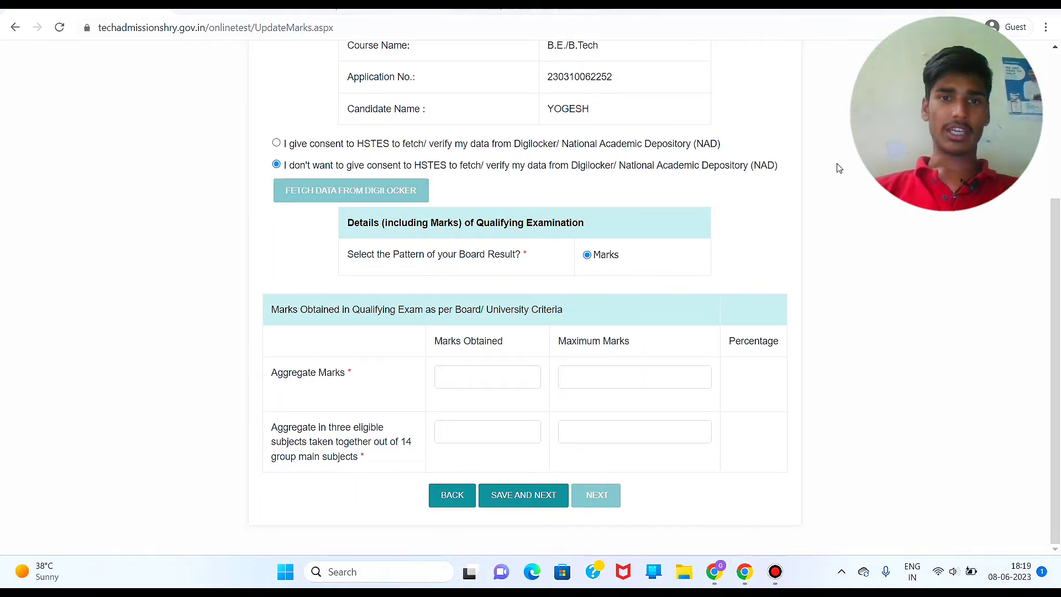
Step: Enter aggregate marks 381 out of a maximum of 500
click(478, 375)
click(632, 384)
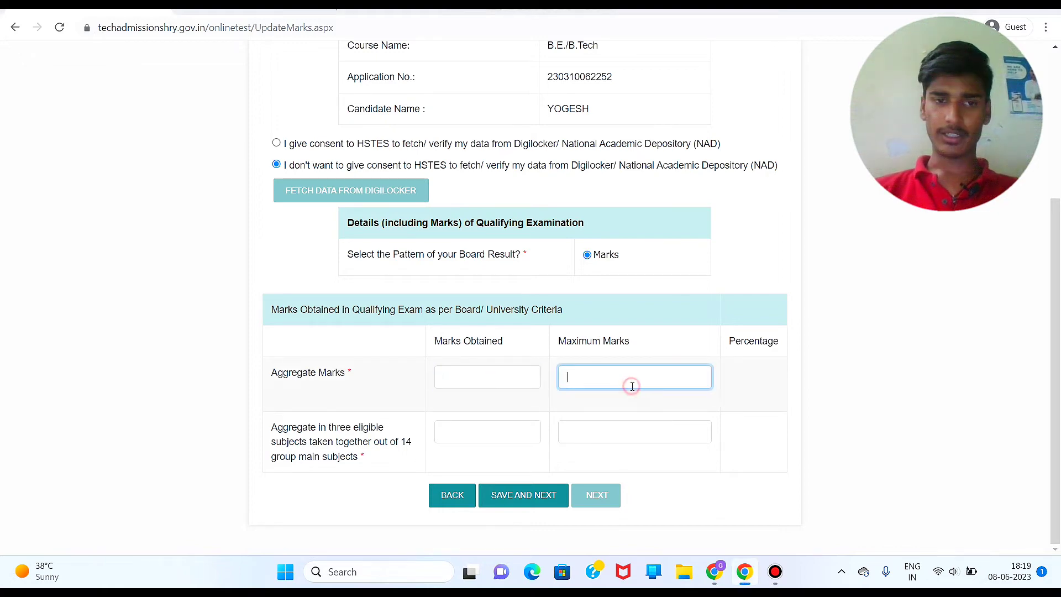
text(500)
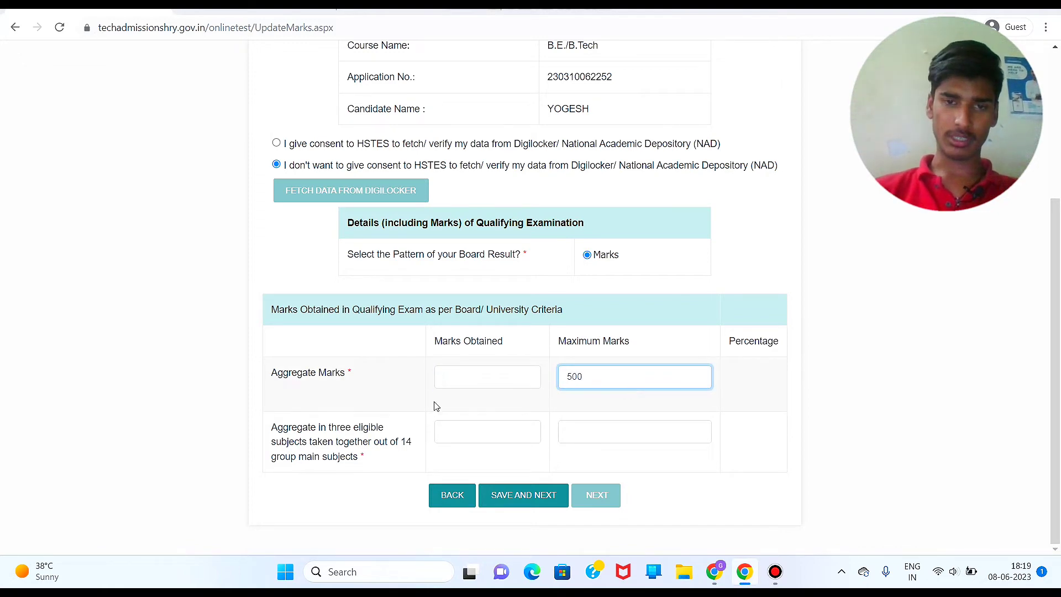
click(516, 384)
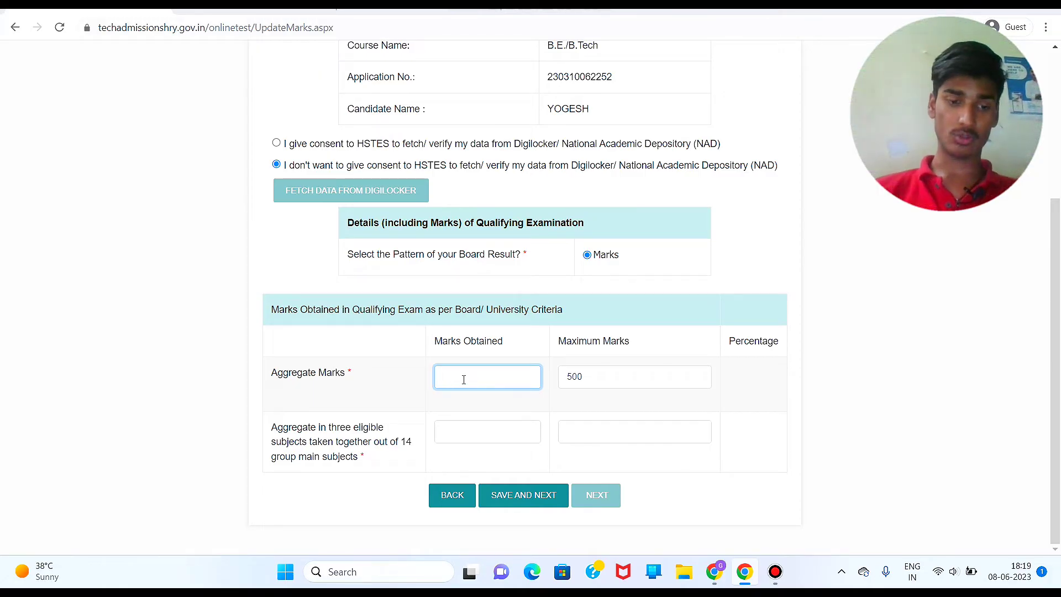
text(381)
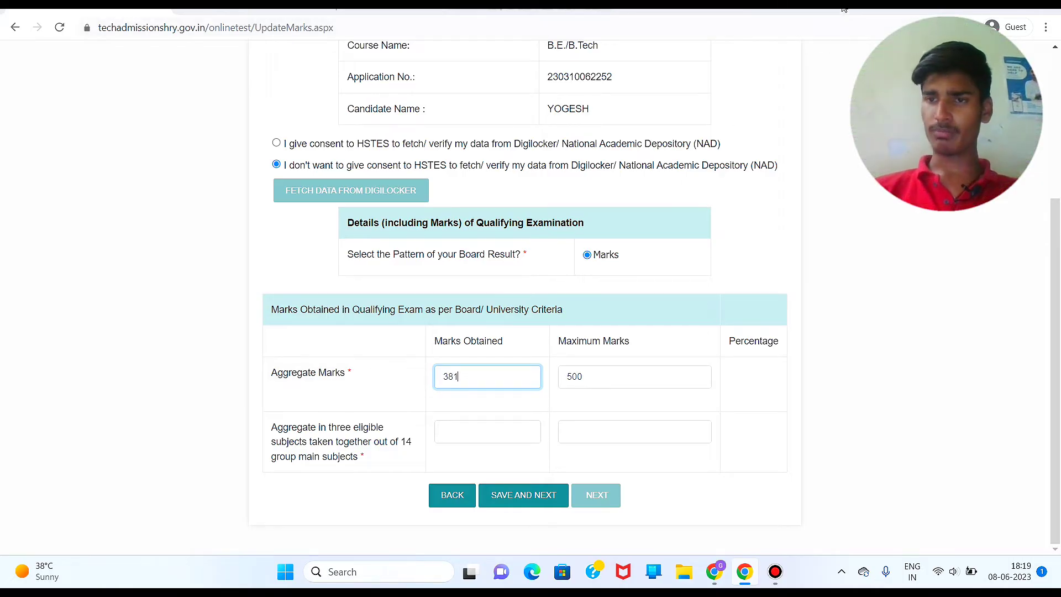
click(765, 72)
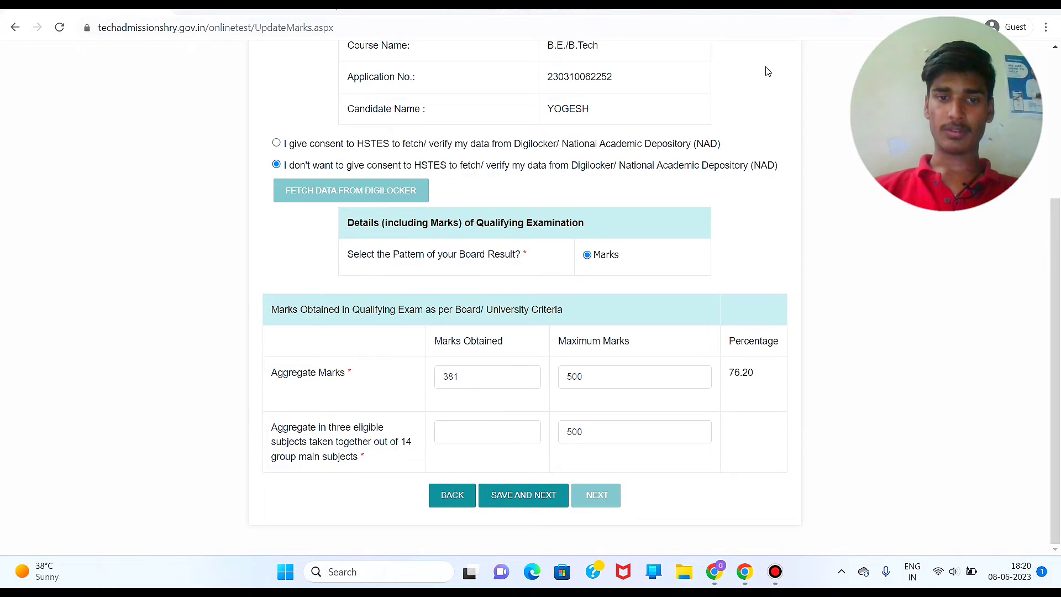
Step: Enter three-subject marks 218 of 300 and save the Marks step
click(479, 426)
text(218)
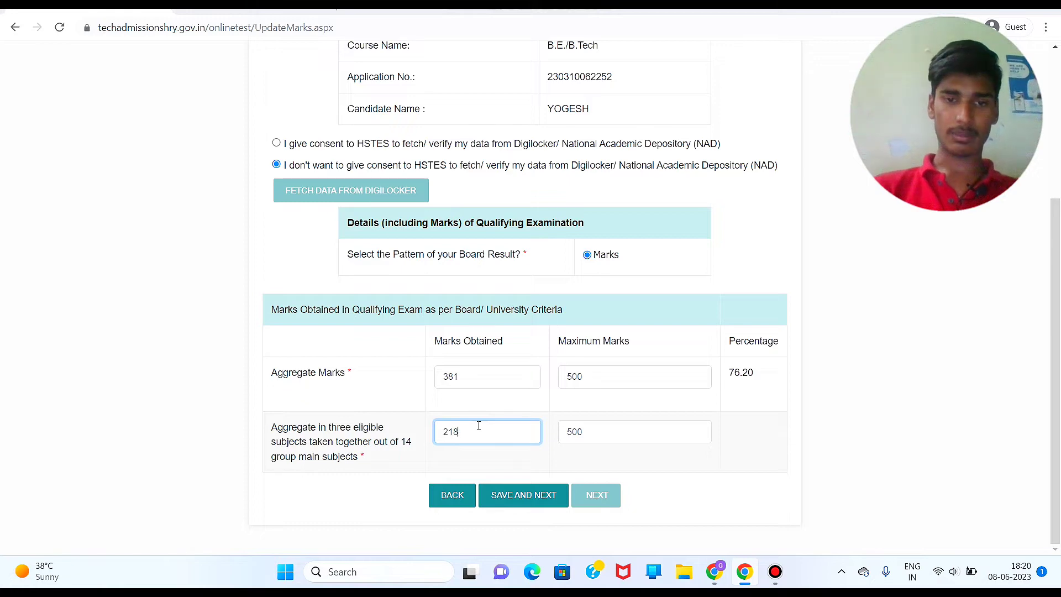
click(505, 400)
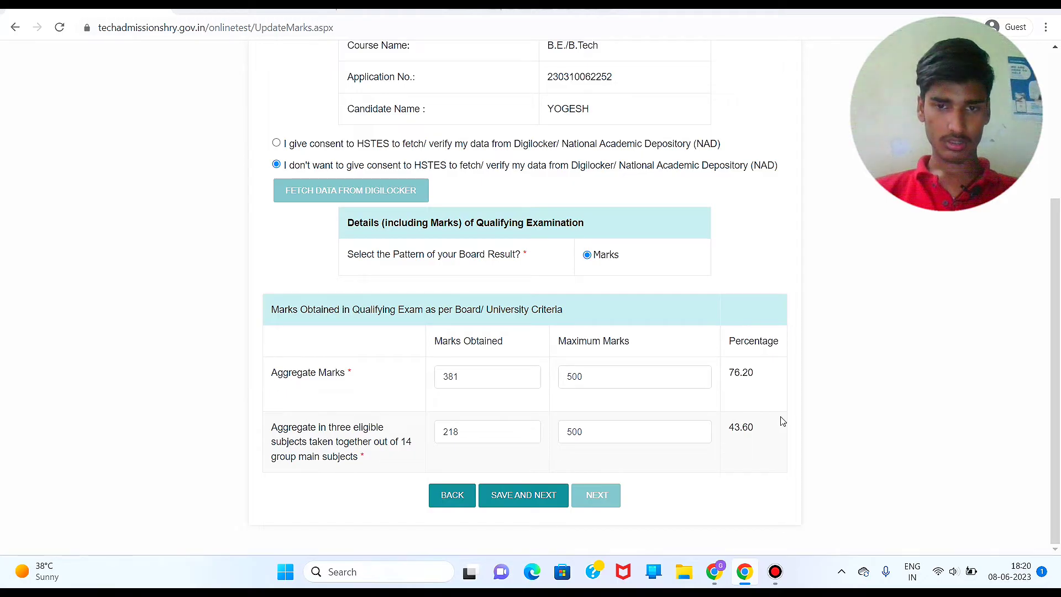
click(564, 433)
key(Delete)
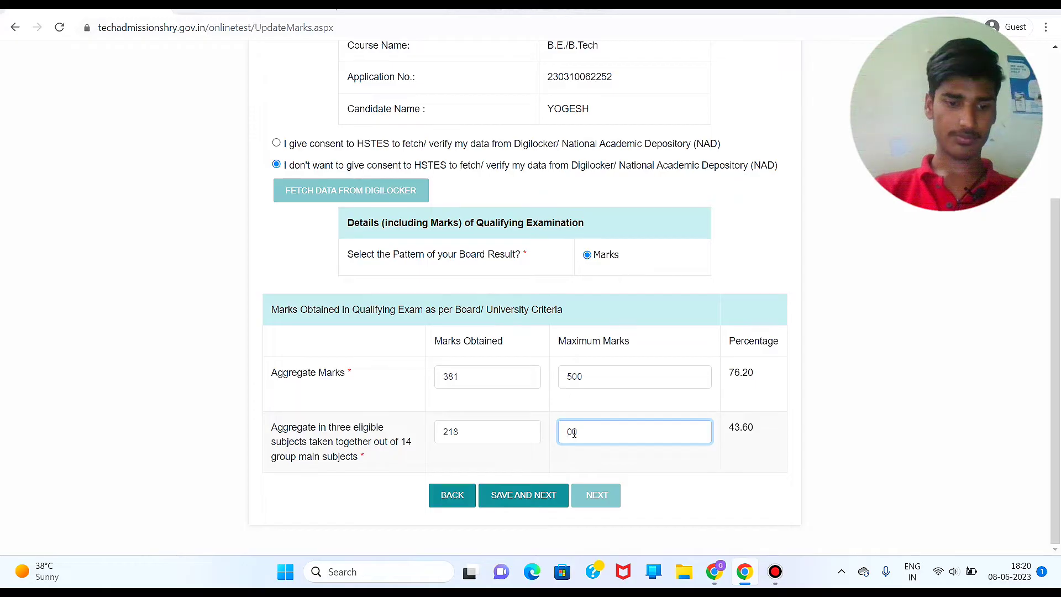
text(3)
click(577, 394)
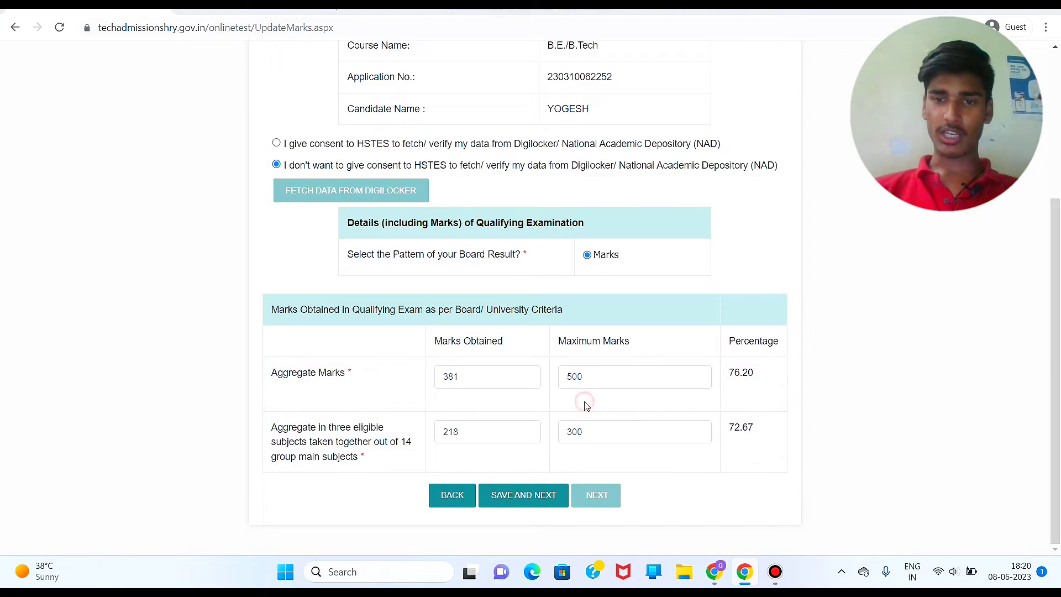
click(525, 496)
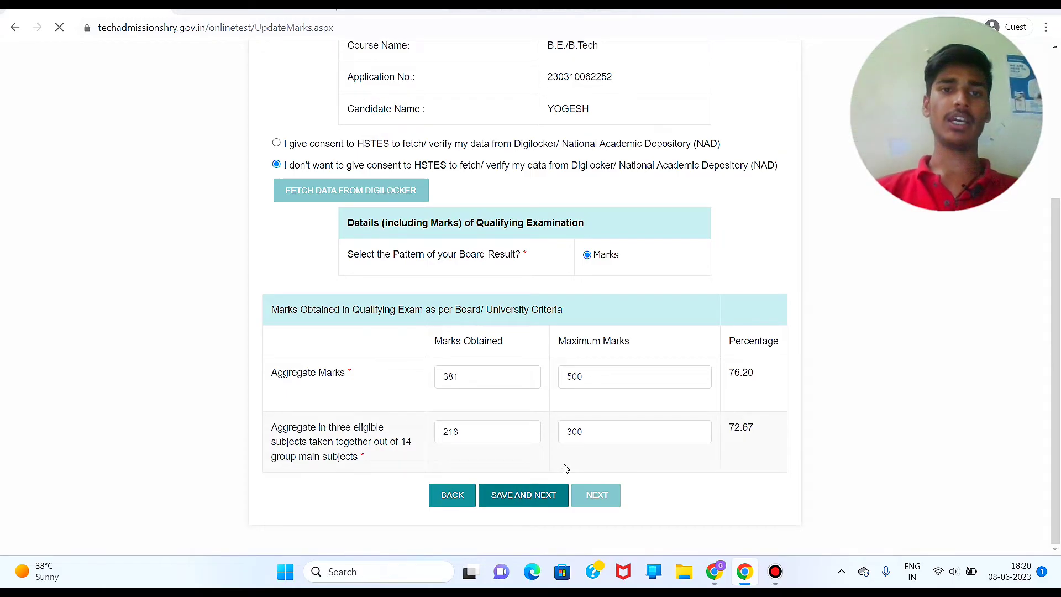
Step: Tick the declaration on the preview page, then submit and confirm the application details
scroll(566, 469, down, 3)
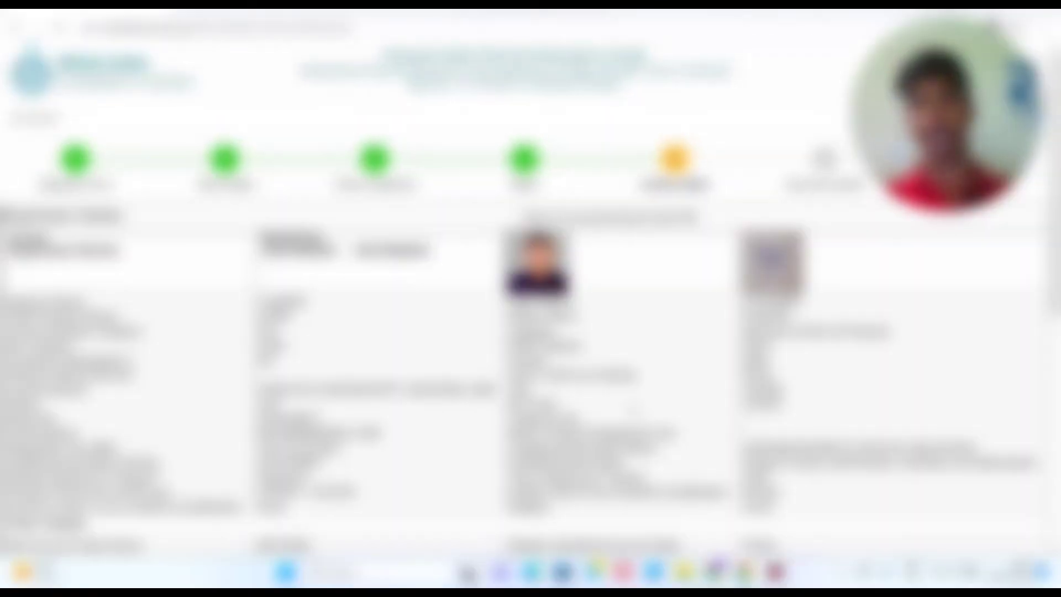
scroll(531, 298, down, 10)
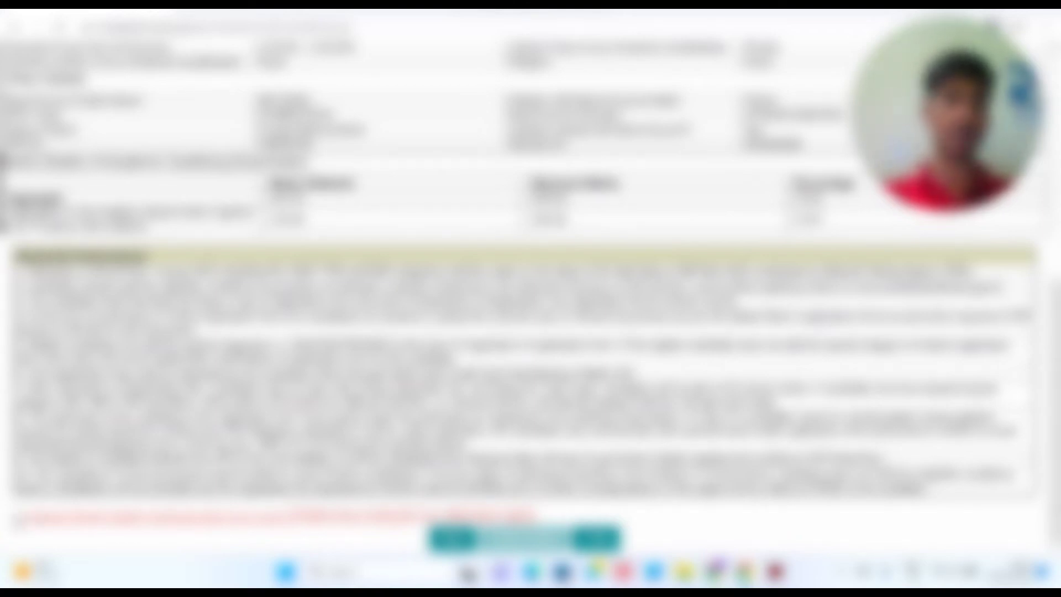
click(20, 518)
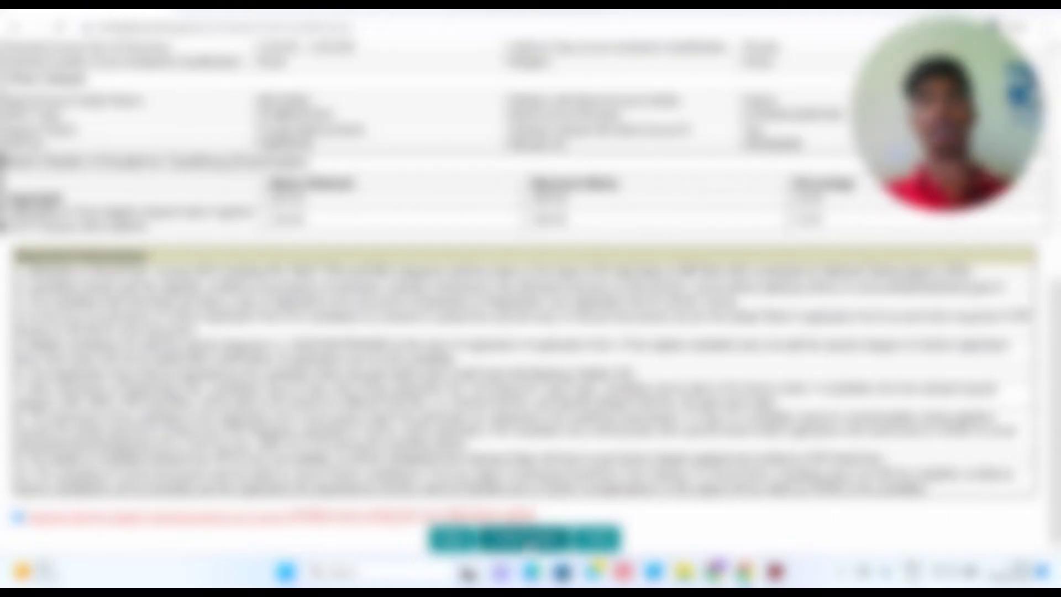
click(527, 539)
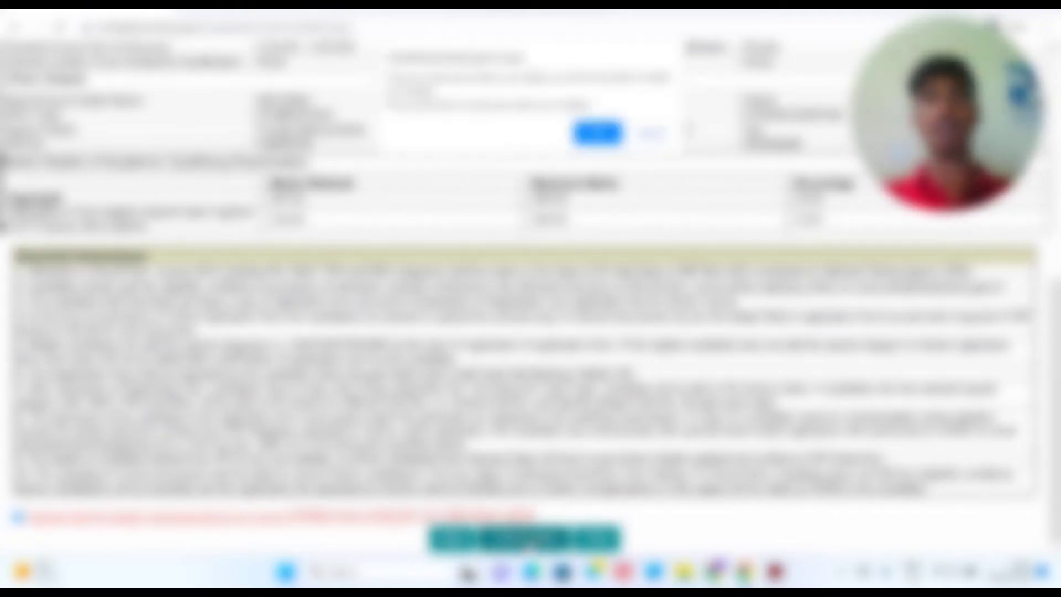
scroll(527, 547, up, 1)
key(Return)
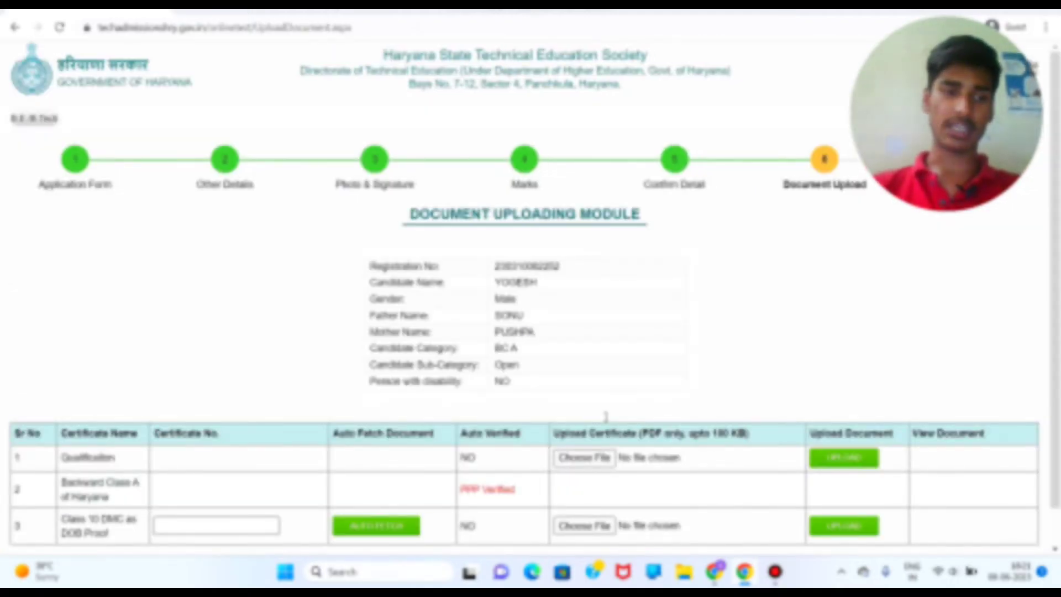
scroll(605, 416, down, 1)
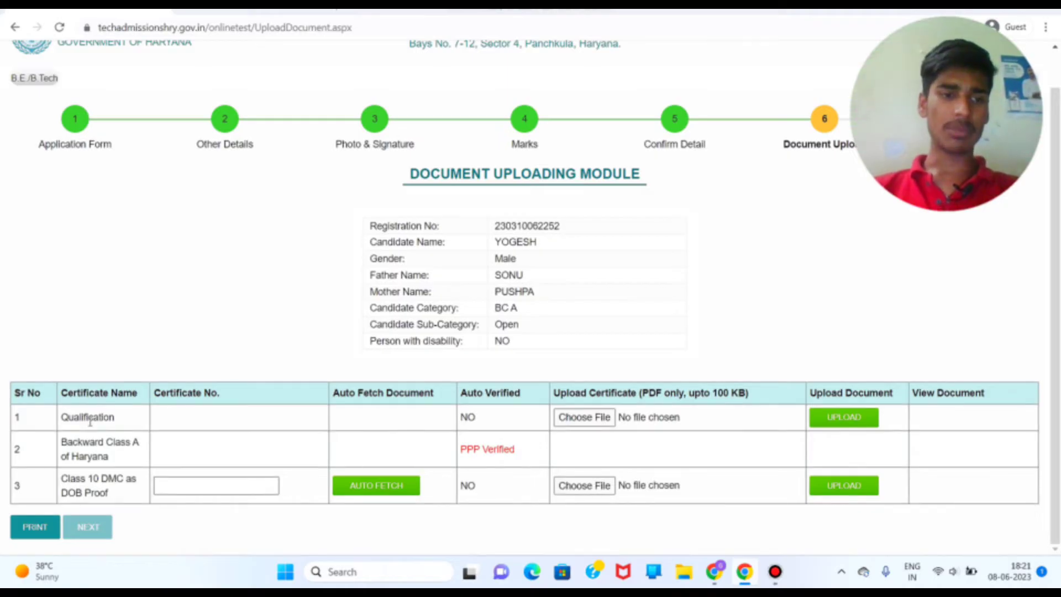
drag(90, 423, 117, 447)
click(94, 438)
click(101, 466)
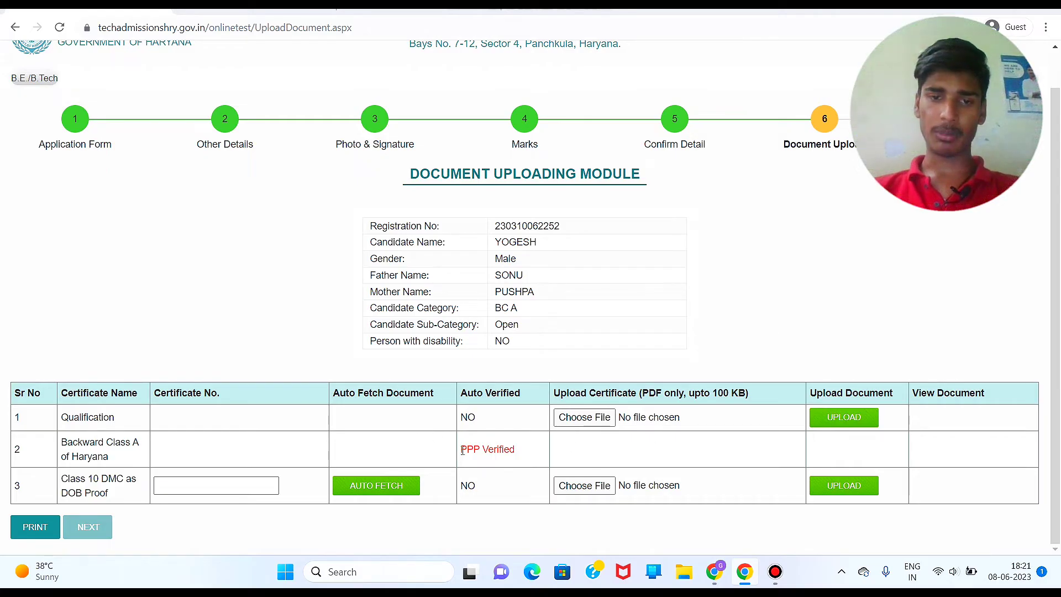
drag(464, 450, 493, 450)
click(493, 450)
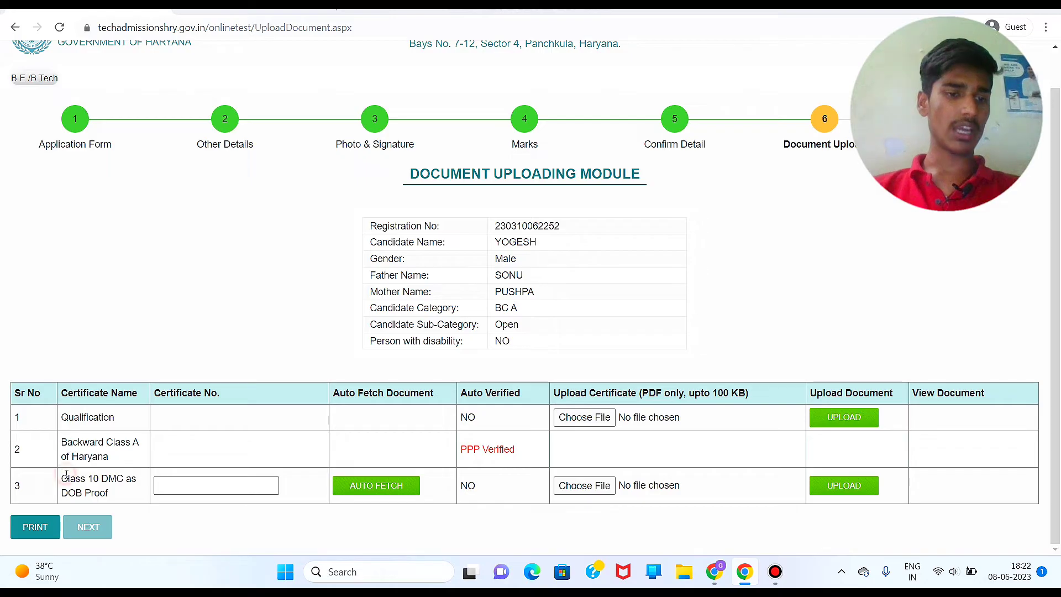
drag(68, 479, 113, 492)
click(114, 492)
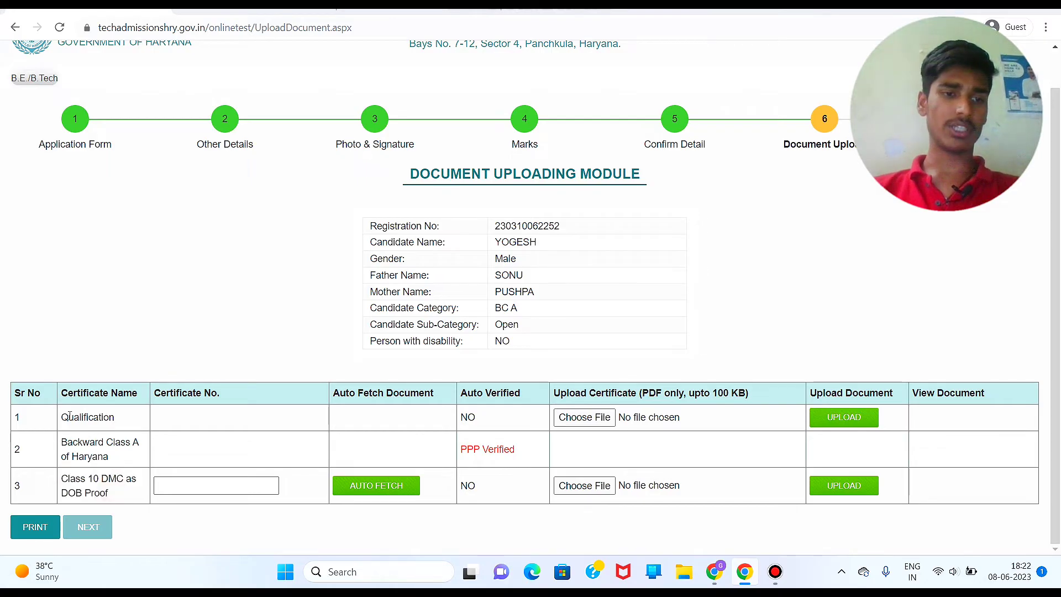
drag(62, 418, 119, 418)
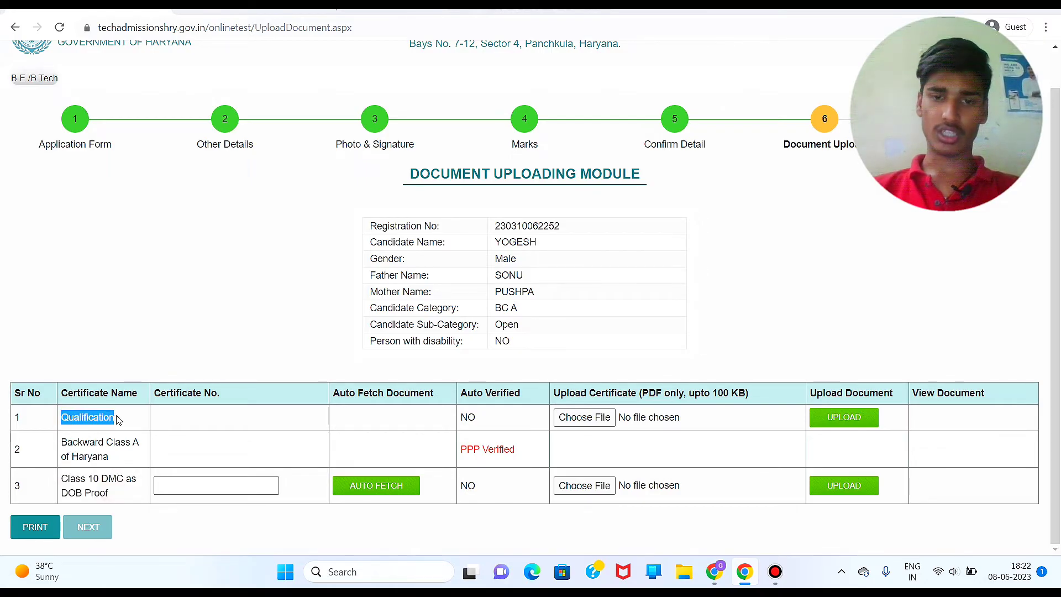
click(119, 418)
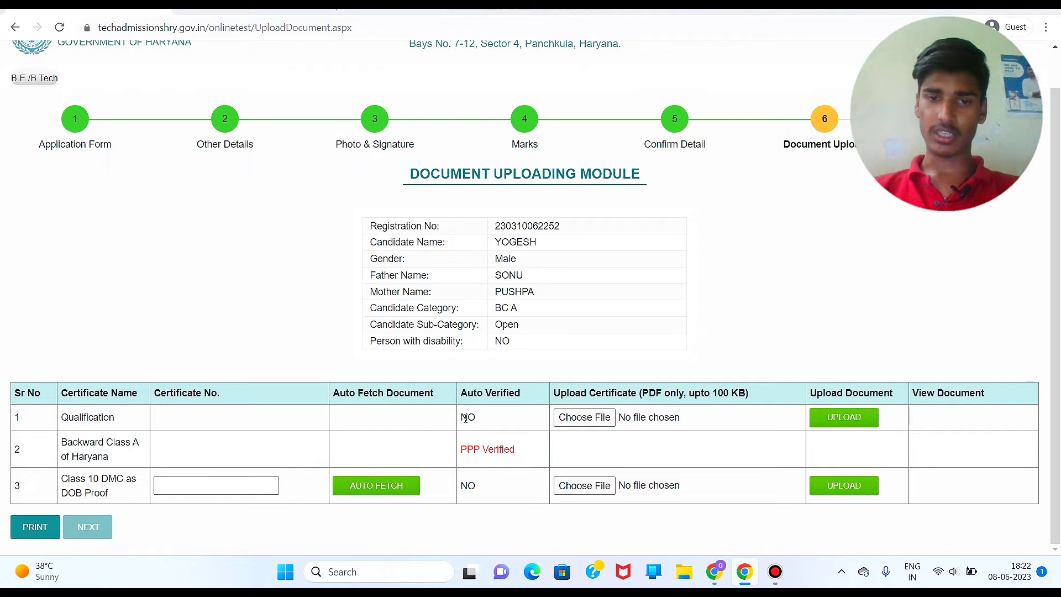
drag(466, 419, 621, 416)
click(622, 417)
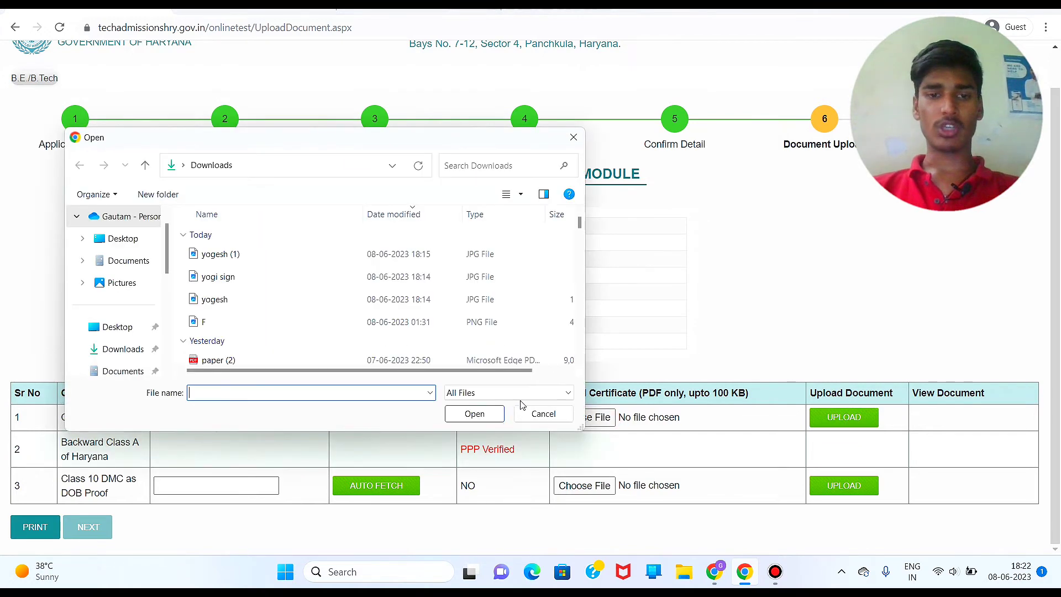
click(543, 413)
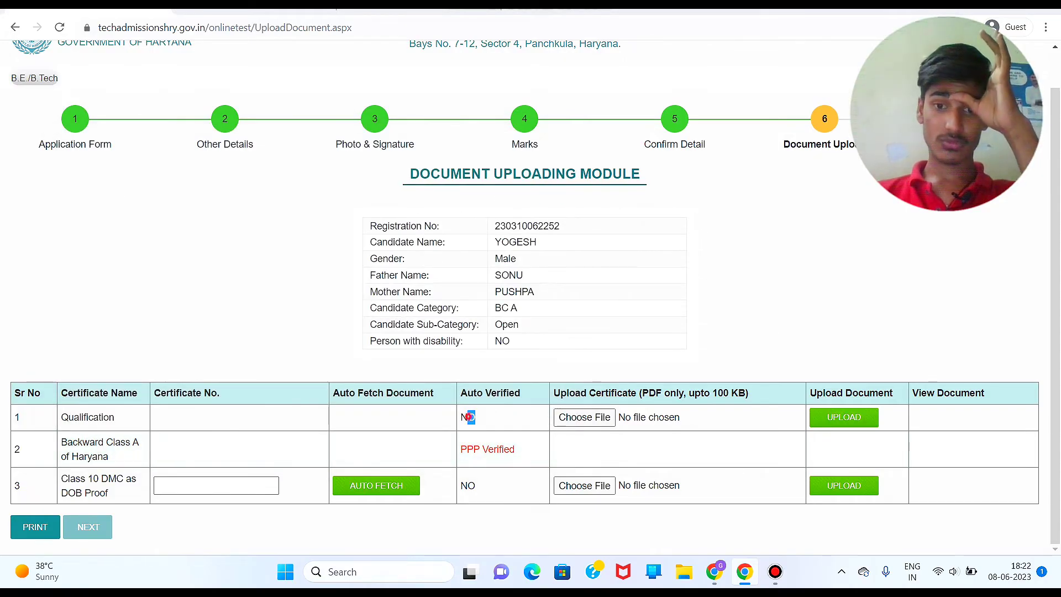
click(469, 418)
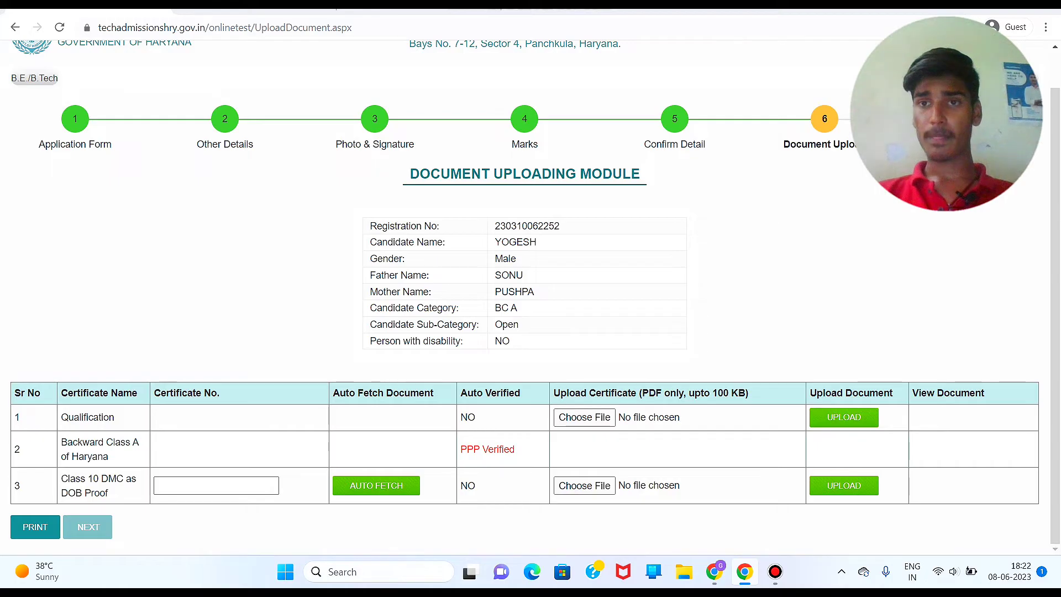
Step: Enter the Class 10 certificate number and auto-fetch the certificate
text(102)
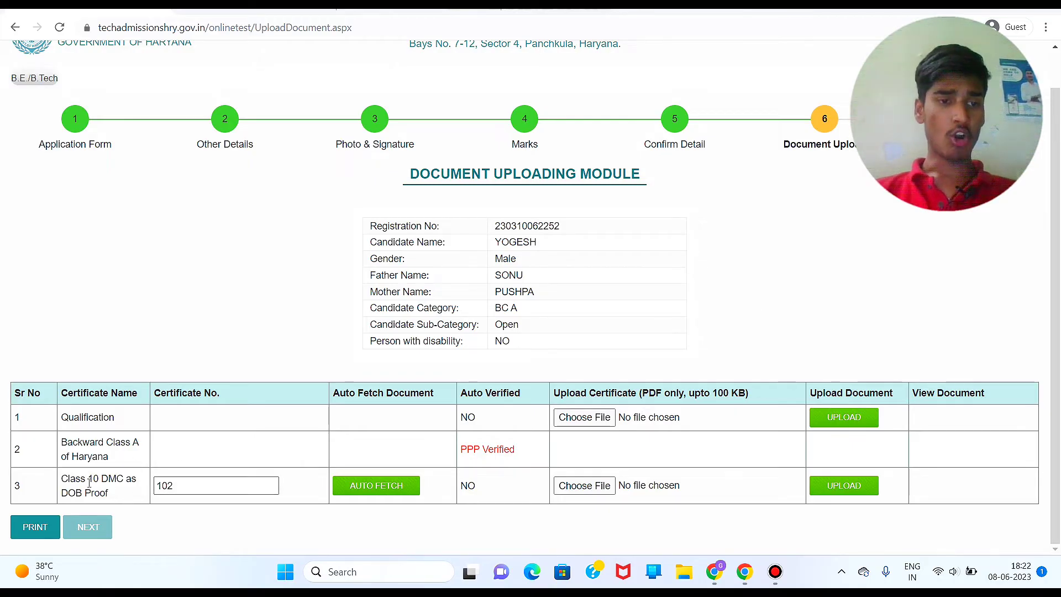
click(199, 487)
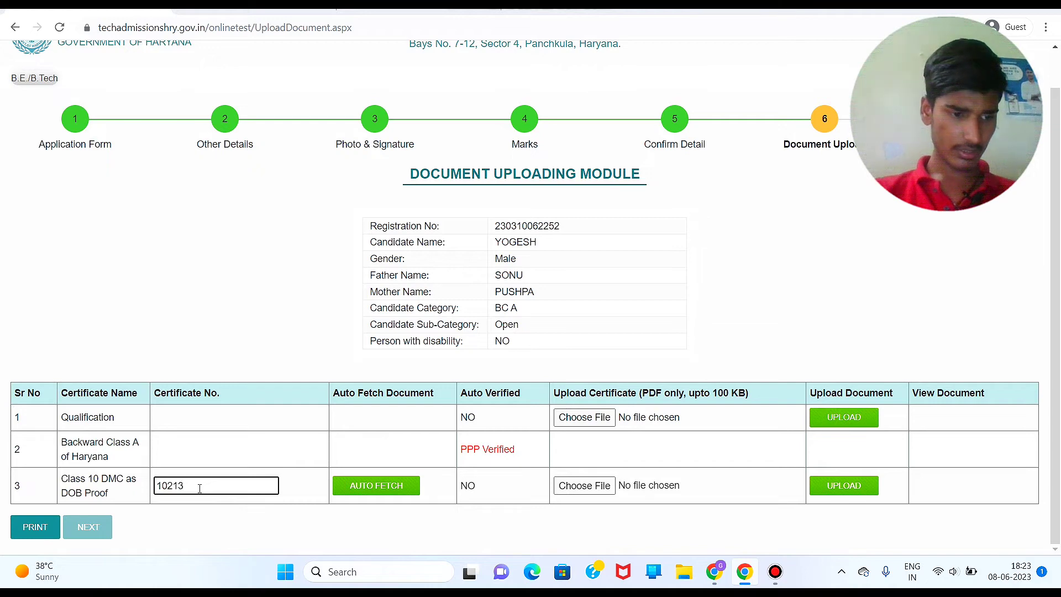
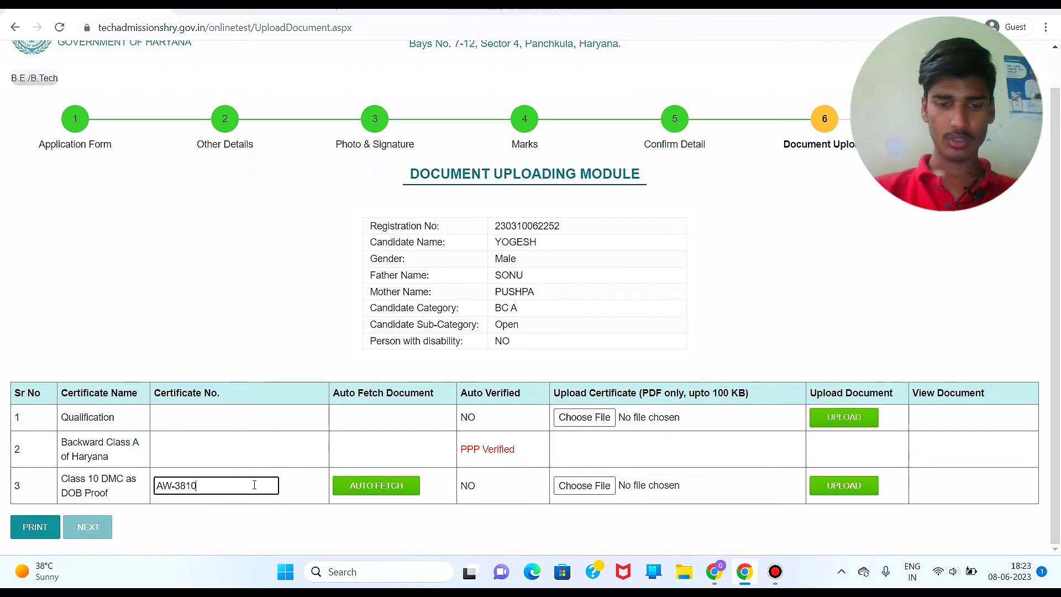
click(380, 486)
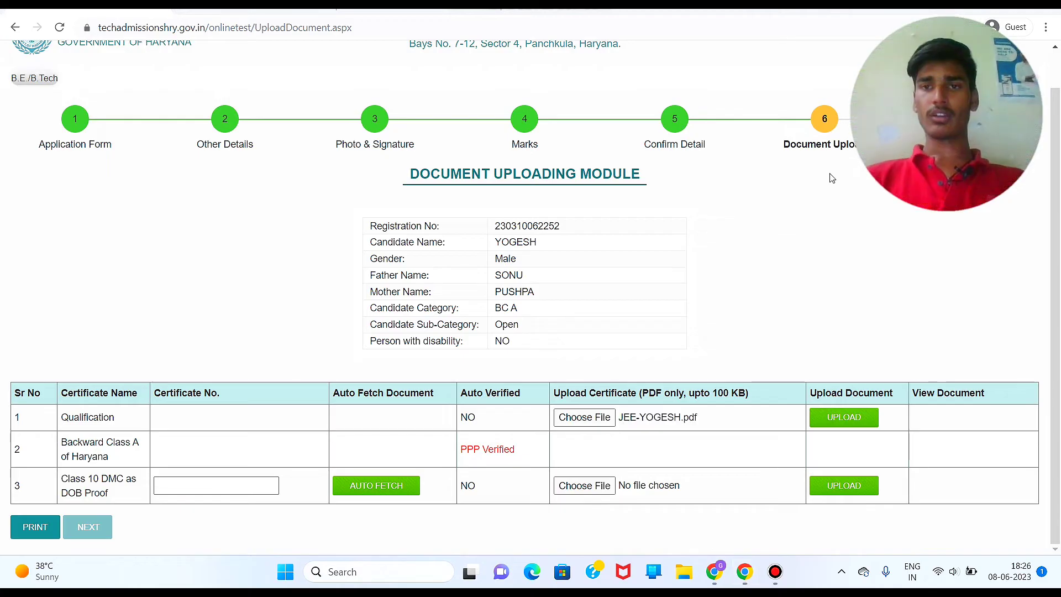
Step: Upload JEE-YOGESH.pdf, dismiss the over-100 KB rejection, and open a new tab
click(832, 422)
key(Return)
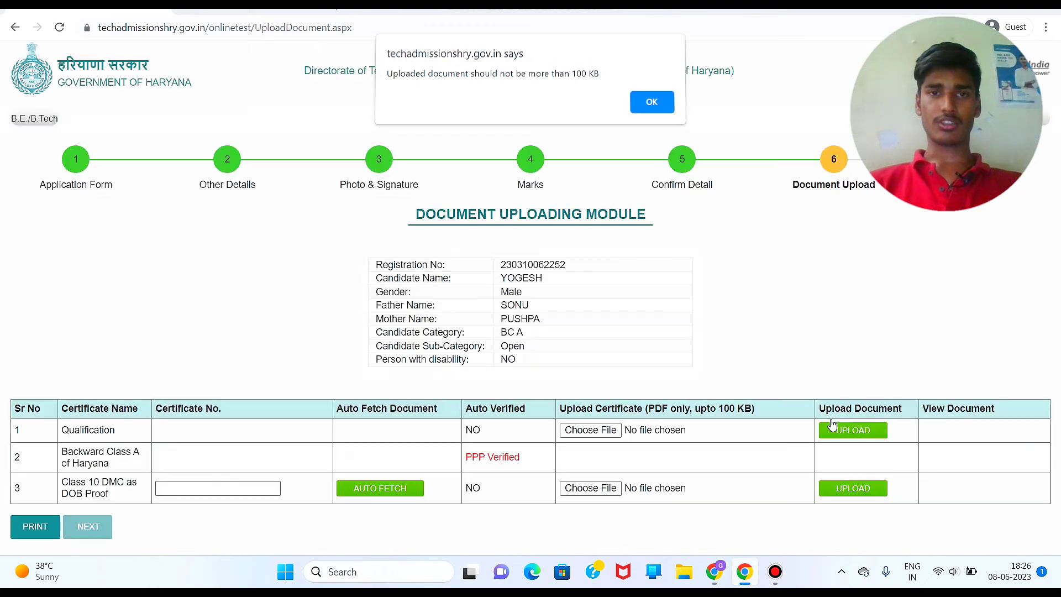
key(Return)
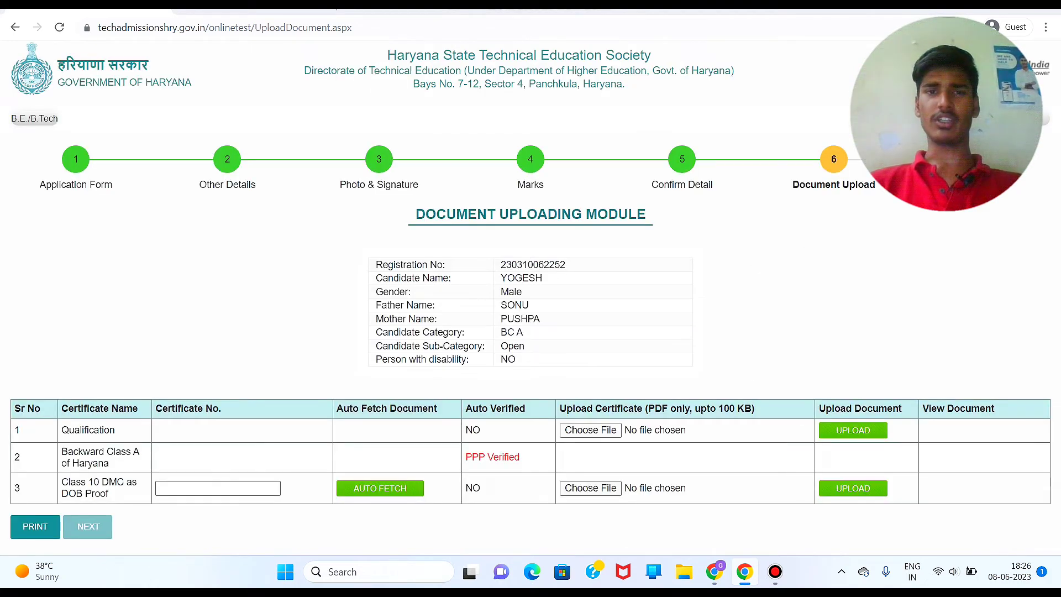
key(ctrl+t)
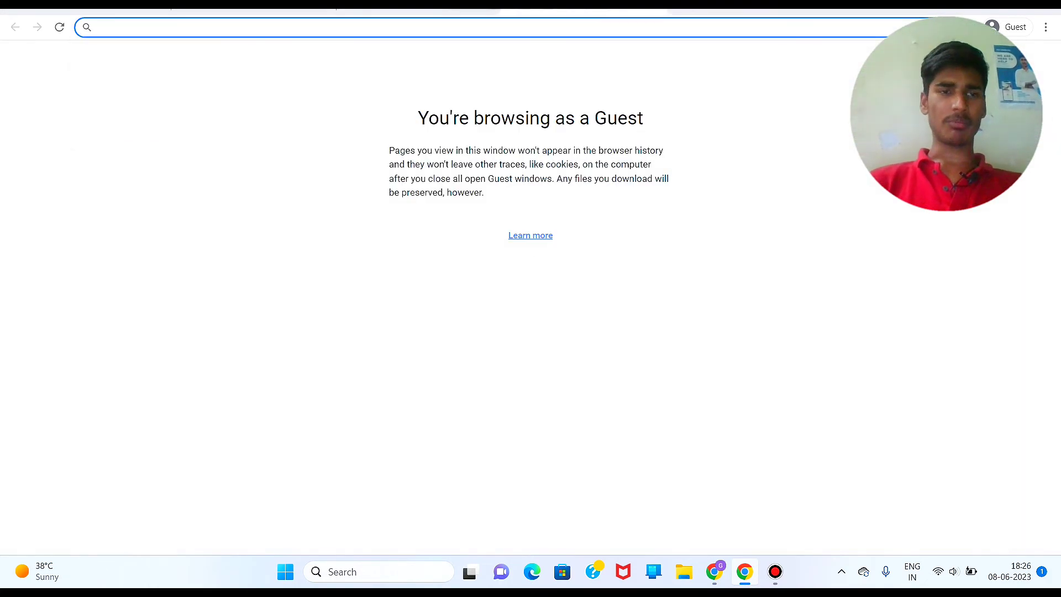
Step: Search Google for ilovepdf and open the 'iLovePDF | Online PDF tools for PDF lovers' result
text(jee)
key(BackSpace)
key(BackSpace)
key(BackSpace)
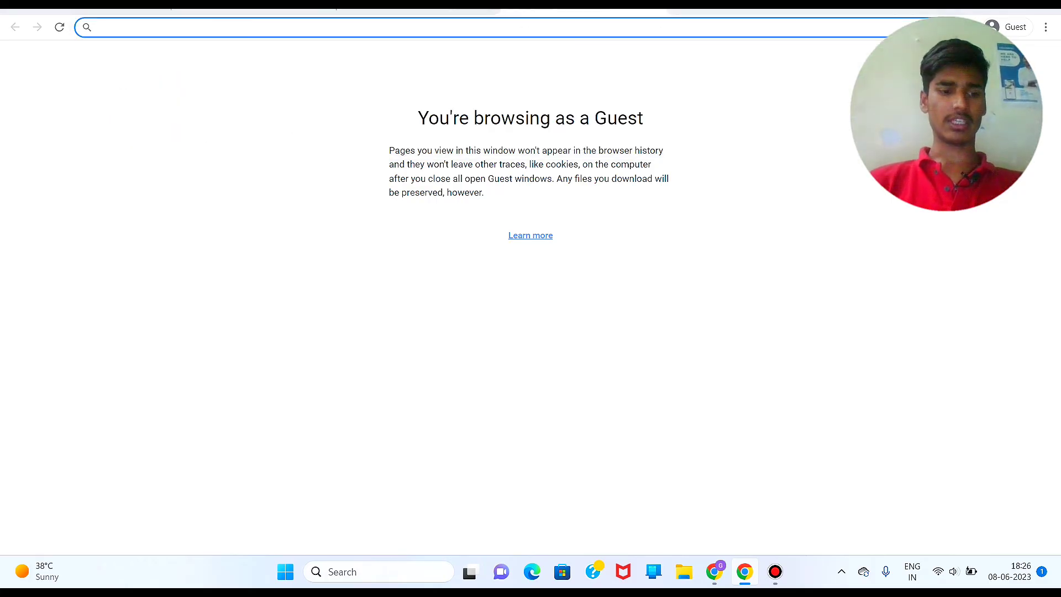
text(ilovepdf)
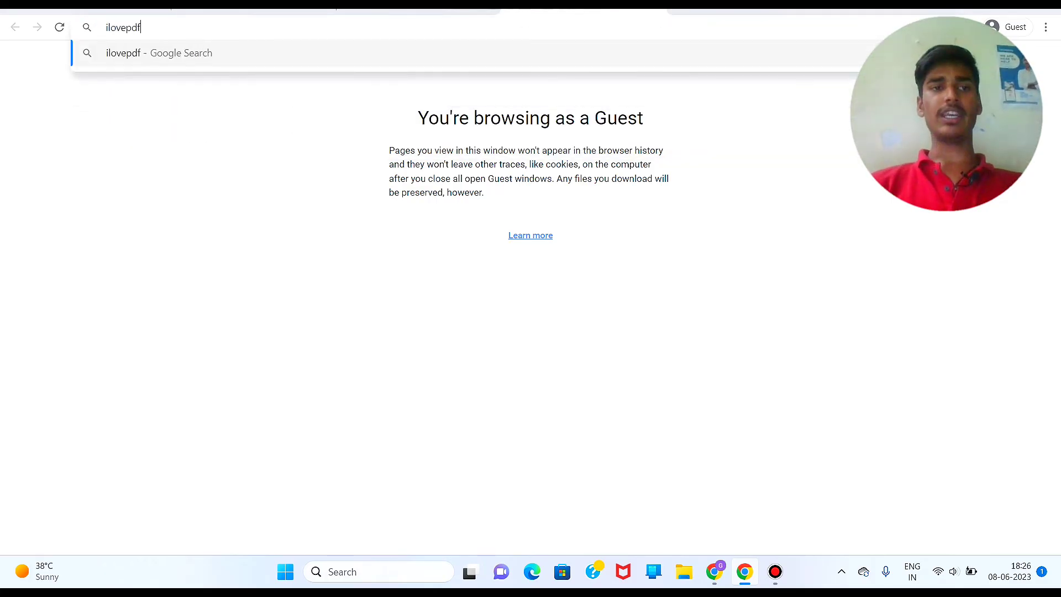
key(Return)
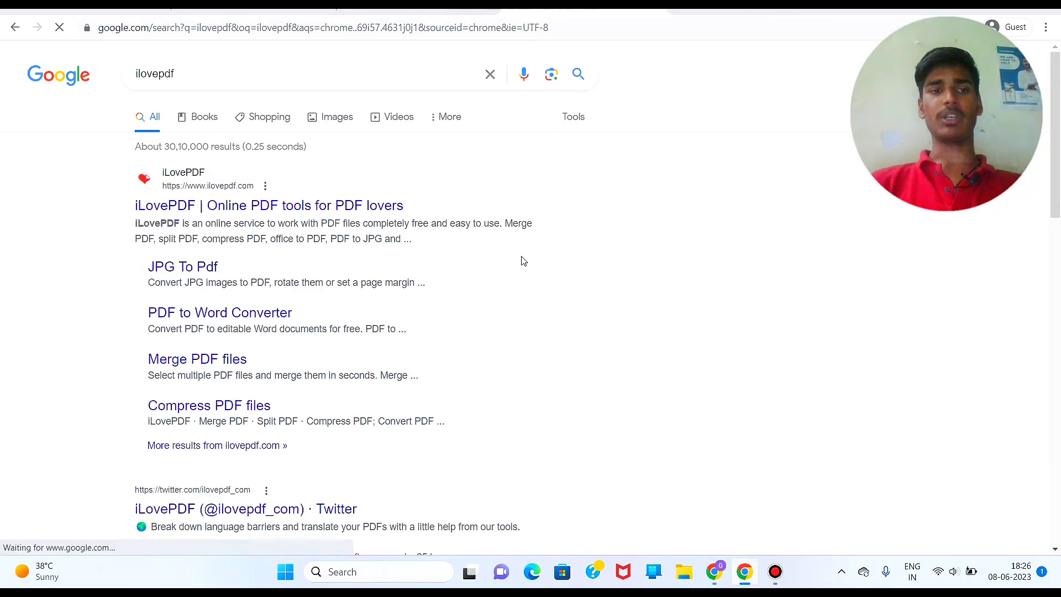
click(263, 202)
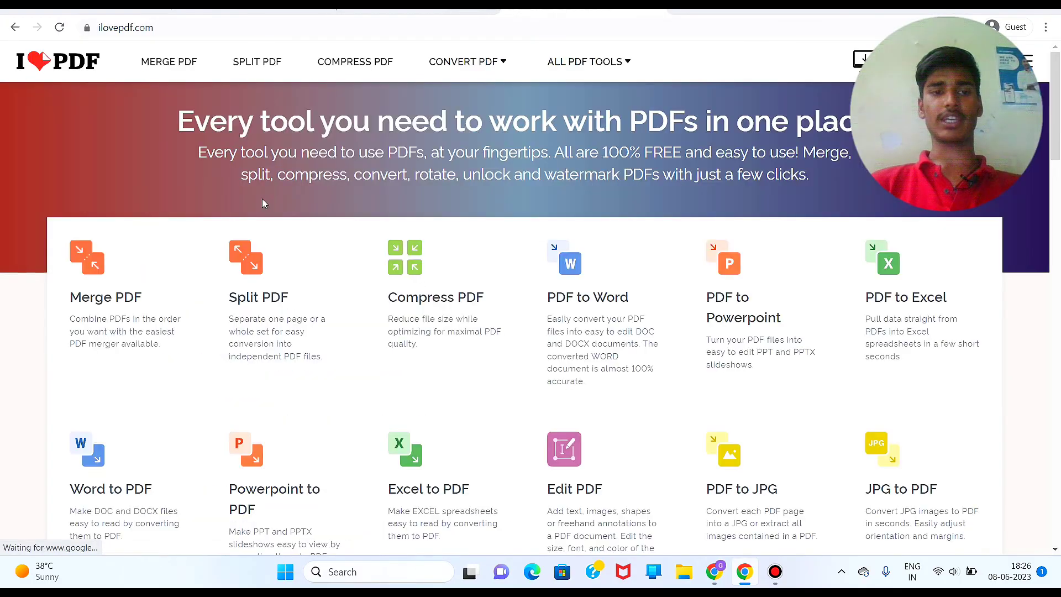
Step: Open the Compress PDF tool and compress JEE-YOGESH.pdf at the default level
scroll(448, 255, down, 1)
click(439, 244)
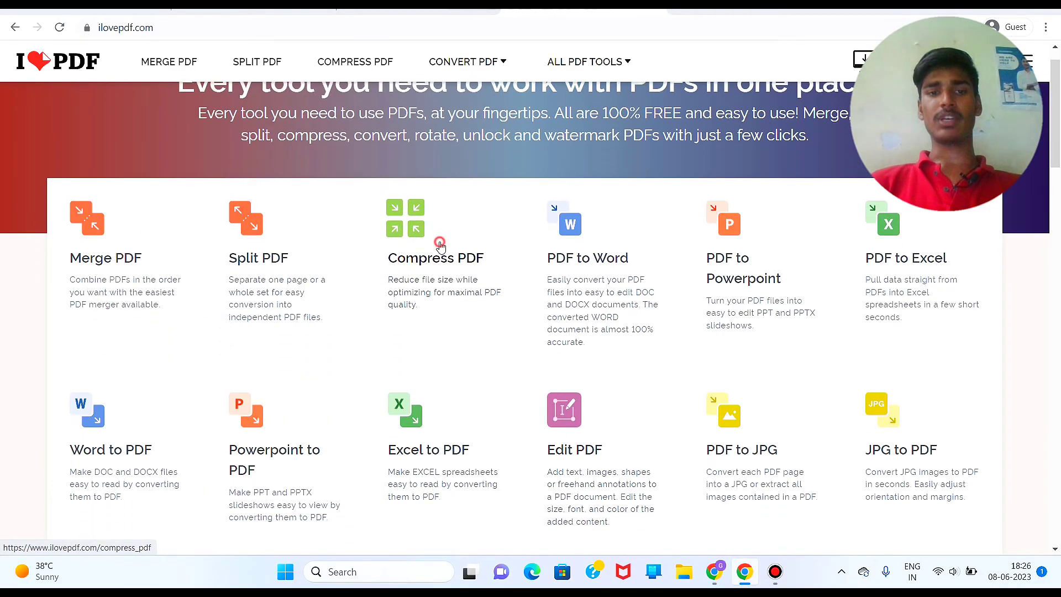
click(539, 215)
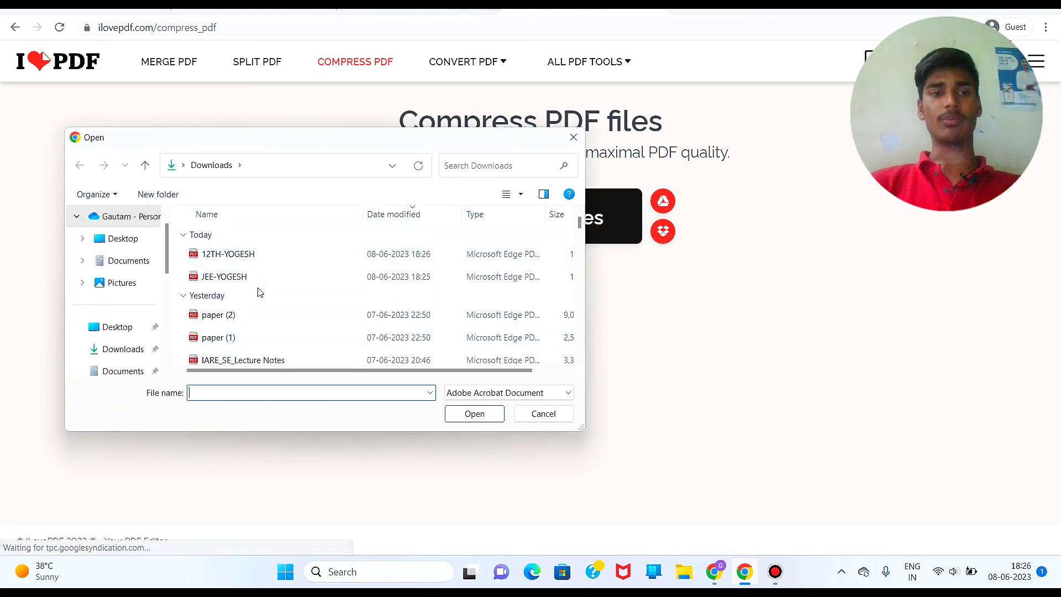
double_click(261, 281)
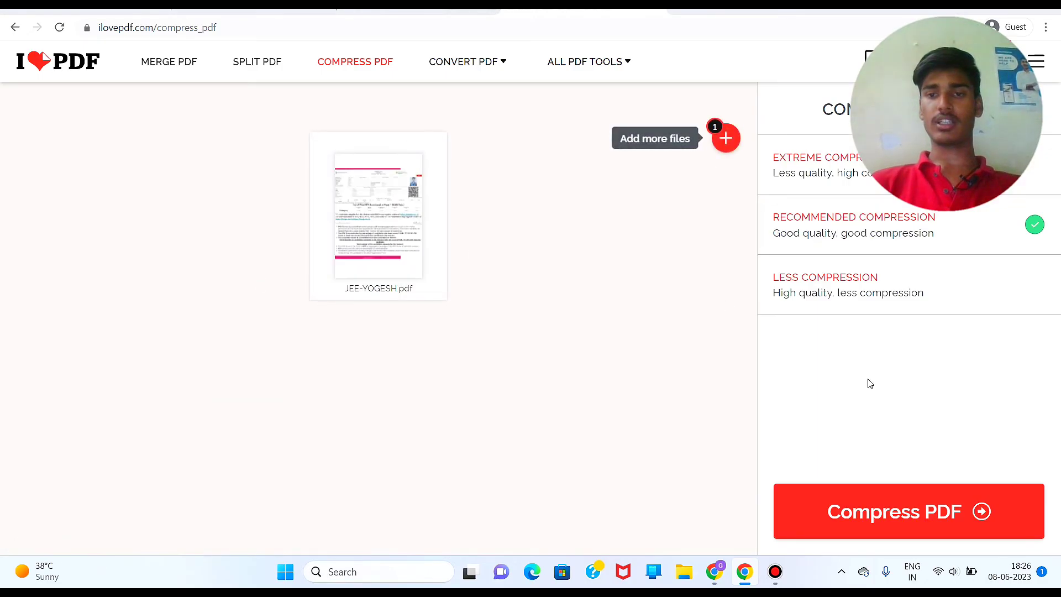
click(883, 500)
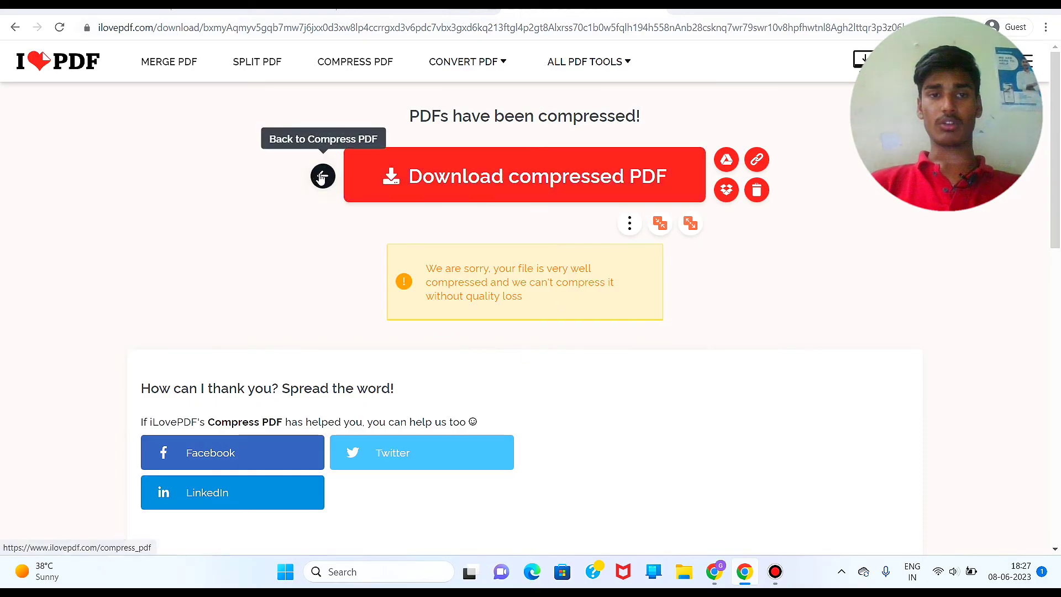
Step: Recompress JEE-YOGESH.pdf with Extreme Compression, from 152.44 KB to 74.78 KB, and download it
click(322, 177)
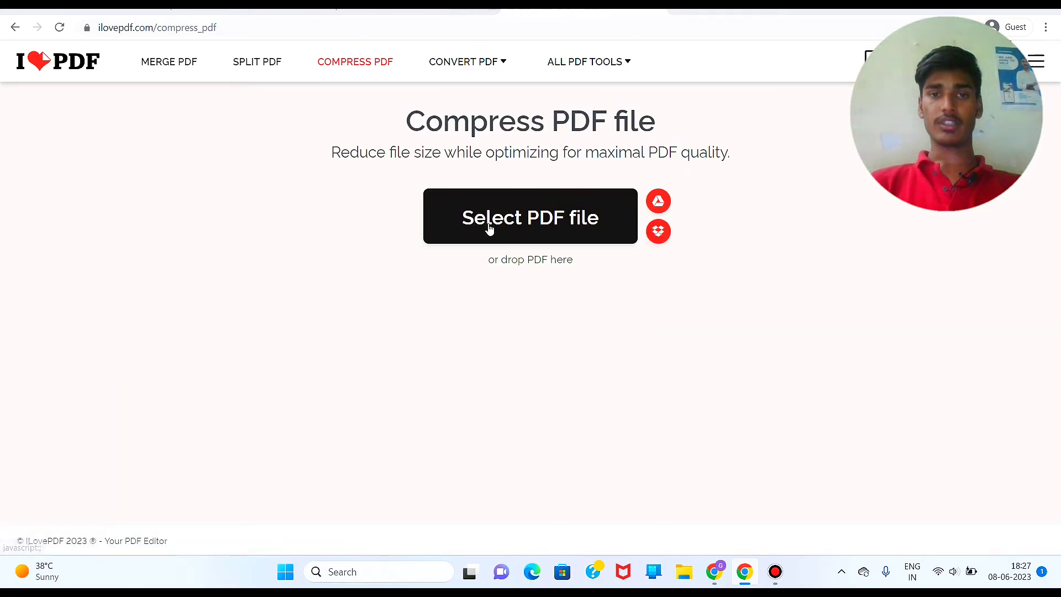
click(489, 228)
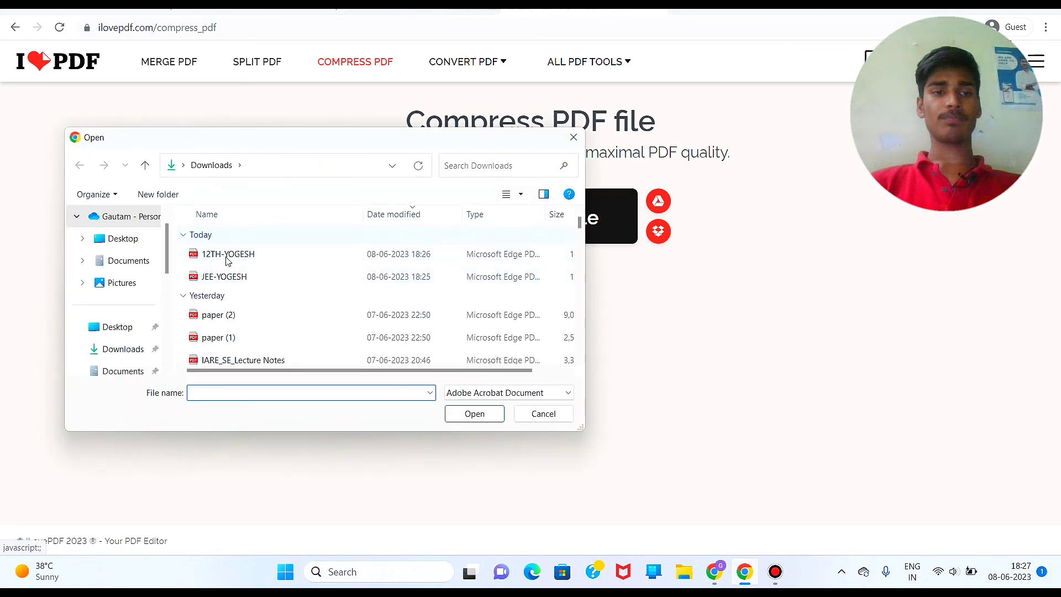
double_click(228, 275)
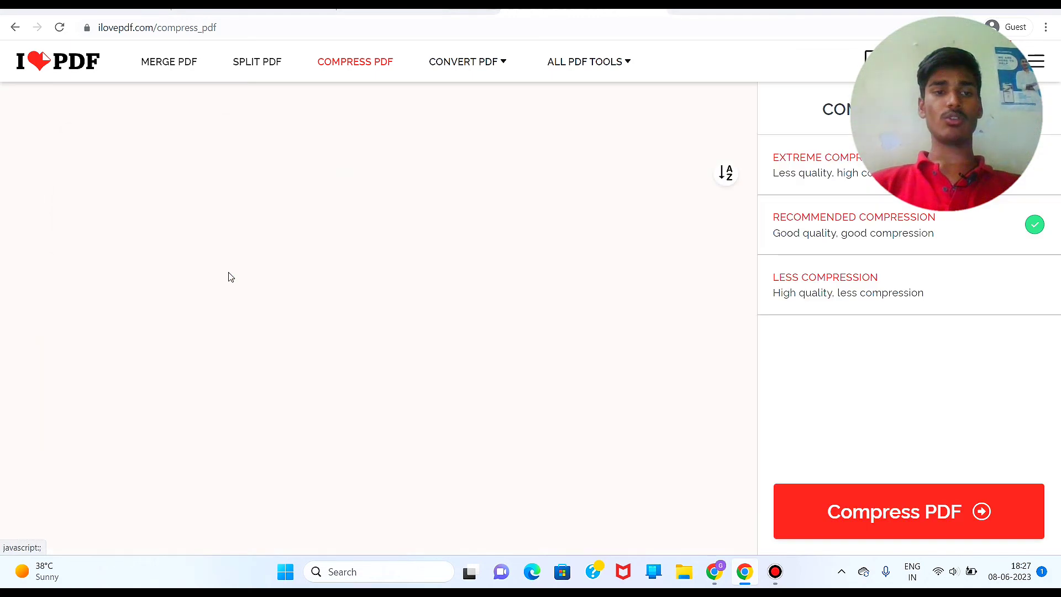
click(840, 186)
click(900, 502)
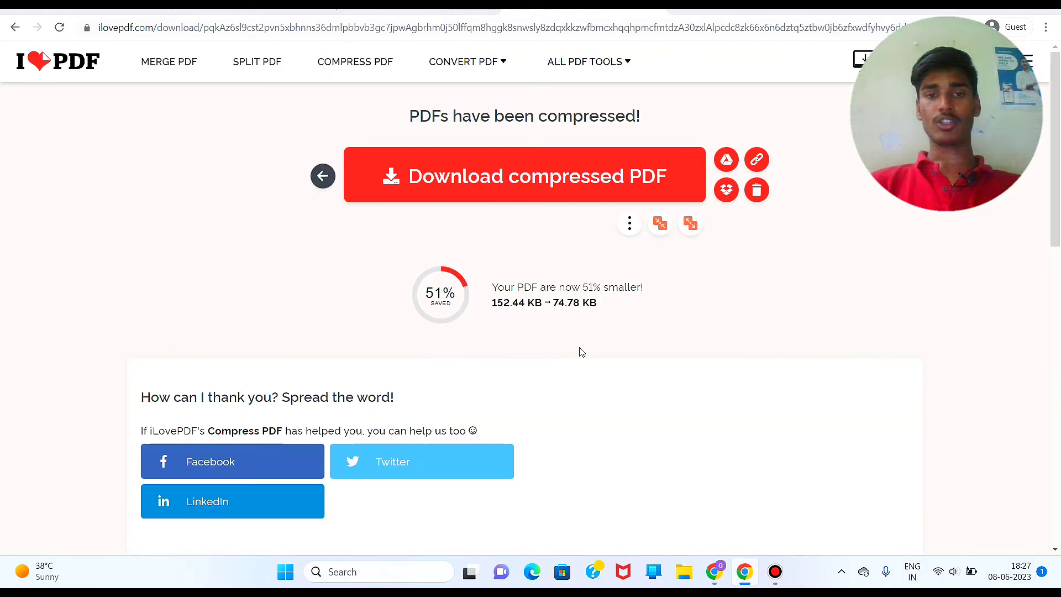
click(530, 192)
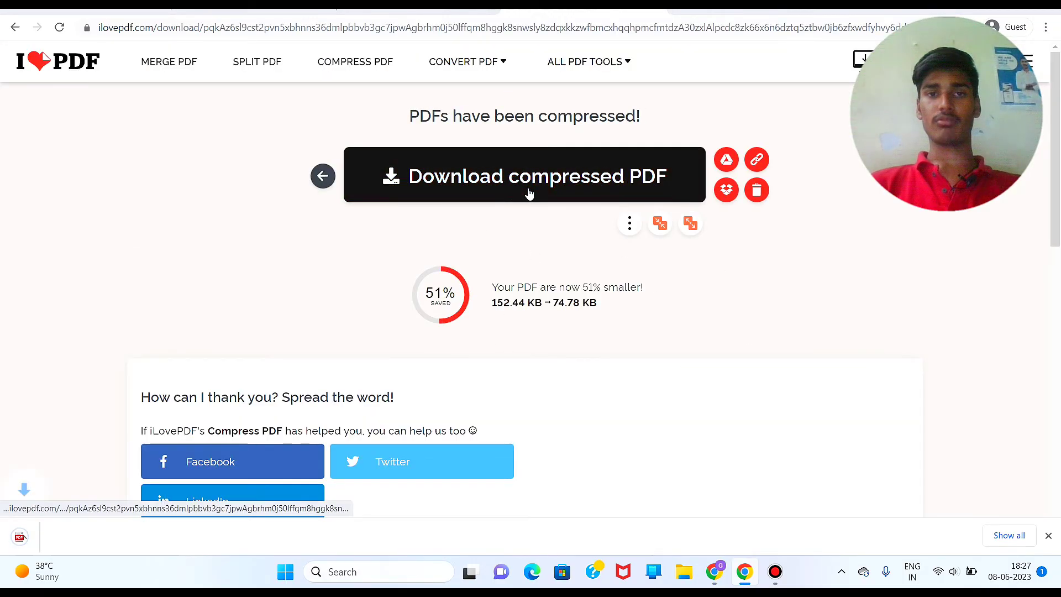
click(323, 176)
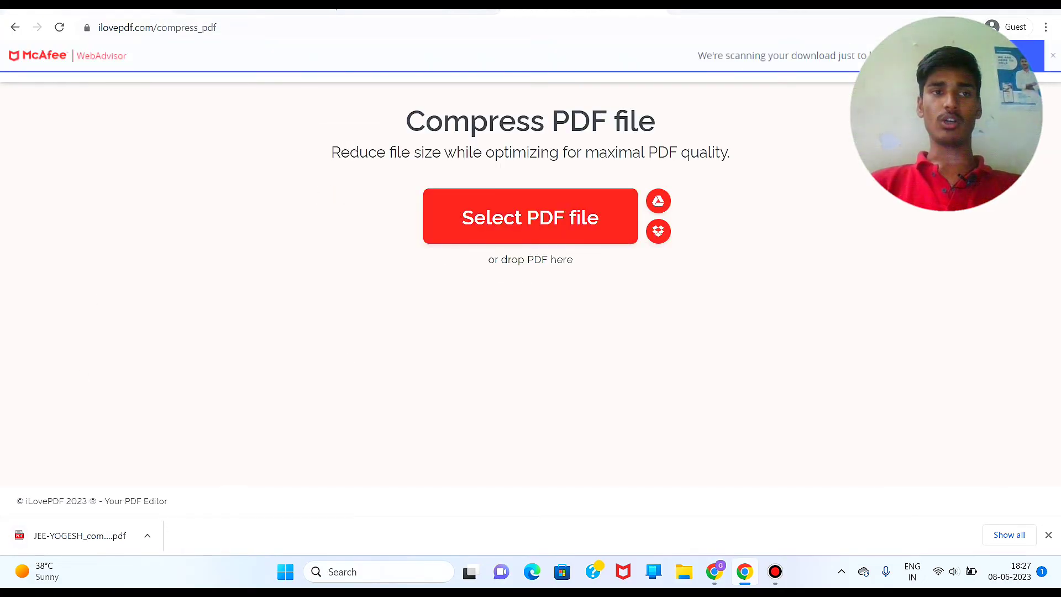
click(253, 7)
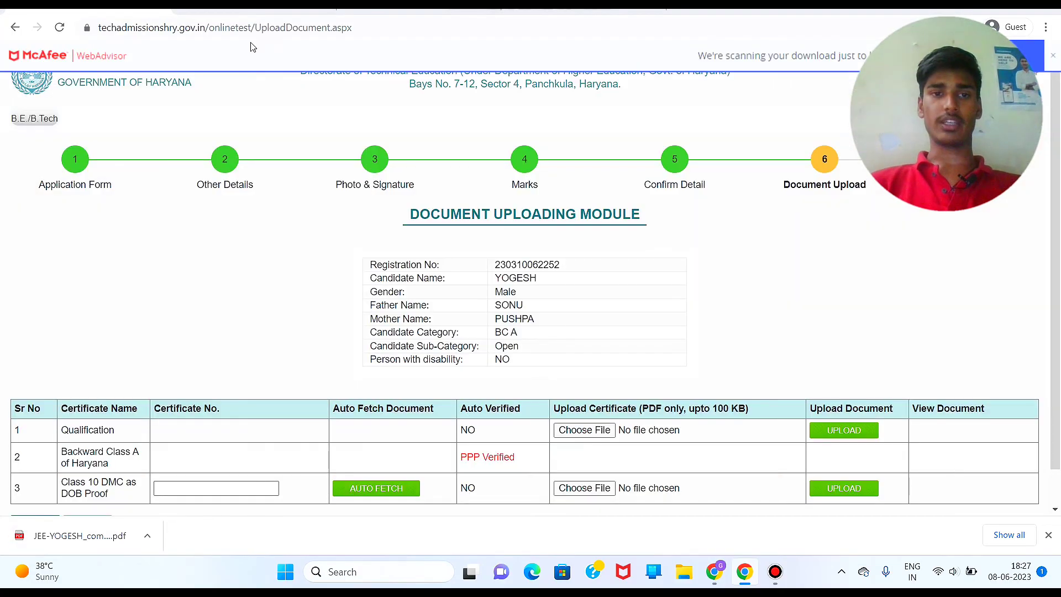
Step: Upload the compressed JEE-YOGESH PDF as the Qualification certificate
click(585, 430)
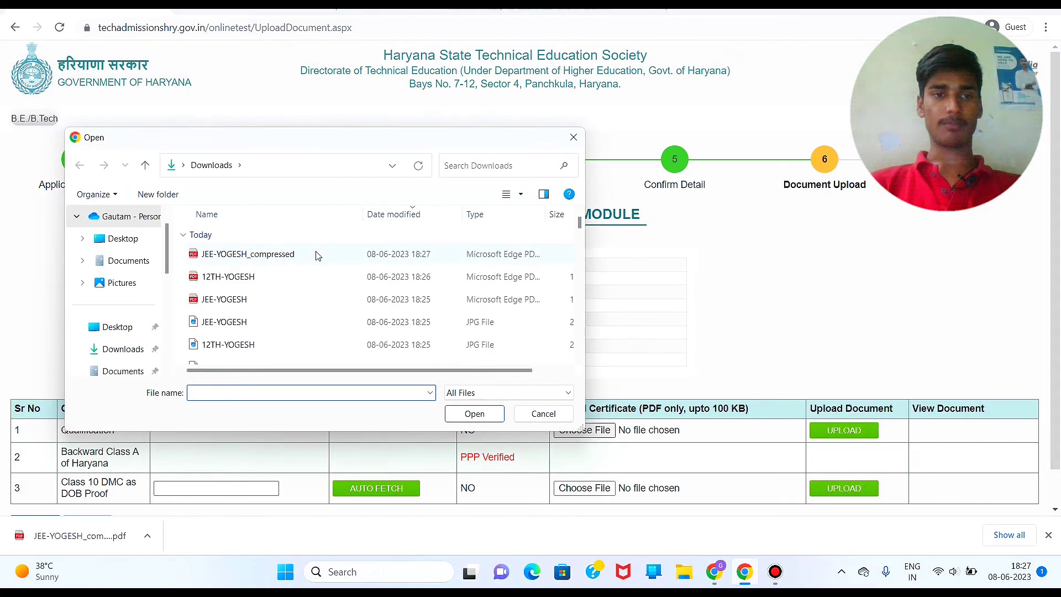
double_click(315, 253)
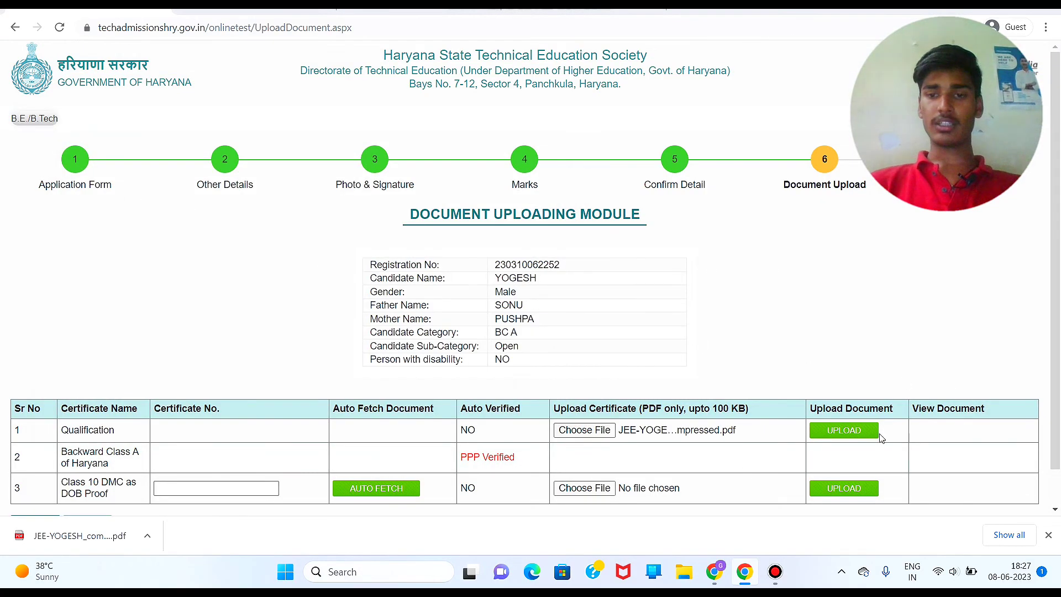
click(866, 437)
key(Return)
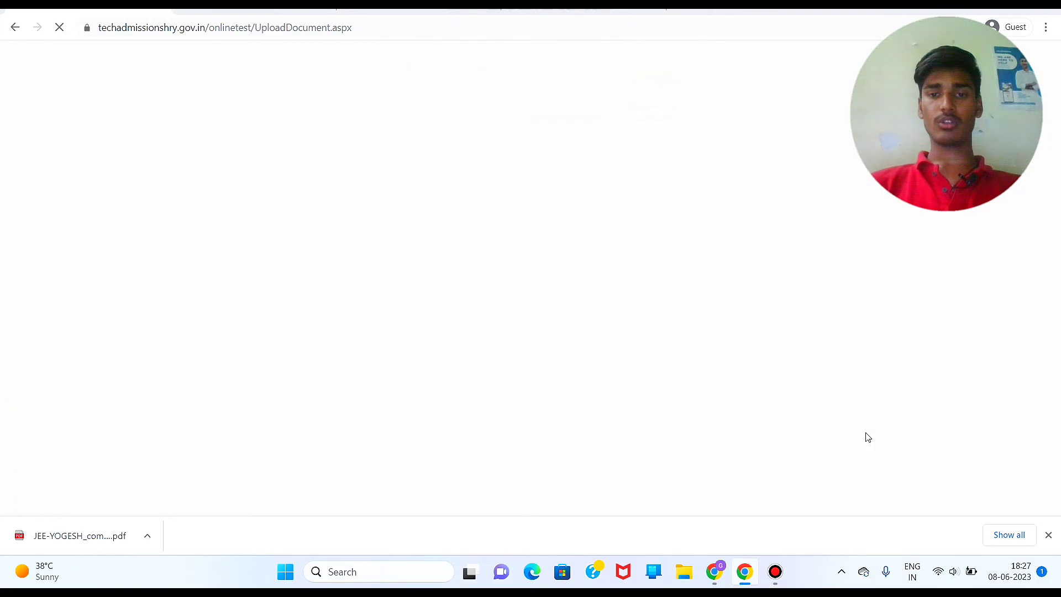
key(Return)
Step: Try uploading 12TH-YOGESH.pdf as Class 10 DMC proof; it is rejected as over 100 KB
scroll(791, 378, down, 2)
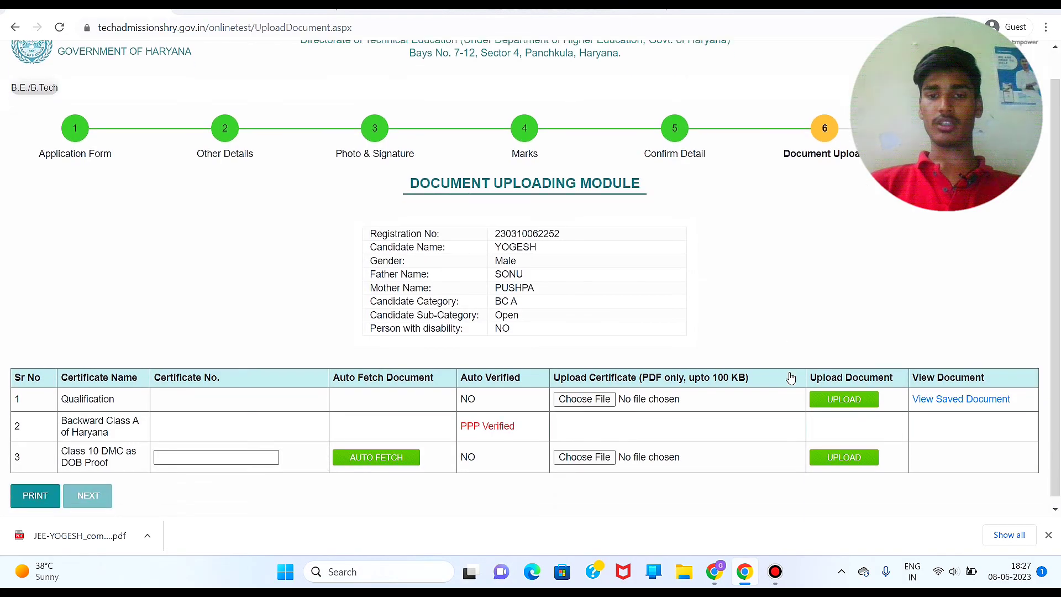
click(573, 452)
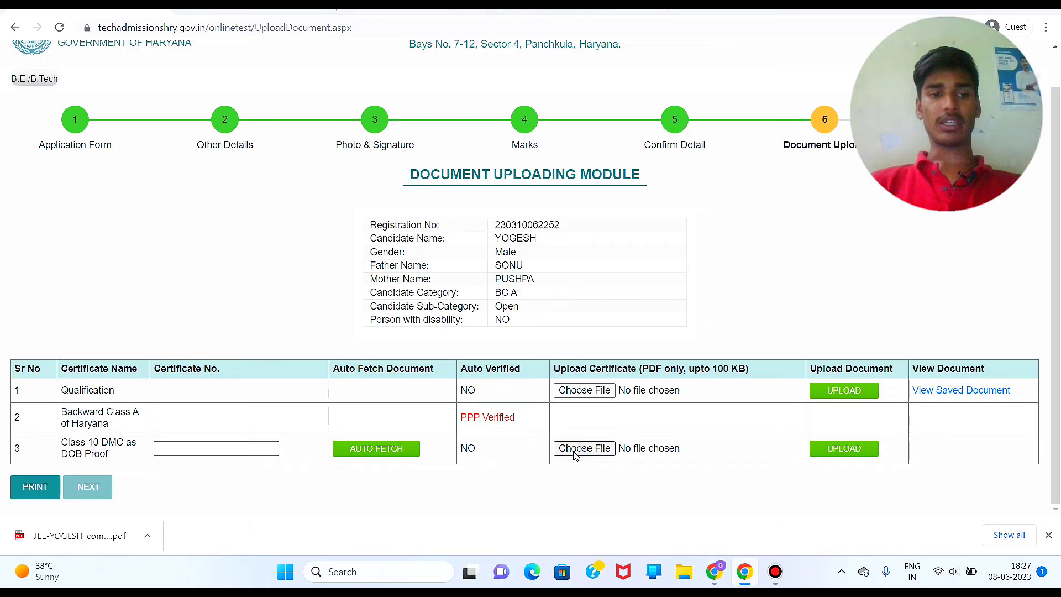
click(246, 278)
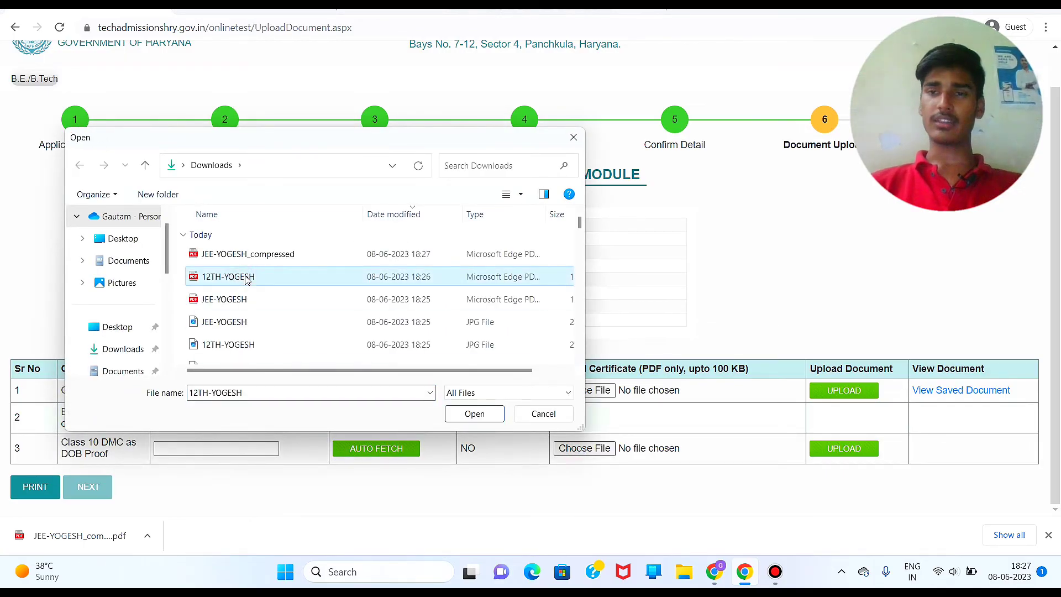
double_click(246, 278)
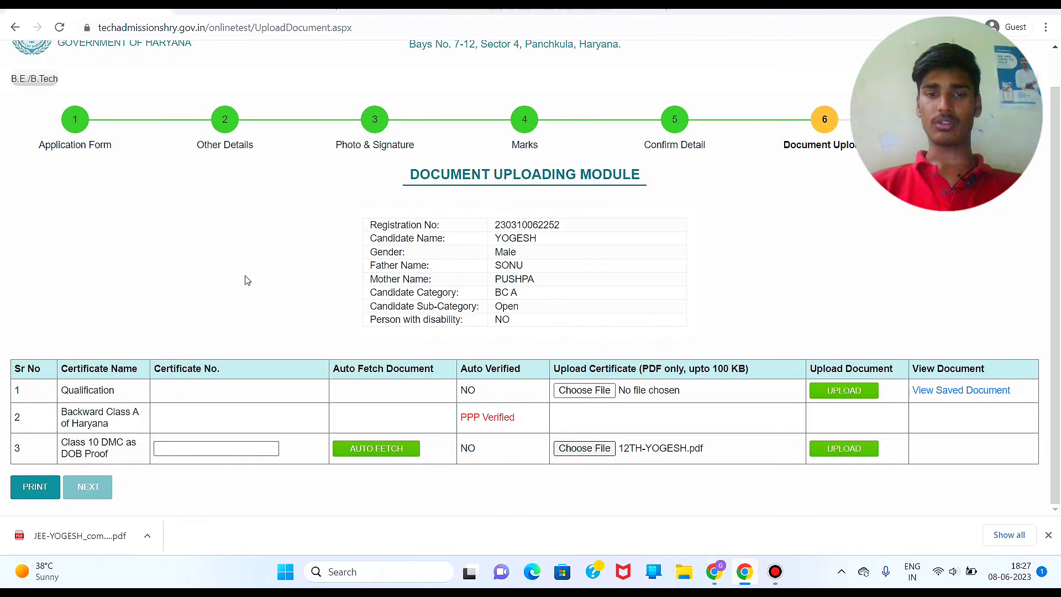
click(852, 448)
key(Return)
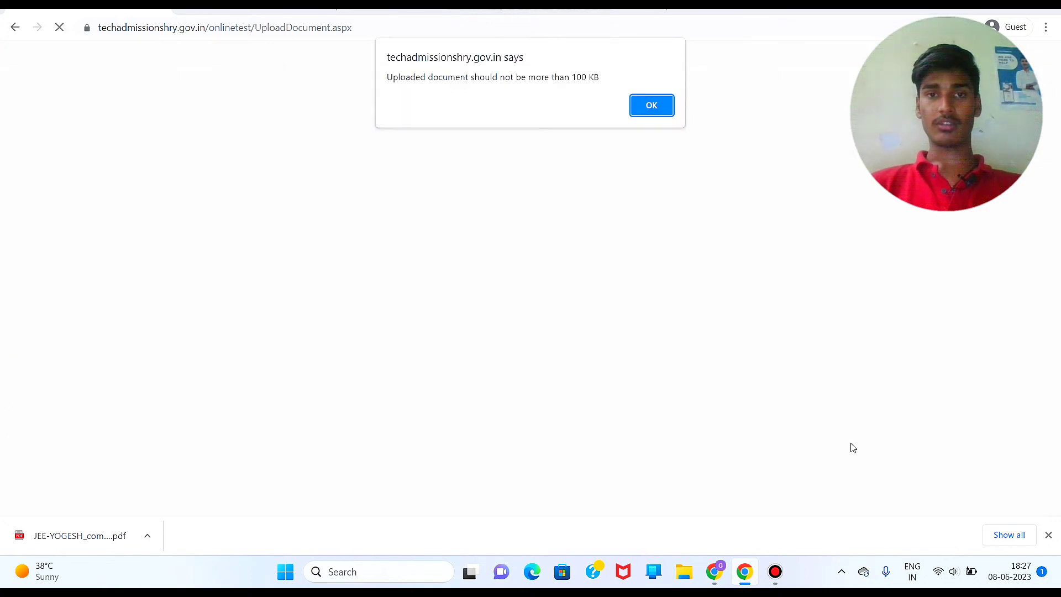
key(Return)
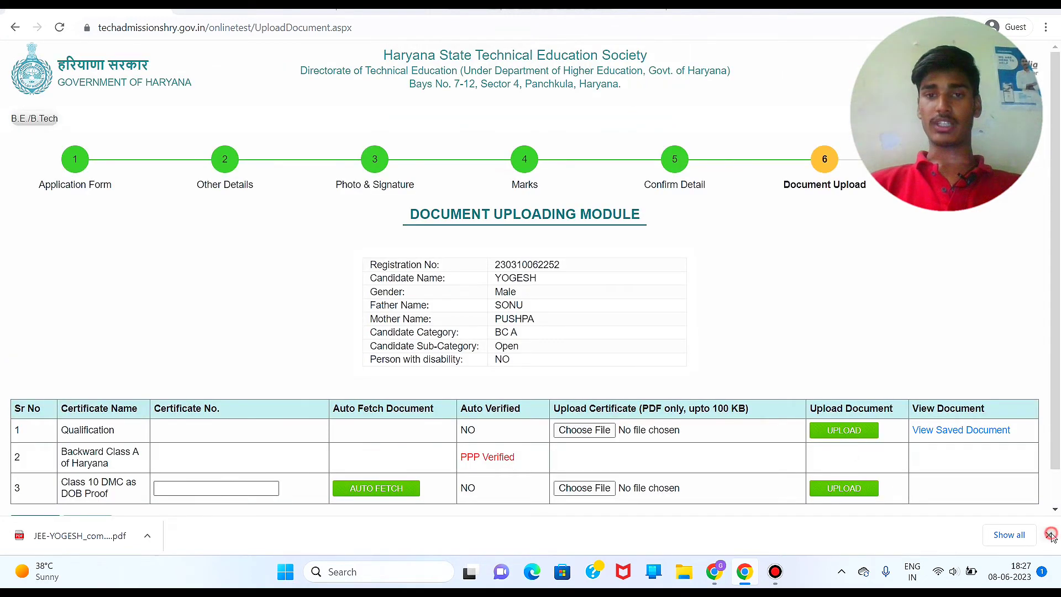
click(1051, 535)
Step: Compress 12TH-YOGESH.pdf with Extreme Compression, from 180.59 KB to 64.54 KB, and download it
click(580, 9)
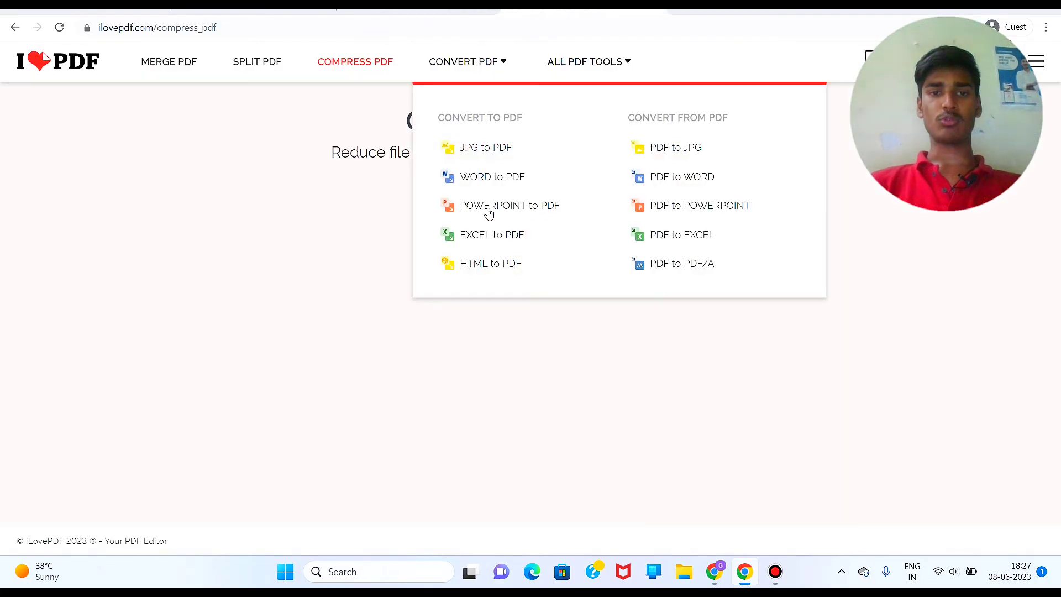
click(513, 226)
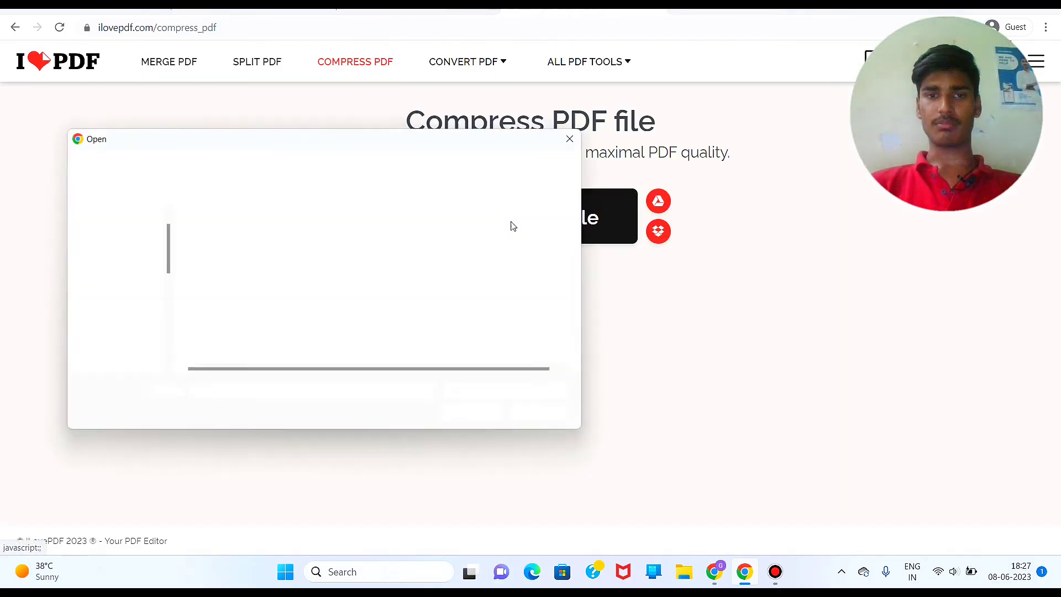
double_click(246, 278)
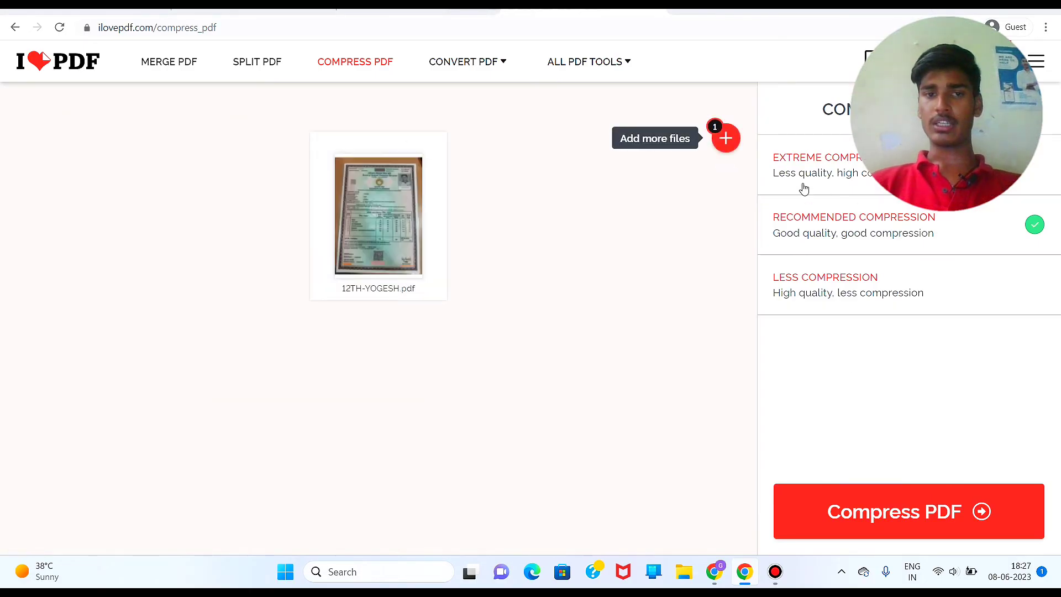
click(802, 185)
click(894, 524)
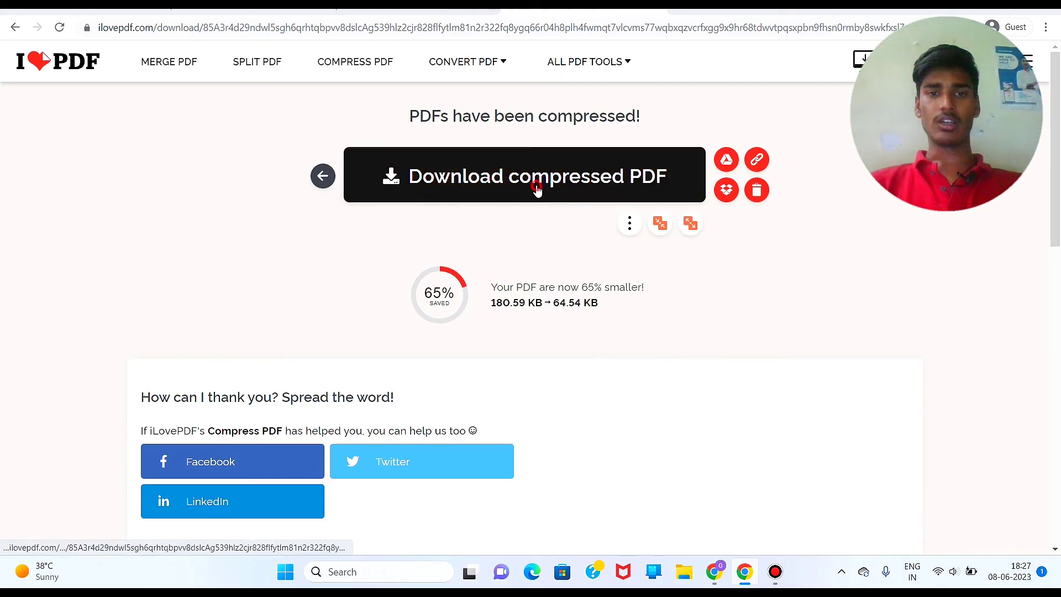
click(536, 184)
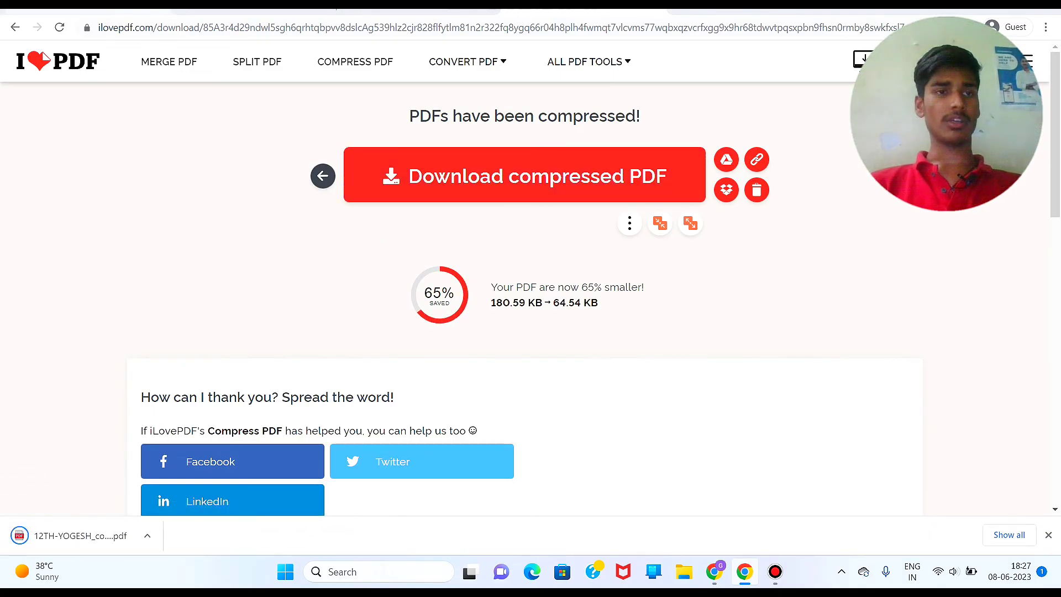
click(138, 5)
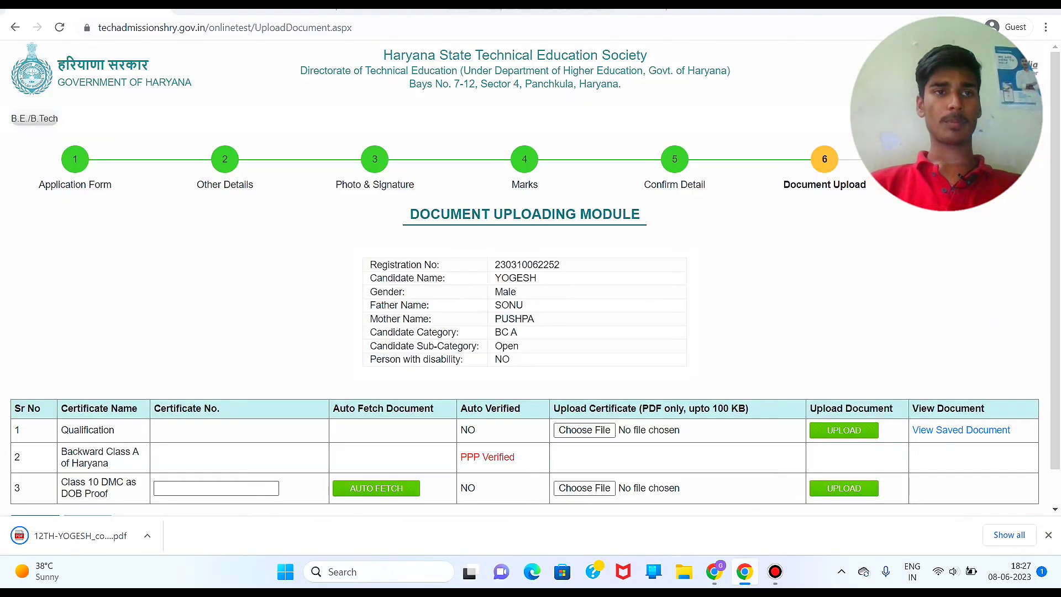
Step: Upload the compressed 12TH-YOGESH PDF as Class 10 DMC proof and continue to Fee Payment
click(602, 488)
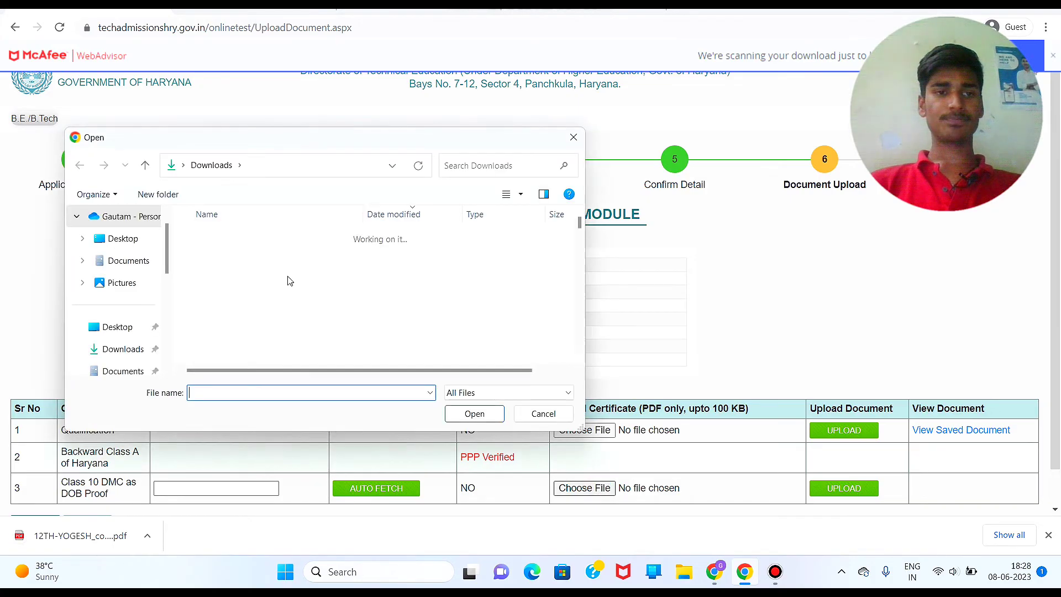
click(264, 255)
double_click(264, 256)
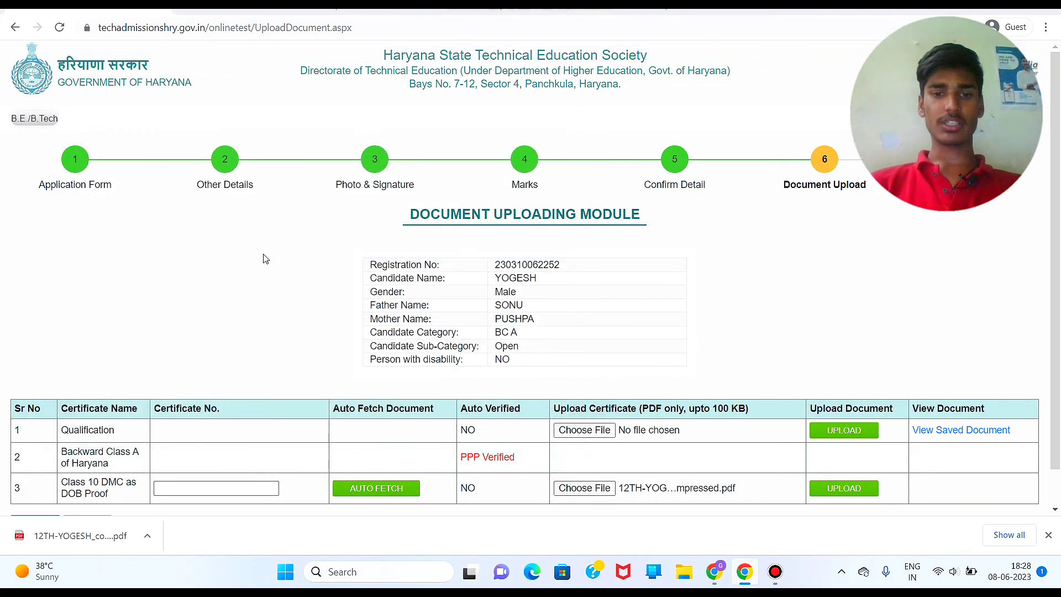
click(854, 490)
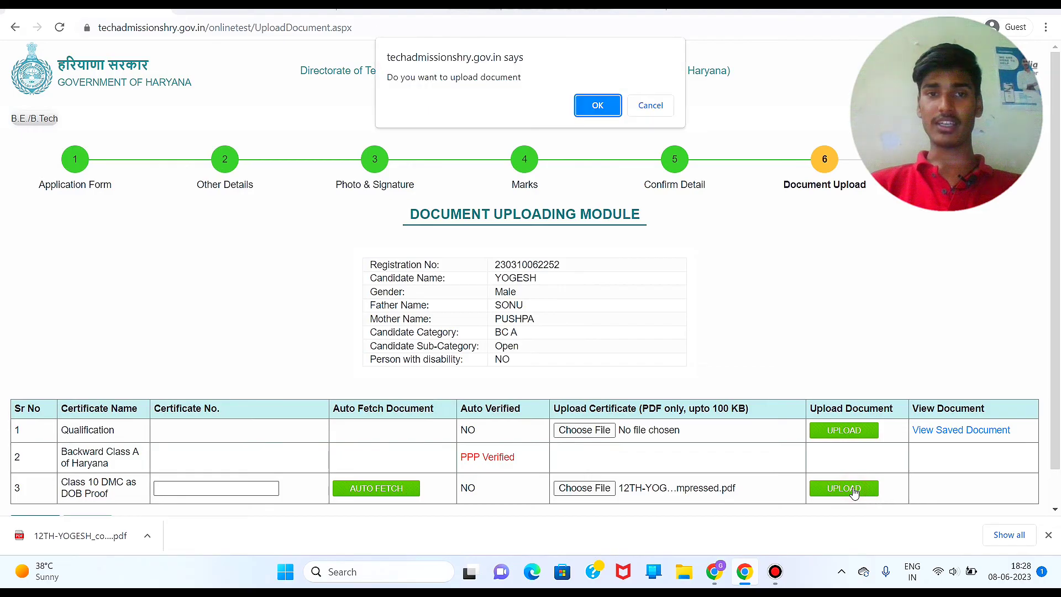
key(Return)
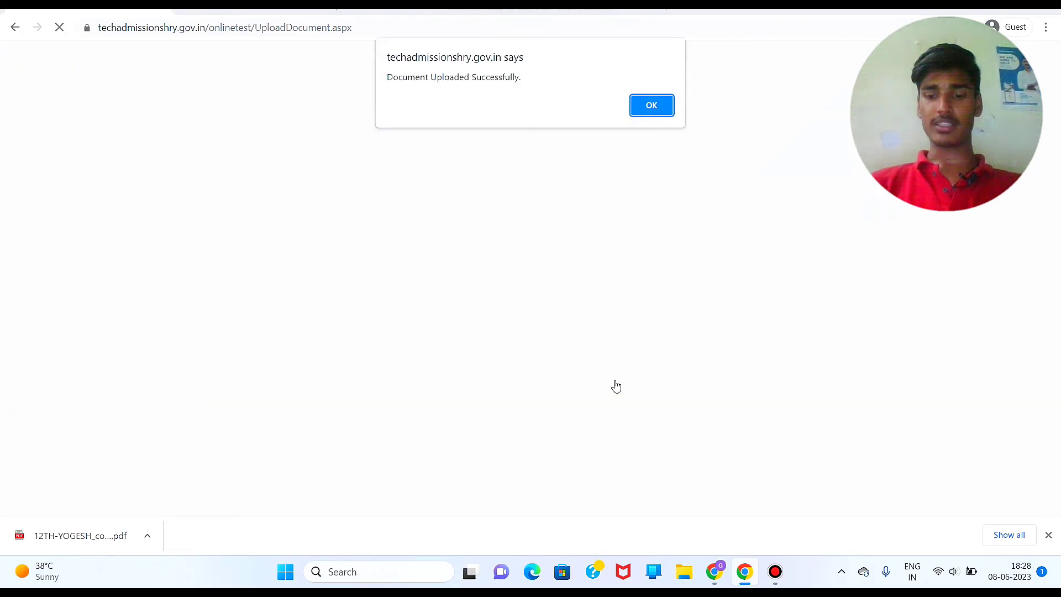
key(Return)
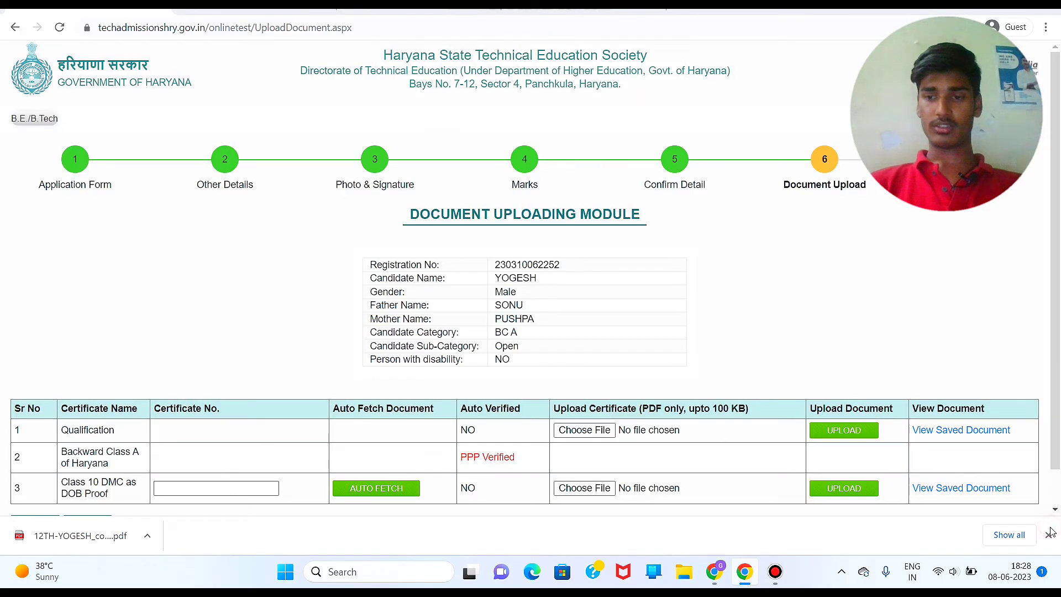
click(1049, 534)
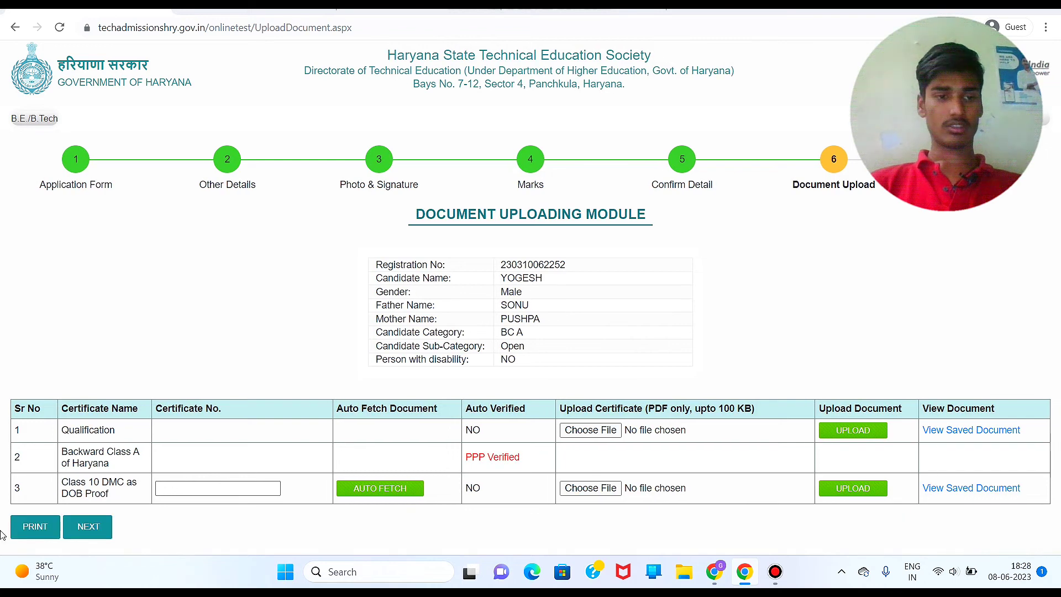
click(88, 532)
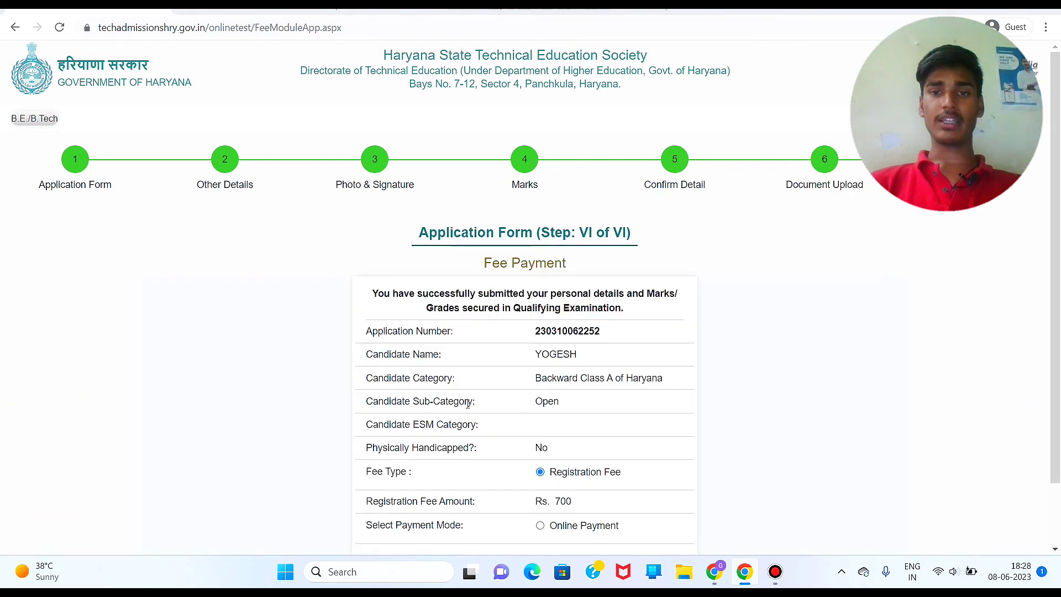
Step: Choose Online Payment, pay the Rs. 700 fee through PayU, and open a new tab
scroll(468, 404, down, 1)
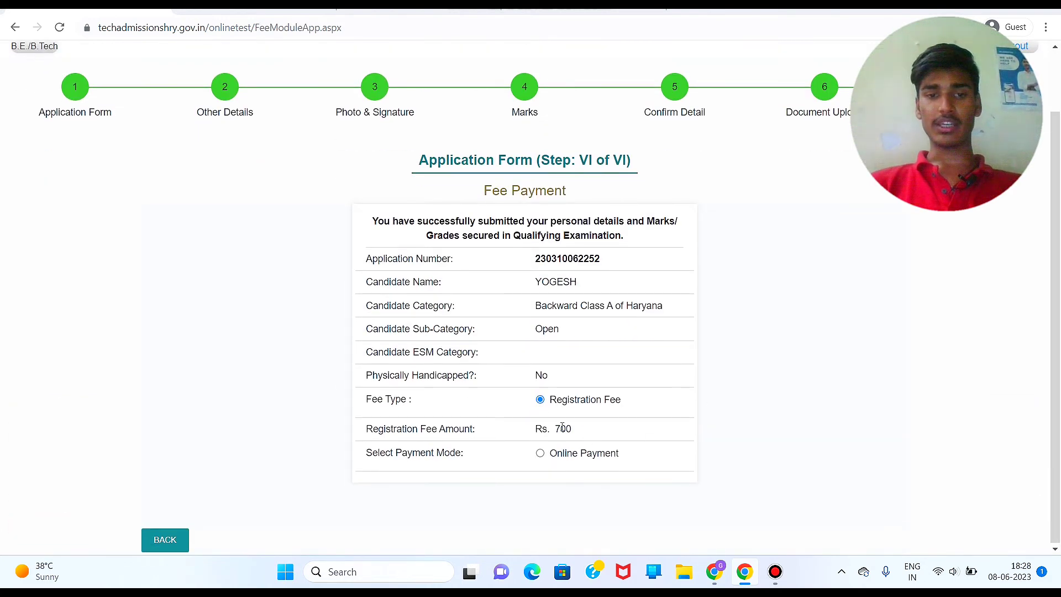
click(541, 453)
scroll(544, 455, down, 3)
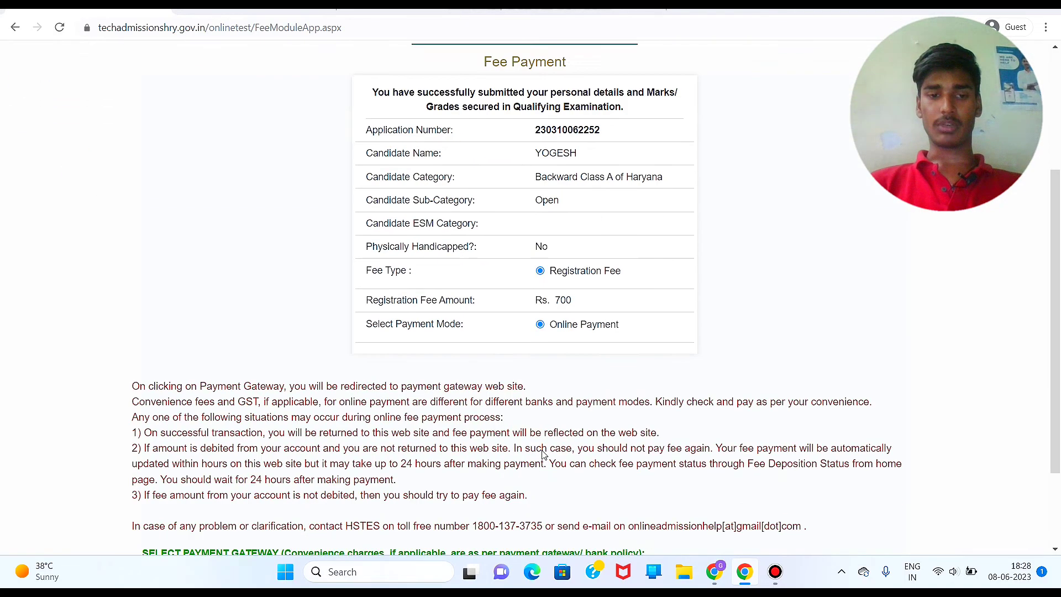
scroll(544, 454, down, 2)
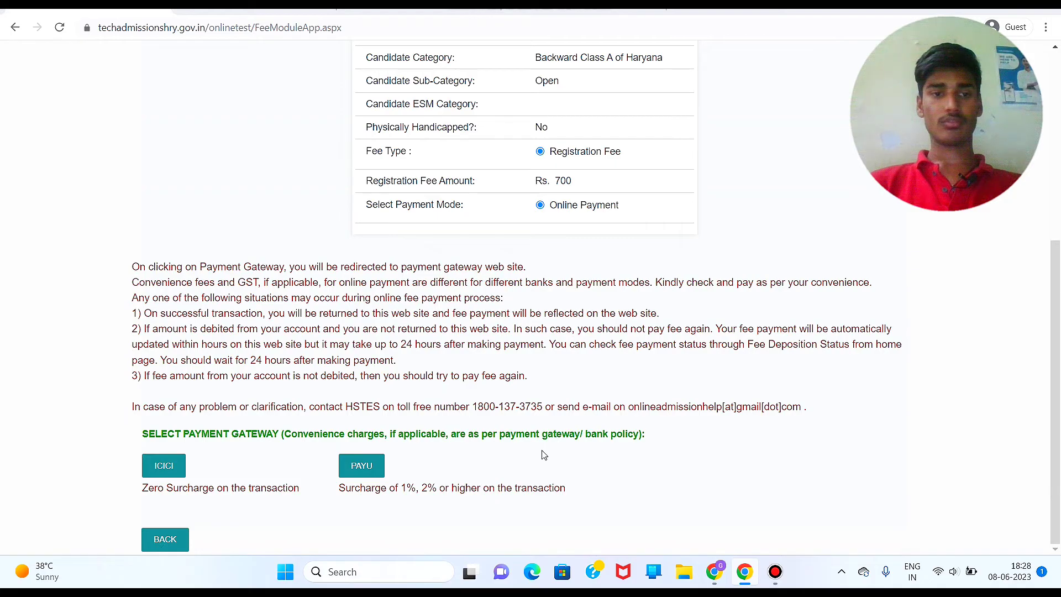
click(364, 474)
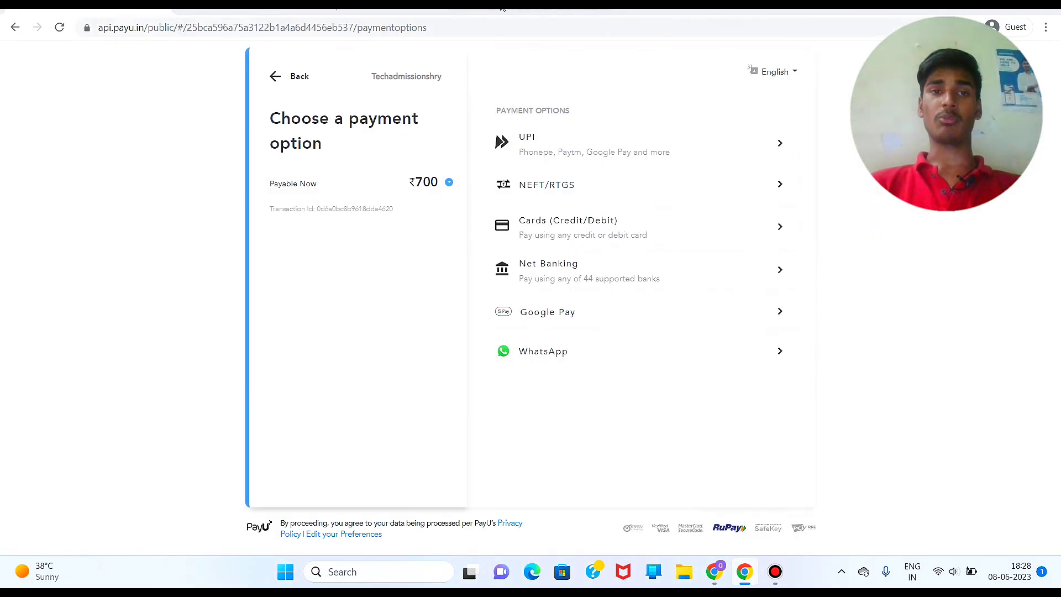
click(518, 5)
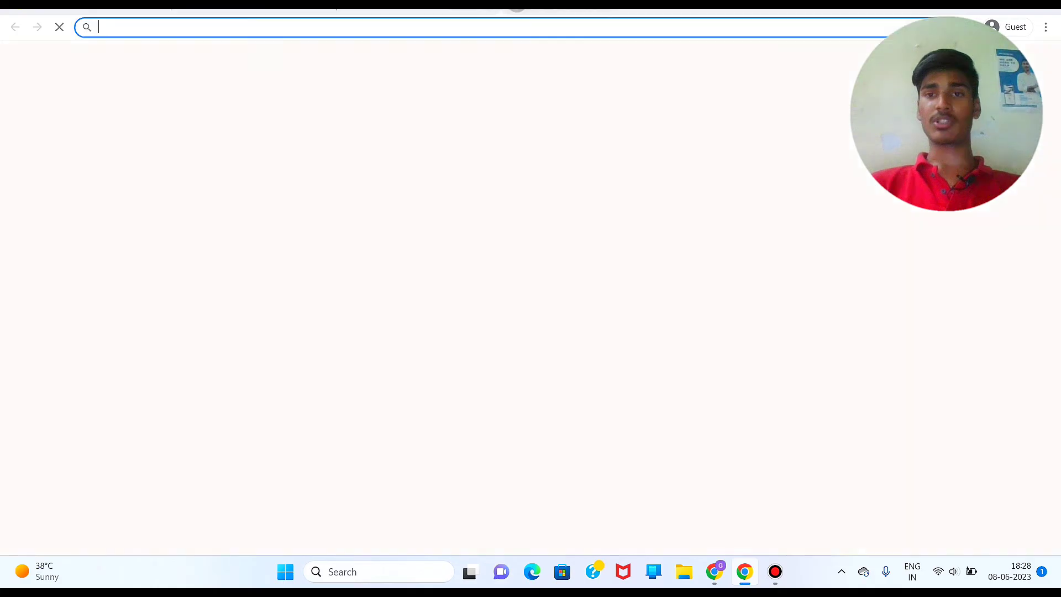
Step: Search Google for collegemitra and open the College Mitra JEE Mains counselling result
click(504, 121)
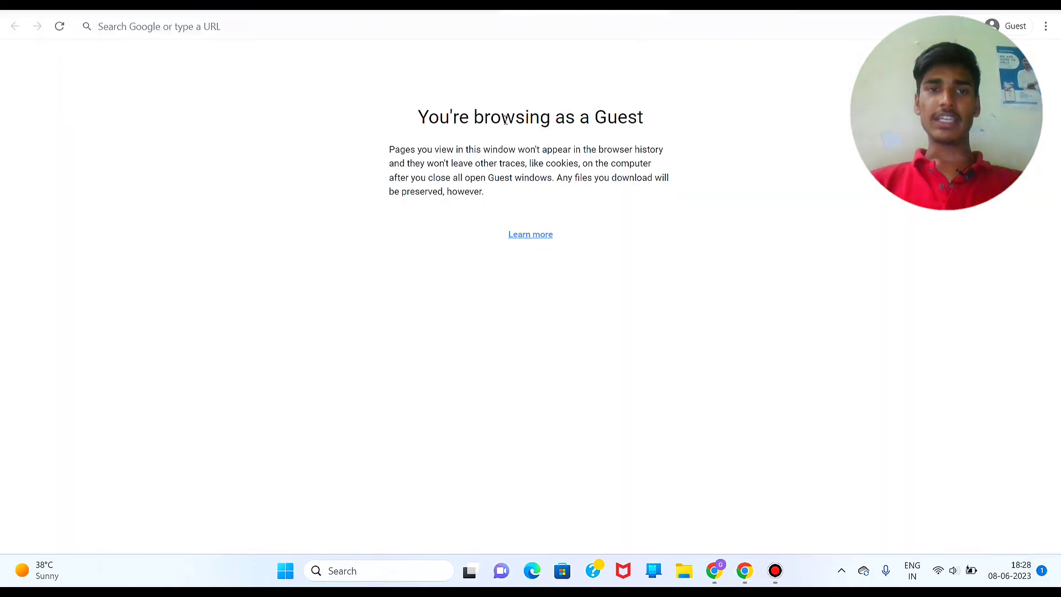
click(512, 29)
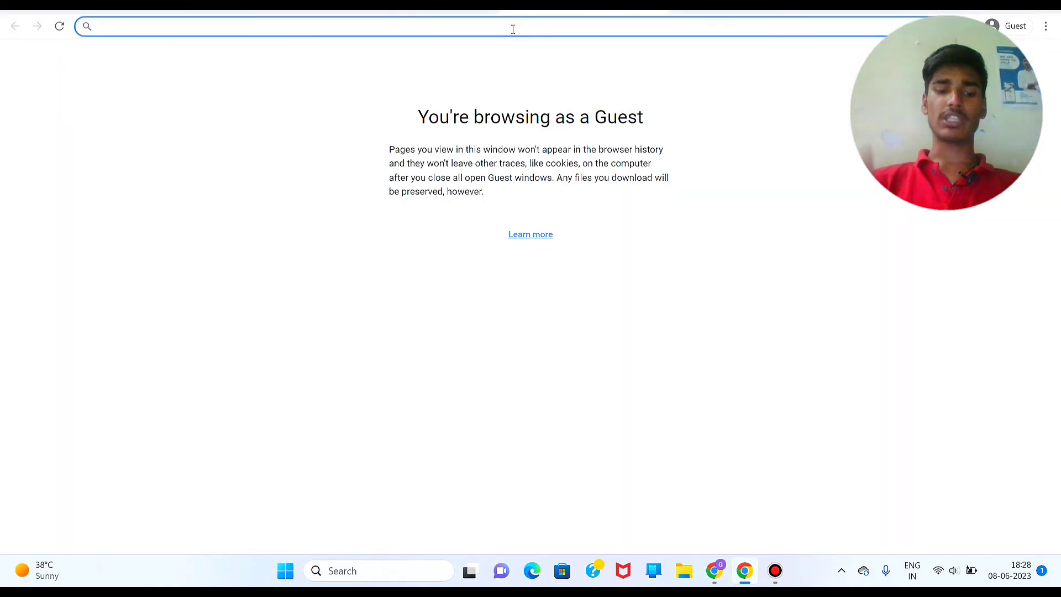
text(college)
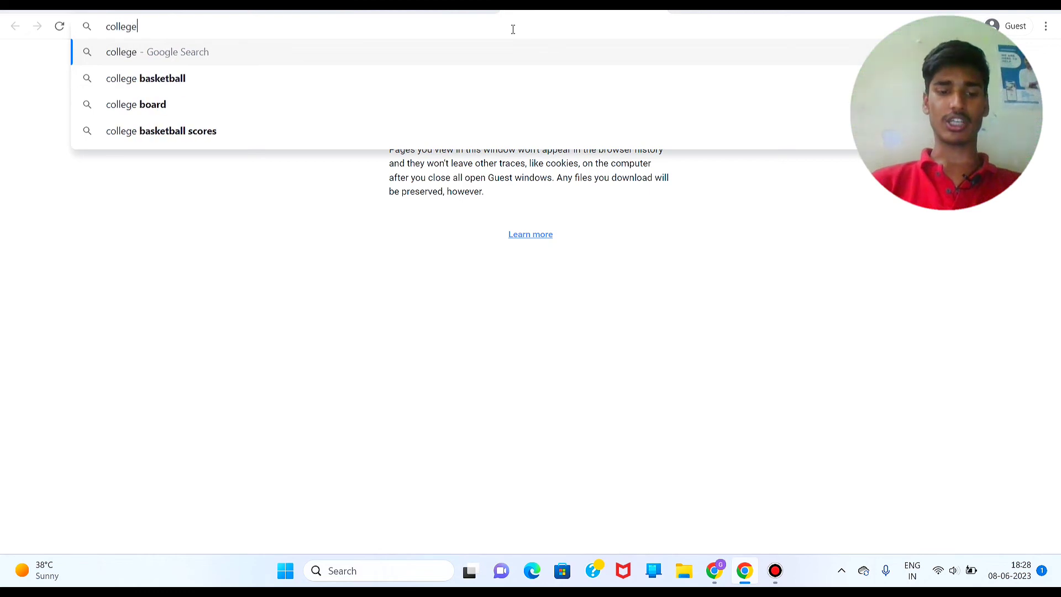
text(mitra)
key(Return)
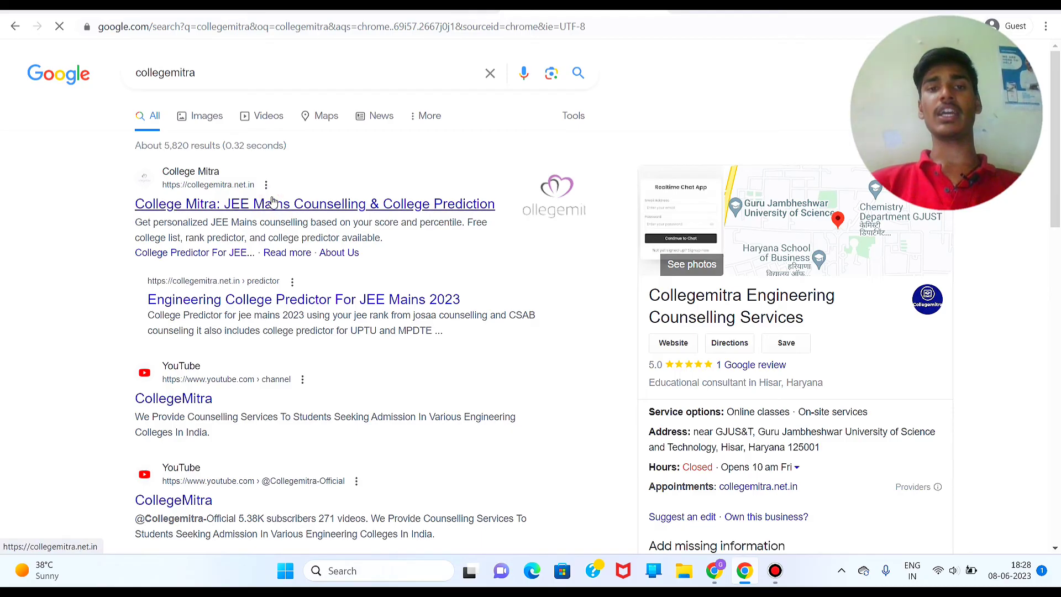
click(272, 202)
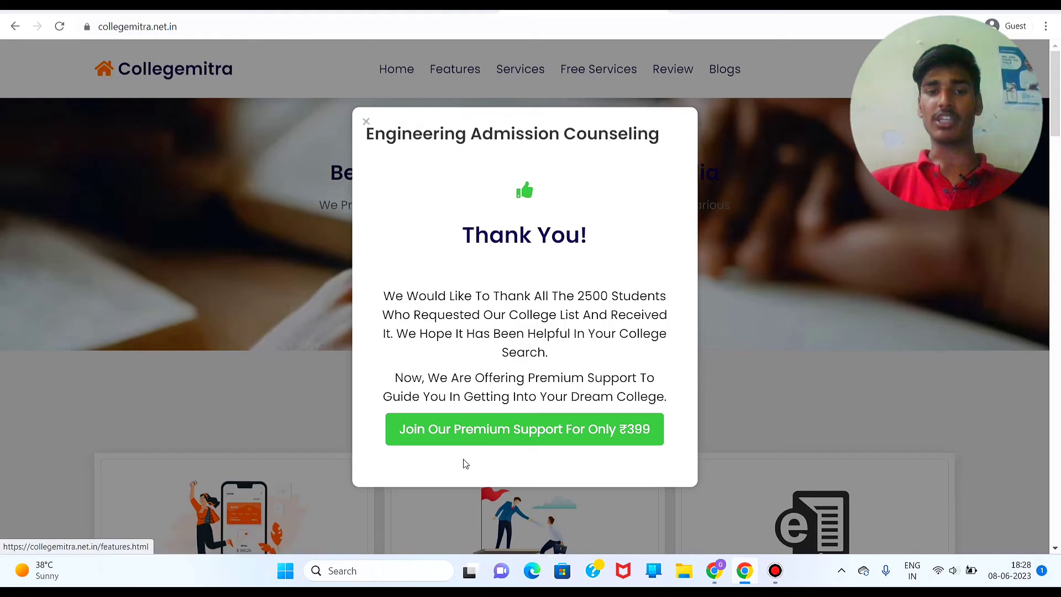
Step: Open the ₹399 Premium Support page, dismiss the ad, and review the ₹1899 package pricing
click(587, 438)
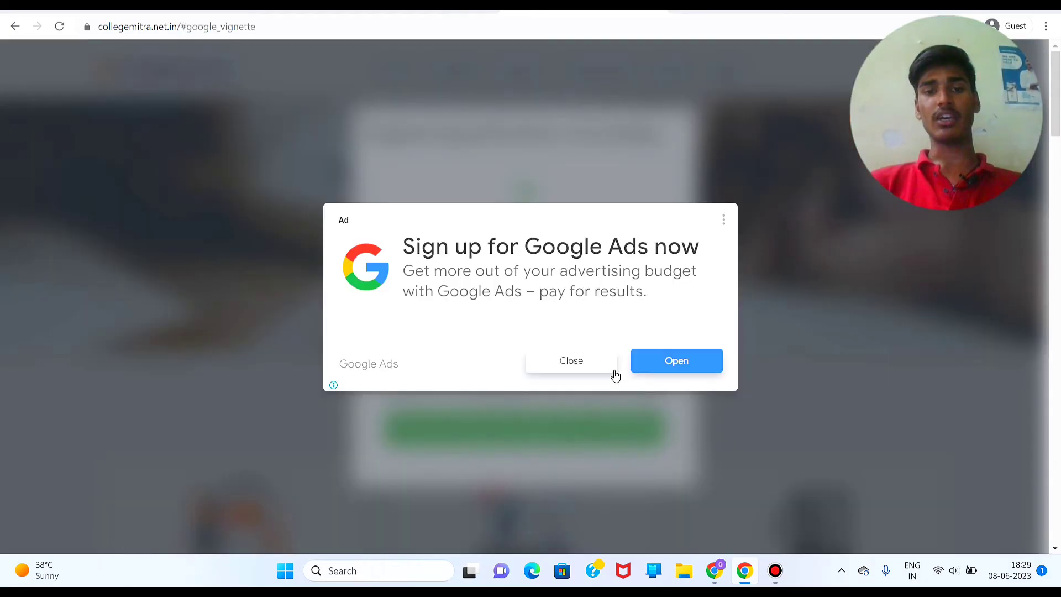
click(588, 358)
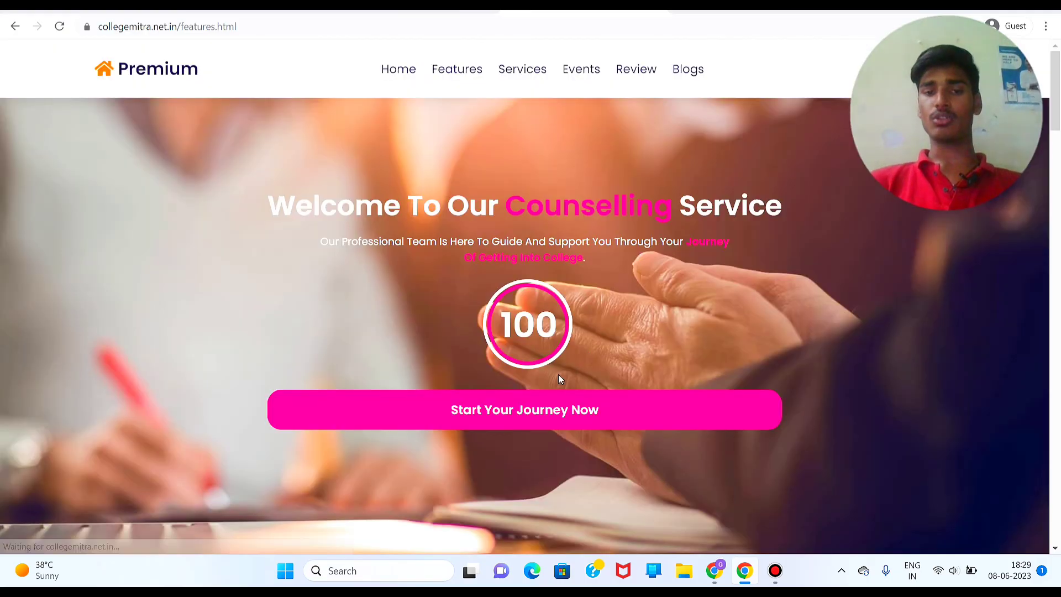
scroll(558, 376, down, 4)
scroll(559, 379, down, 6)
scroll(560, 379, up, 4)
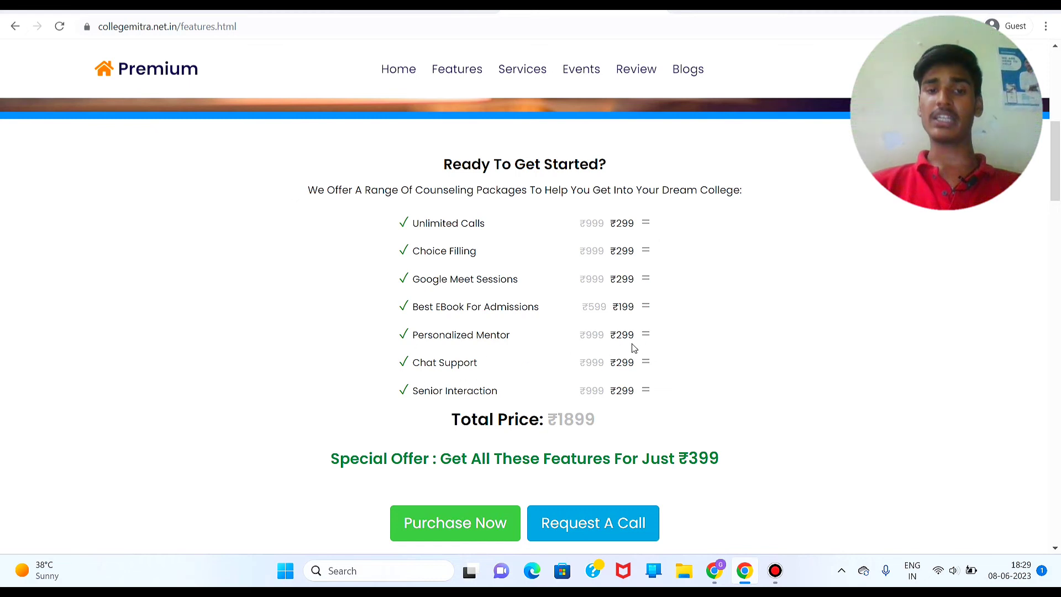
scroll(390, 441, down, 1)
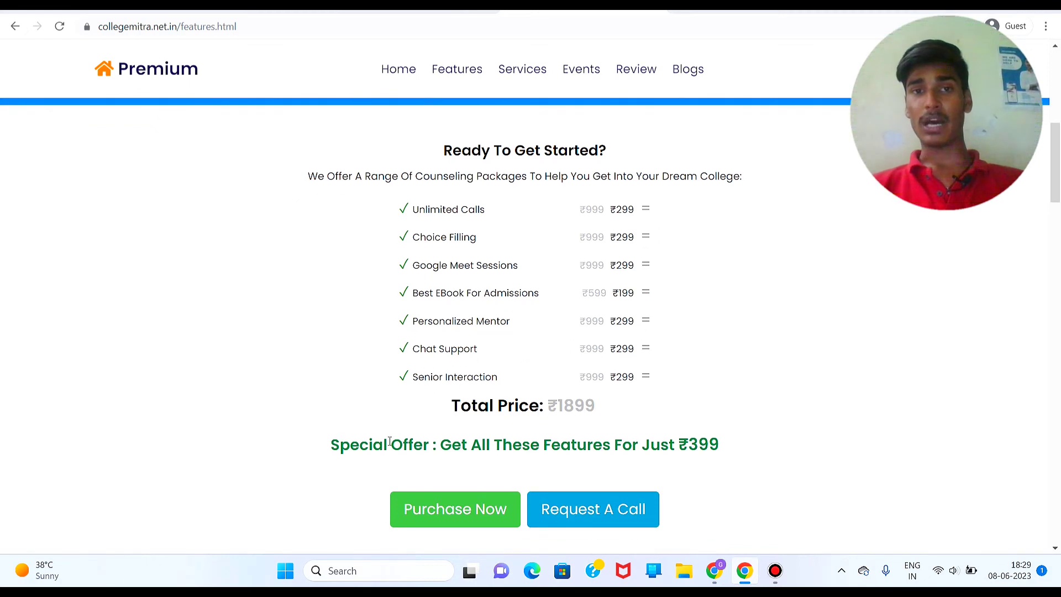
scroll(596, 268, up, 2)
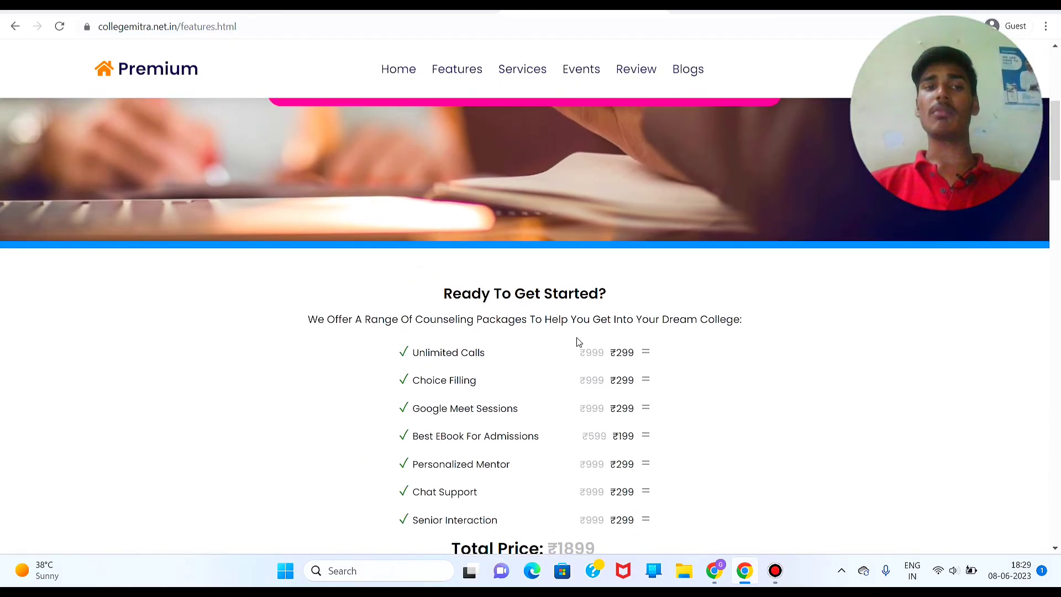
scroll(578, 341, down, 4)
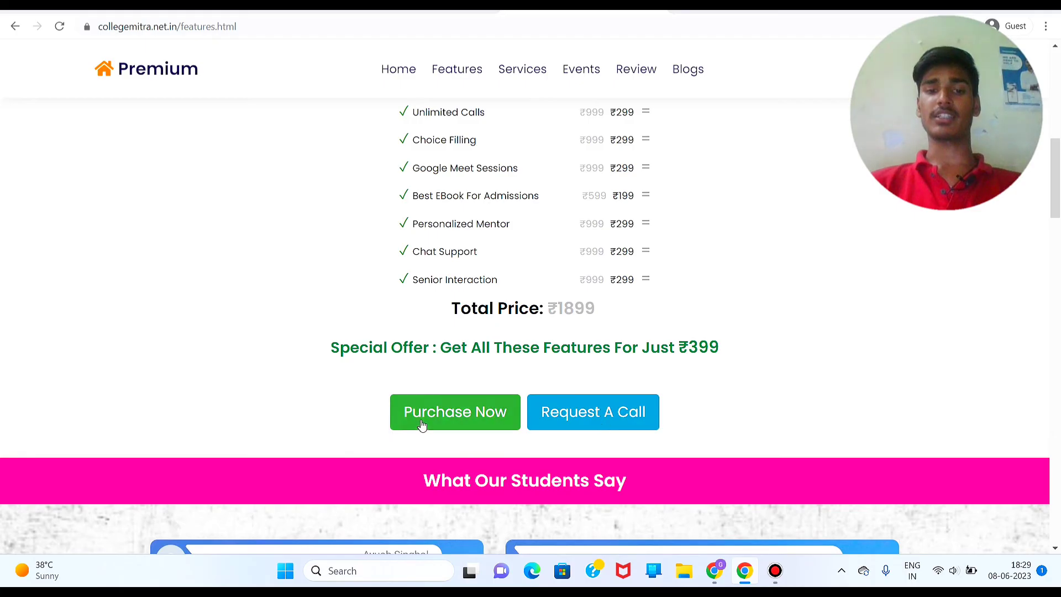
Step: Start the ₹399 Premium purchase and enter the applicant's full name, e-mail, contact number and password
click(422, 424)
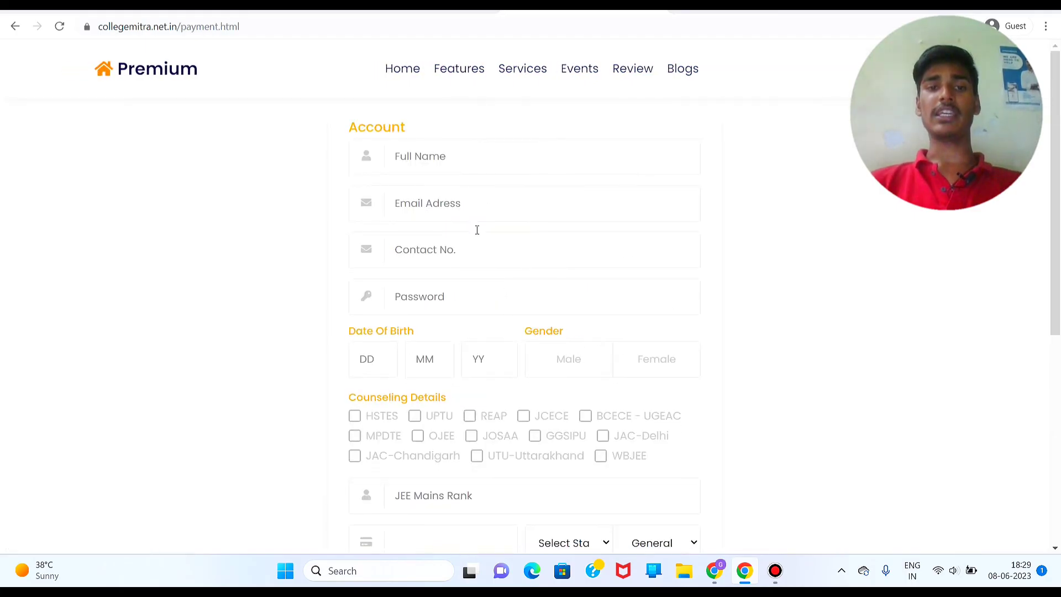
click(473, 153)
text(A)
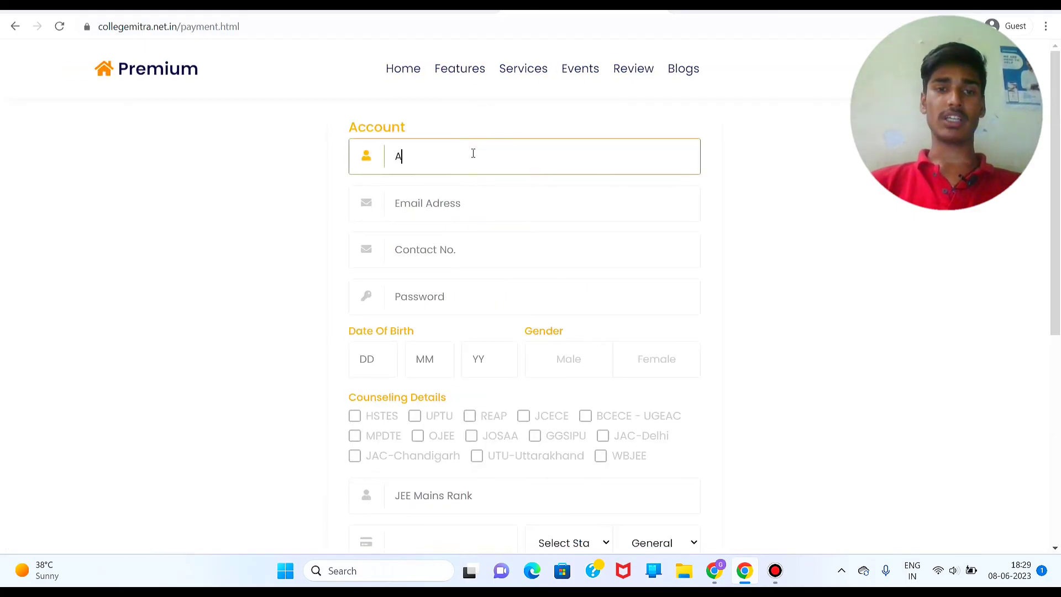
text(aditya)
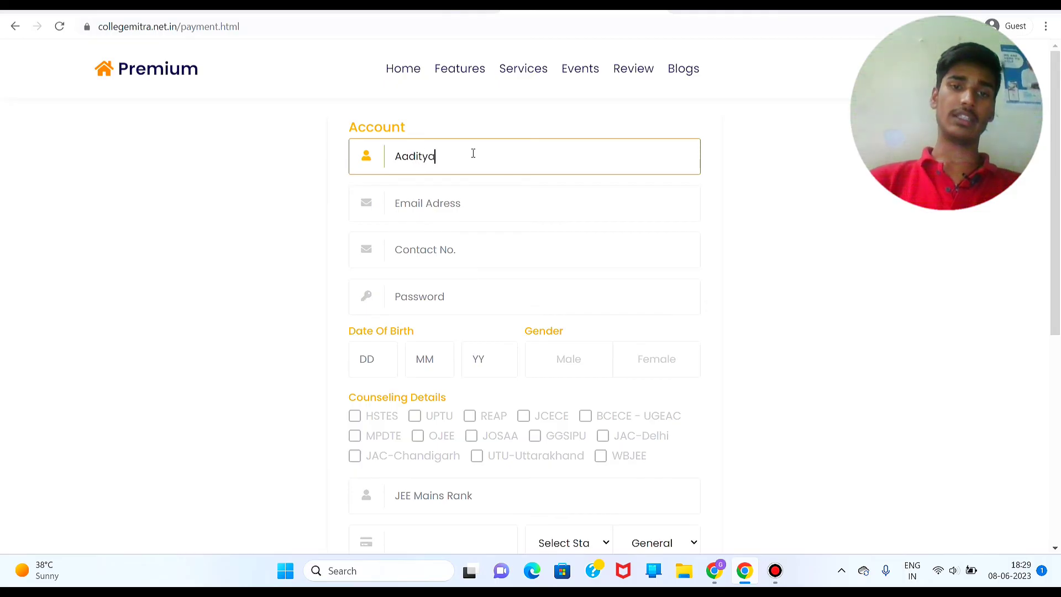
click(446, 221)
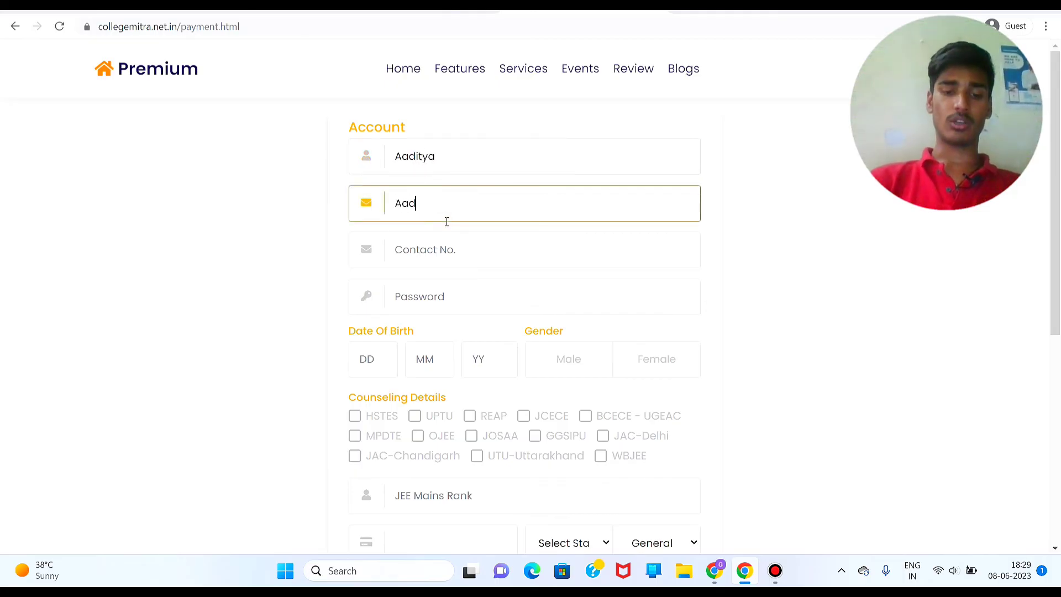
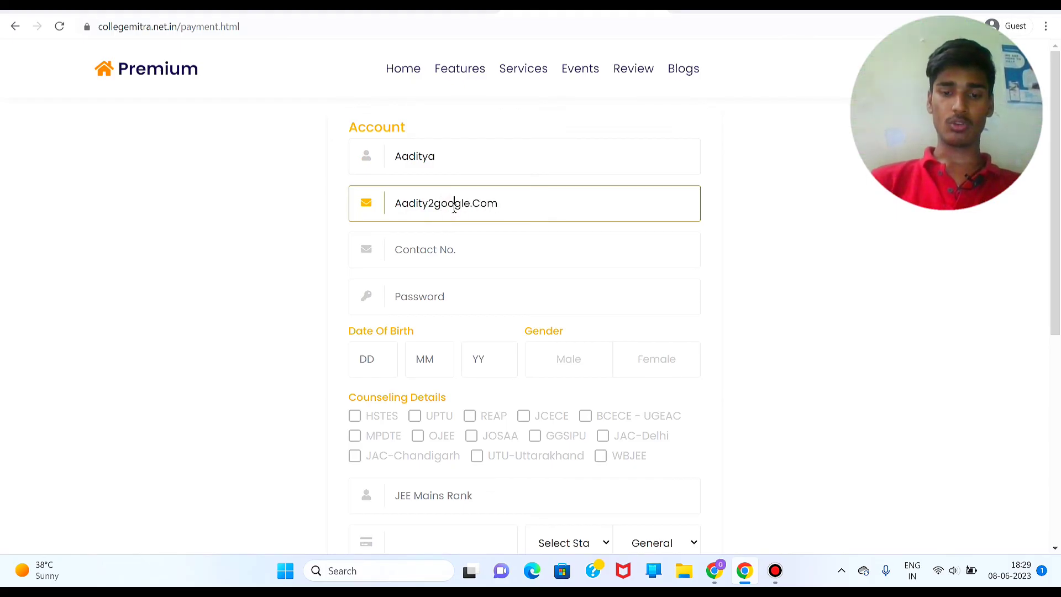
click(452, 247)
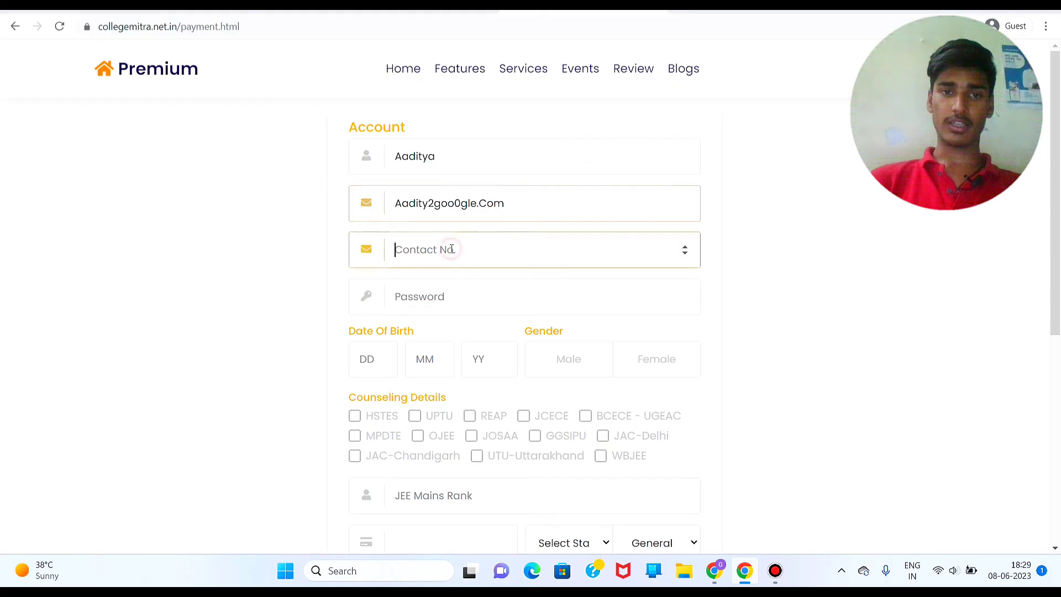
text(11111111117)
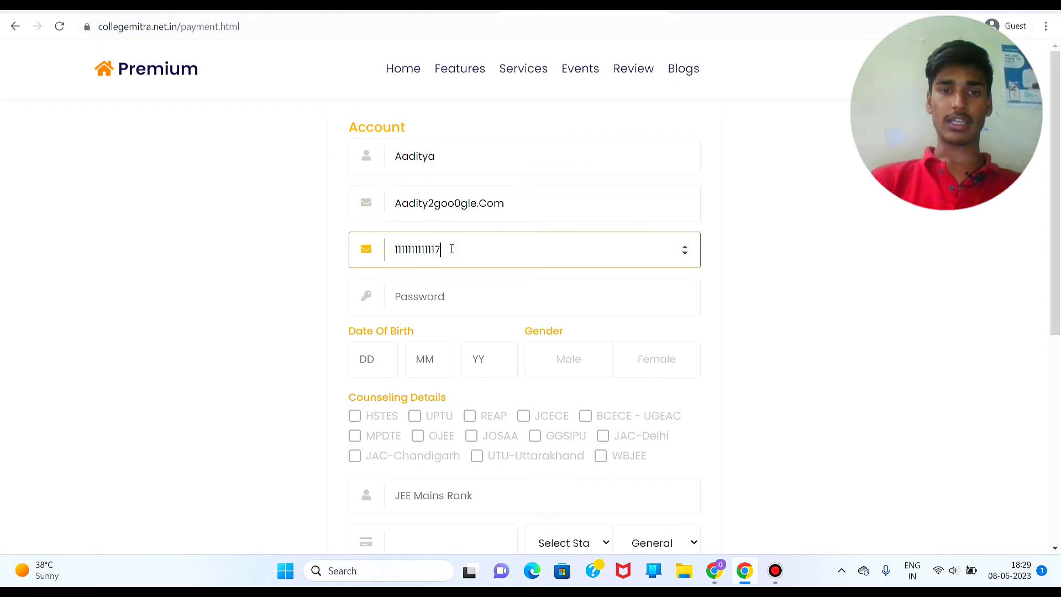
click(430, 305)
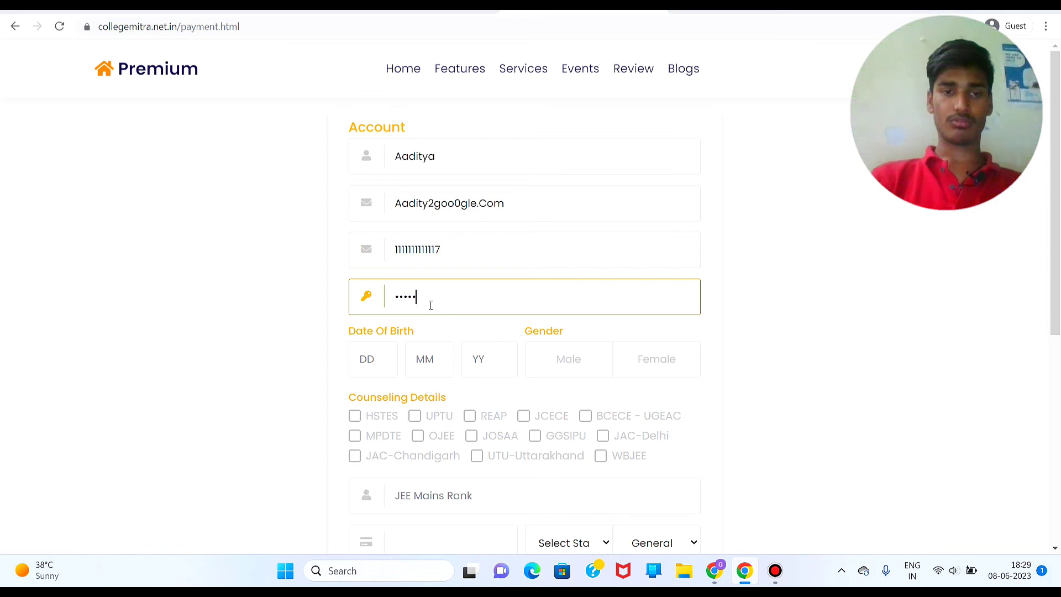
scroll(391, 360, down, 2)
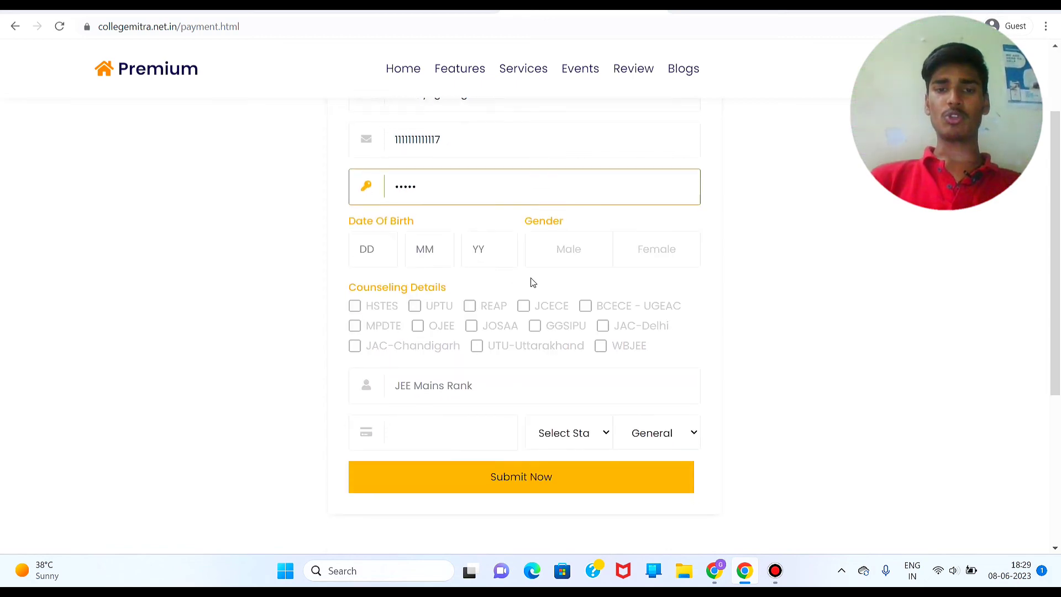
Step: Set the gender to Male and enter JEE Mains rank 12111
click(577, 235)
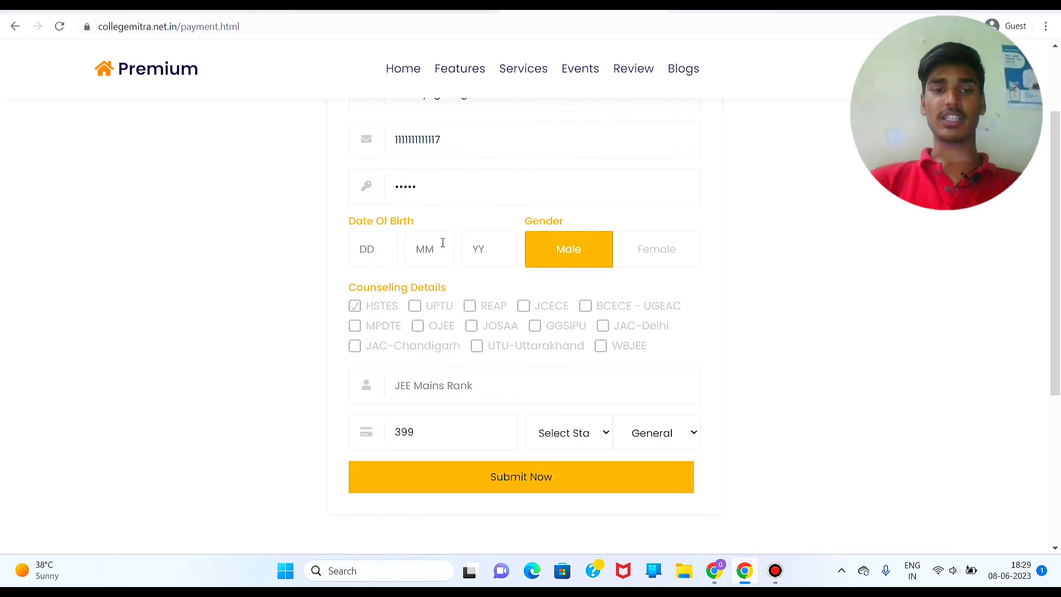
scroll(483, 218, up, 2)
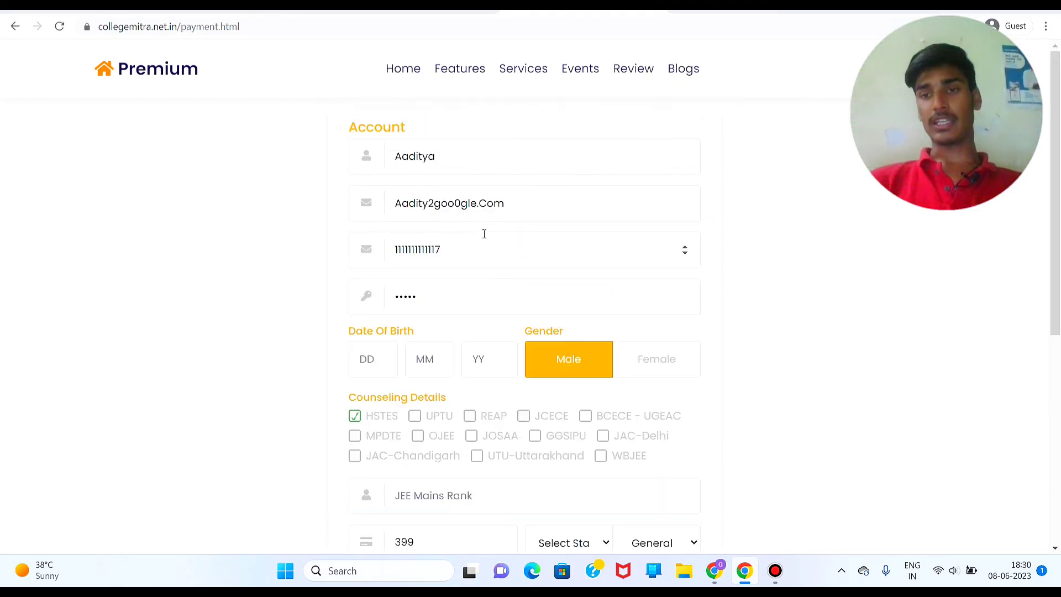
scroll(485, 234, down, 2)
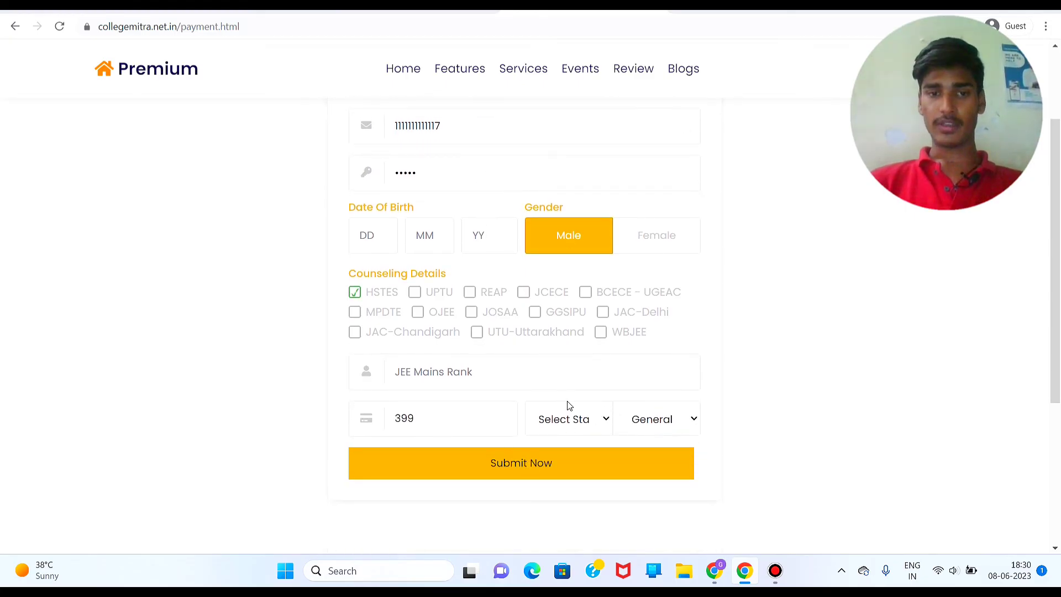
click(520, 374)
text(1211)
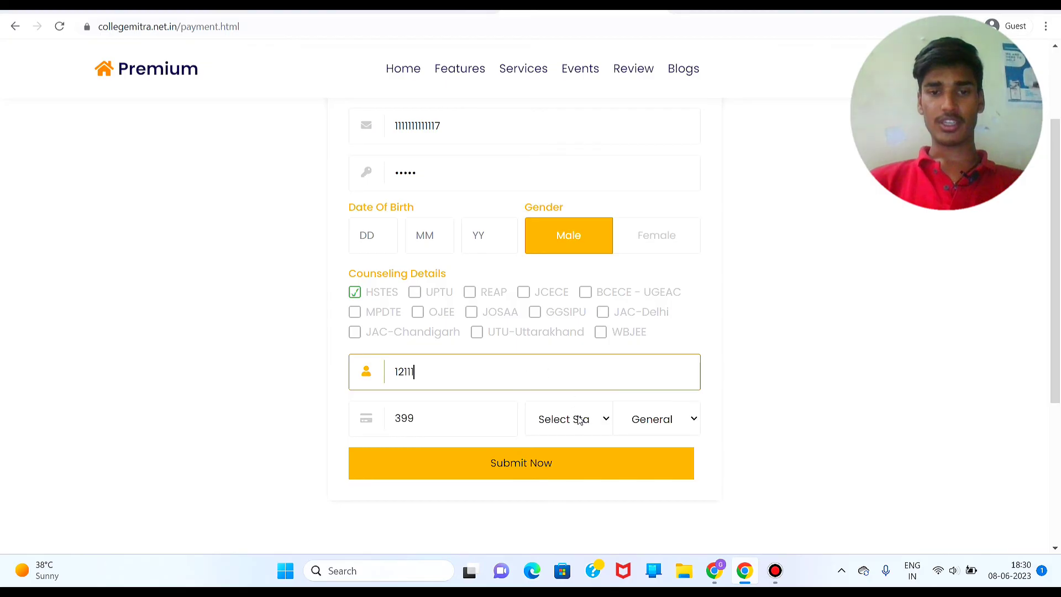
Step: Choose Bihar as the state and keep General as the category
click(579, 420)
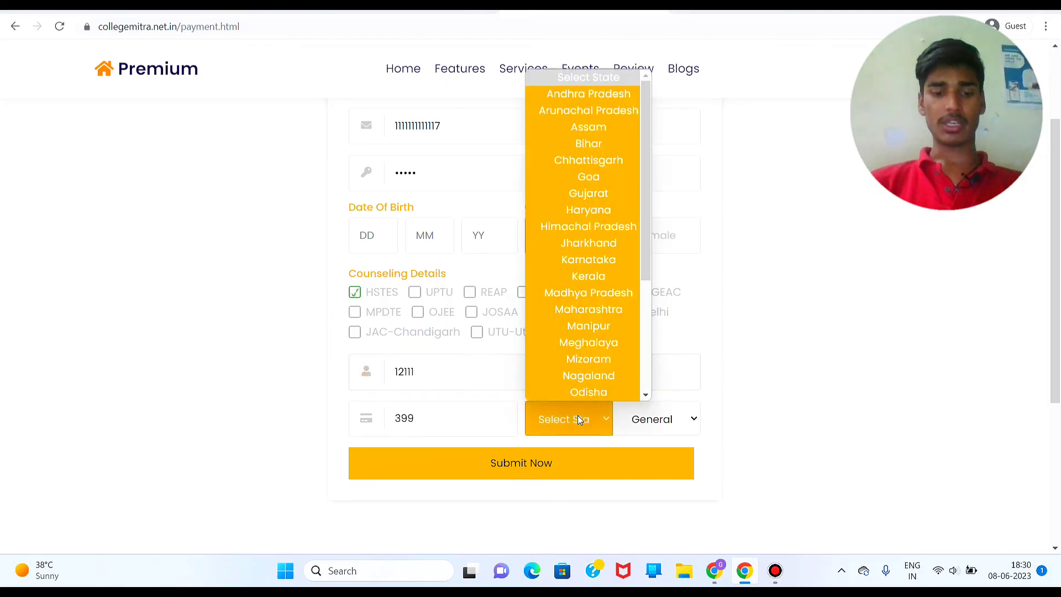
key(b)
key(Return)
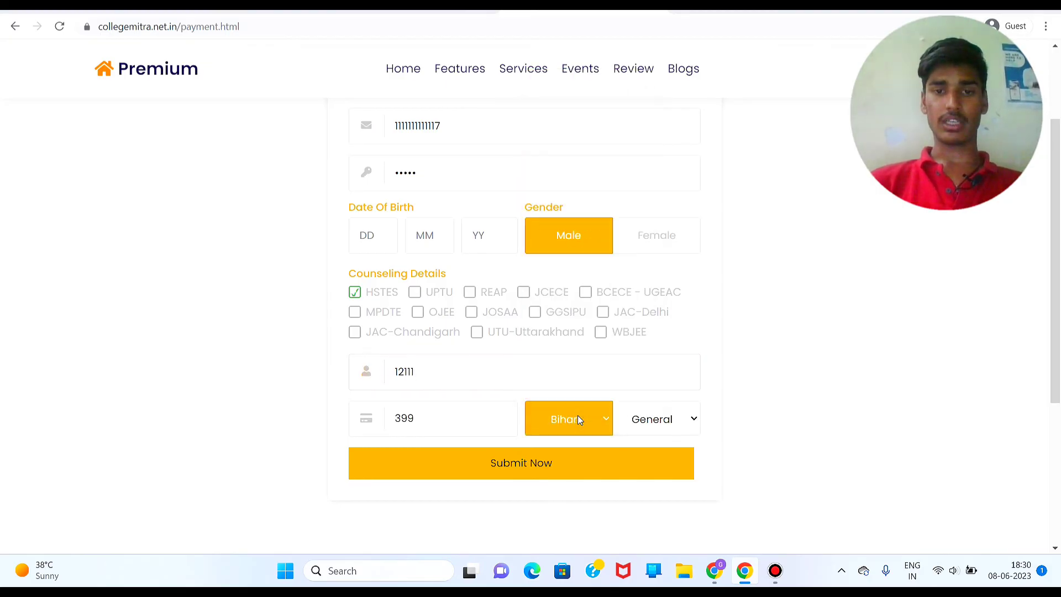
click(679, 422)
click(678, 420)
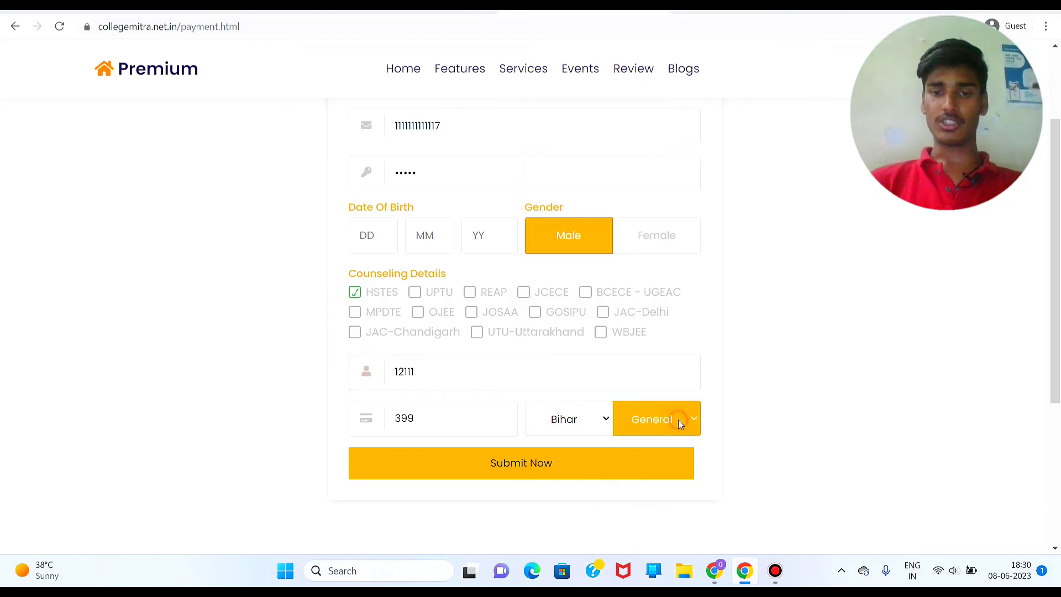
Step: Submit the form, then add the missing '@' to the e-mail address
click(541, 468)
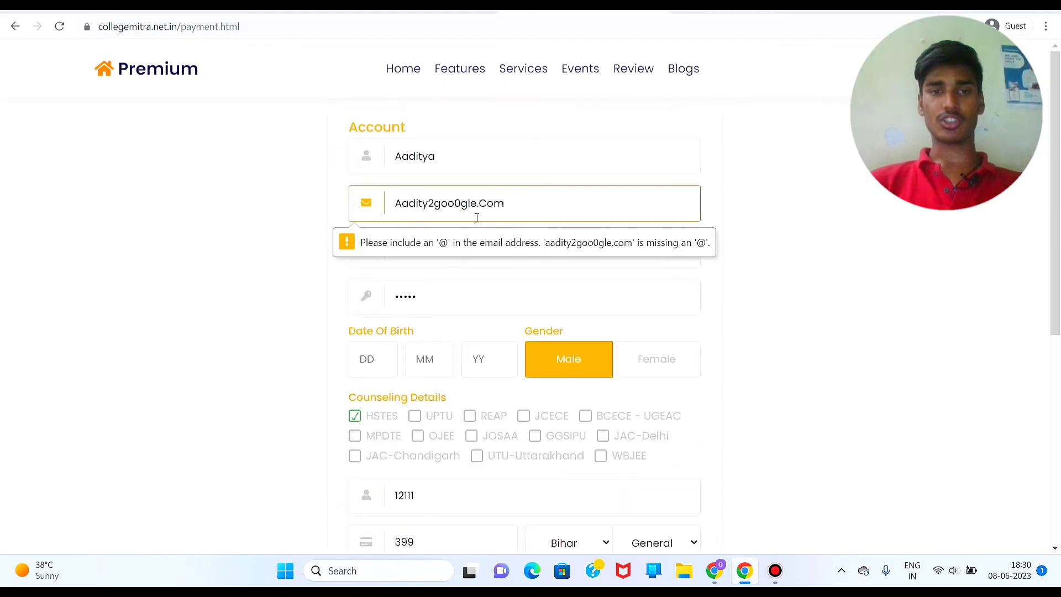
click(478, 218)
key(Left)
key(Left)
key(Left)
key(Left)
key(BackSpace)
text(o)
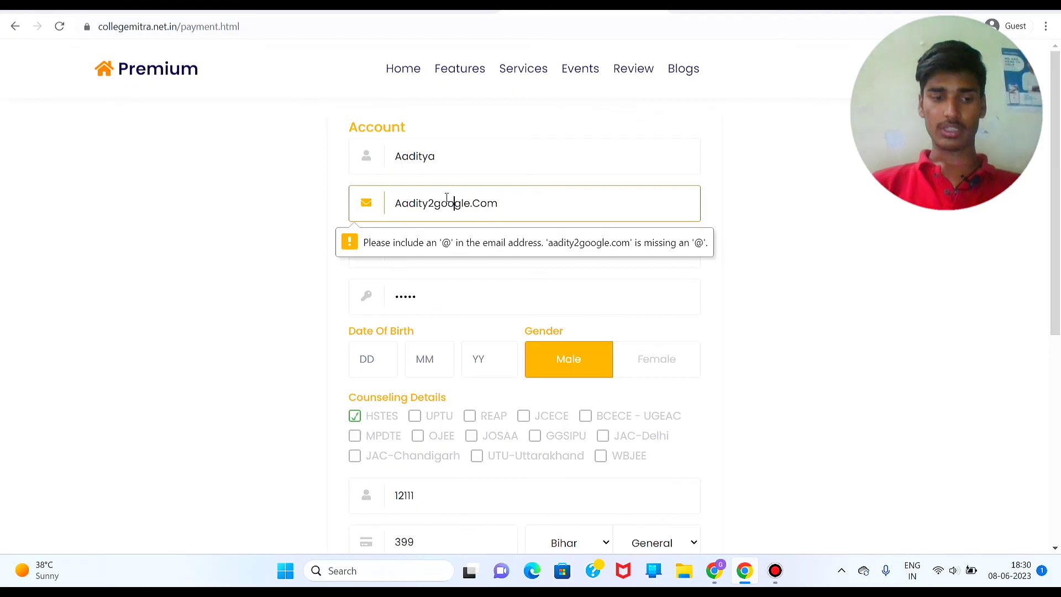
text(@G)
scroll(560, 258, down, 6)
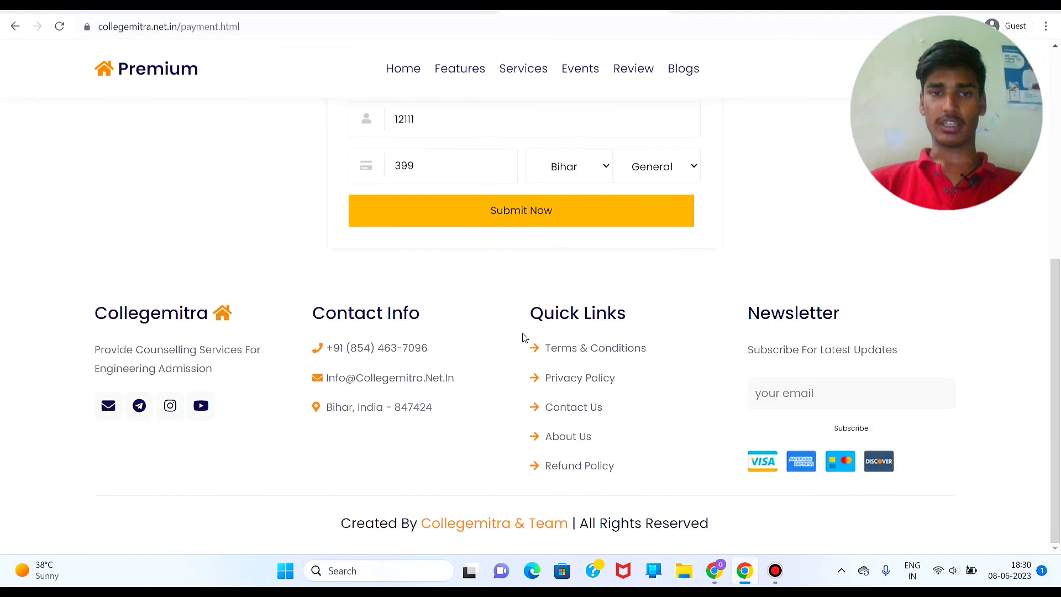
Step: Submit the corrected premium form and start the ₹399 payment, choosing UPI
click(561, 208)
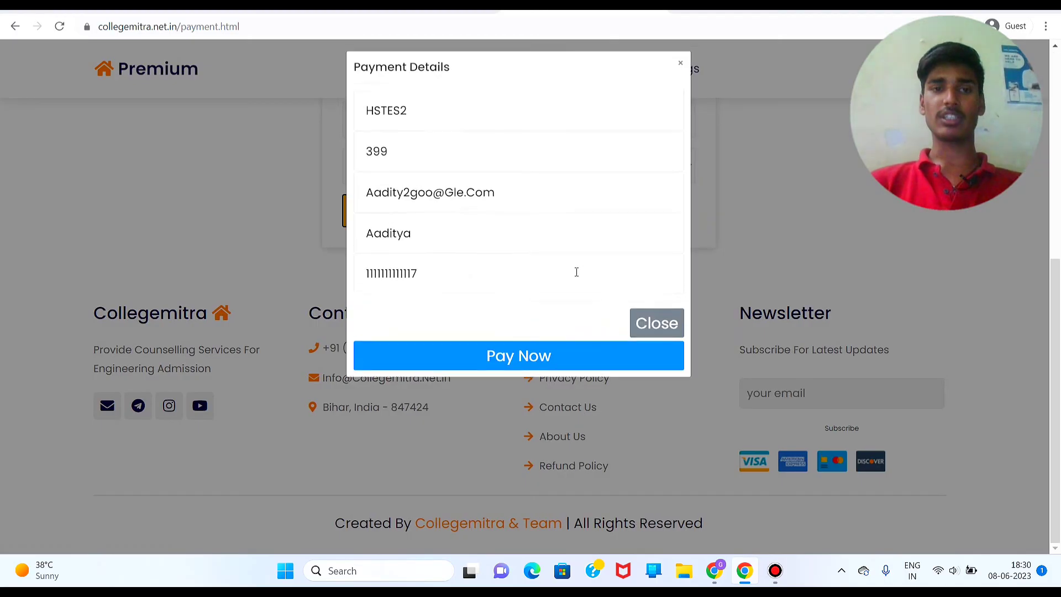
click(486, 355)
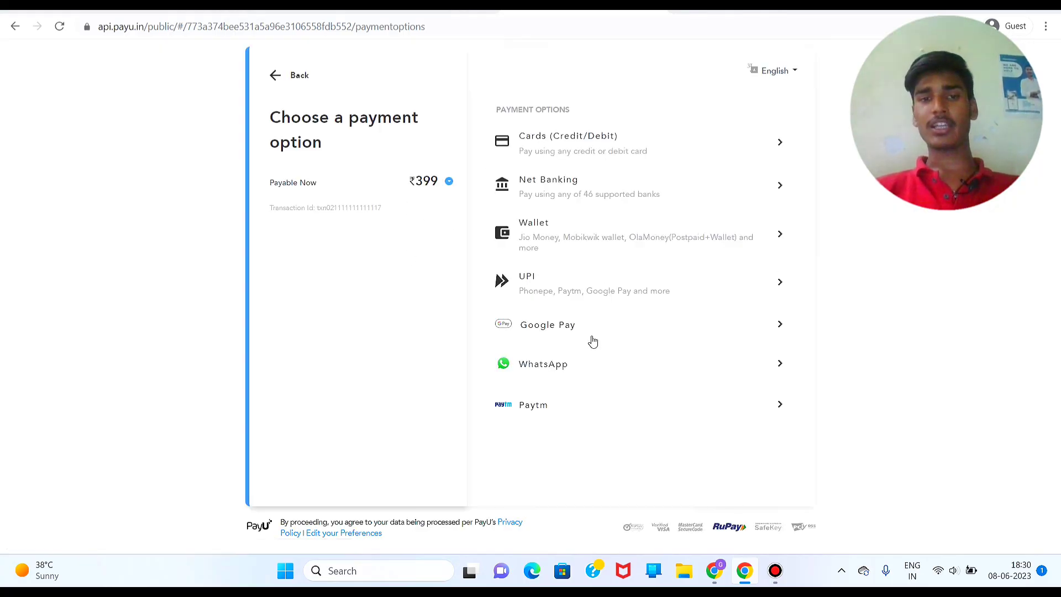
click(641, 285)
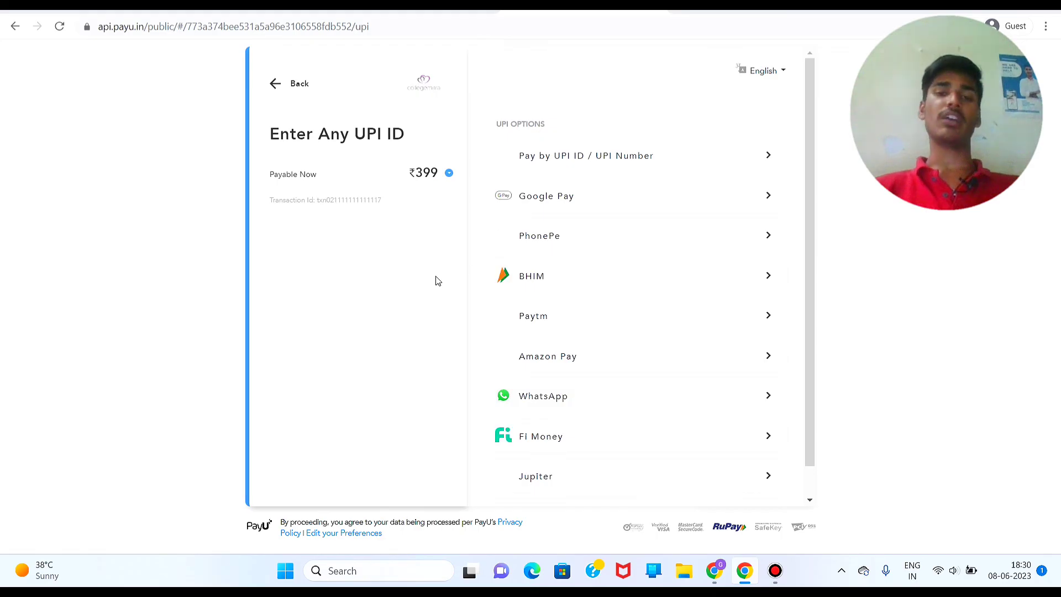
Step: Back out of the PayU payment and confirm YES, CANCEL to cancel the transaction
click(279, 93)
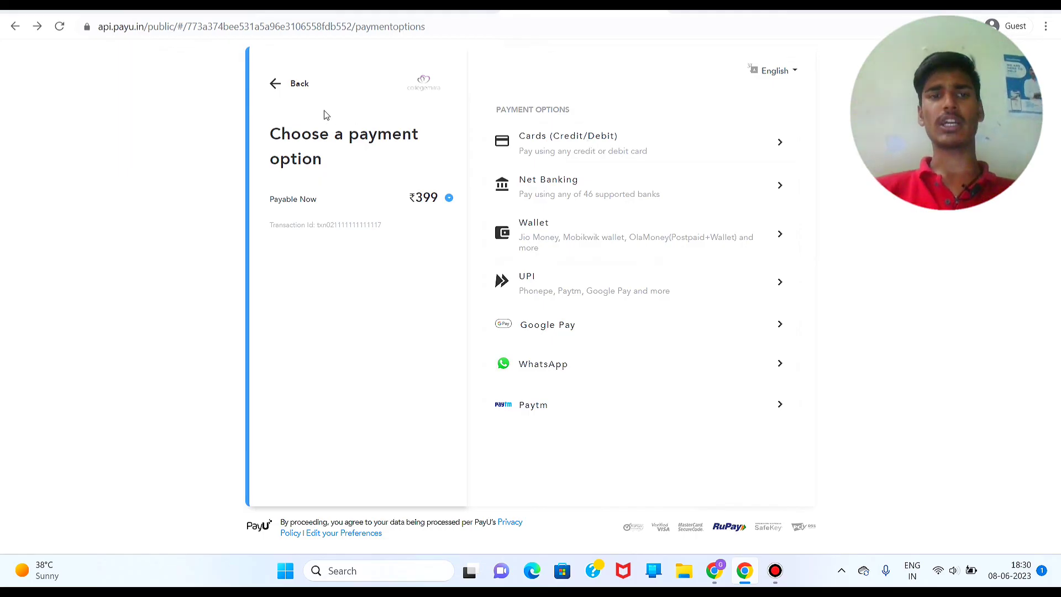
click(280, 91)
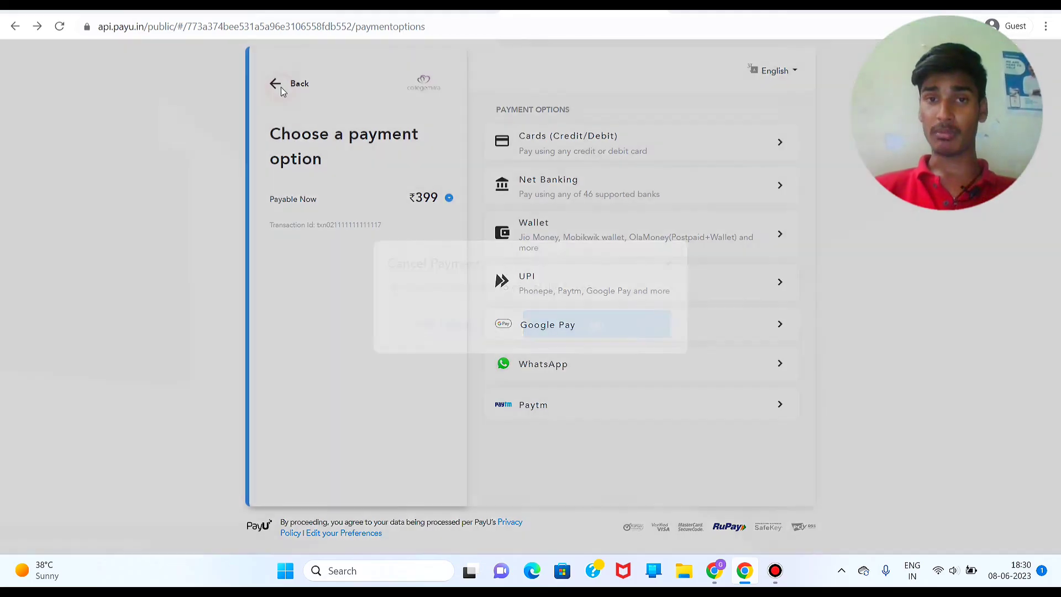
click(454, 326)
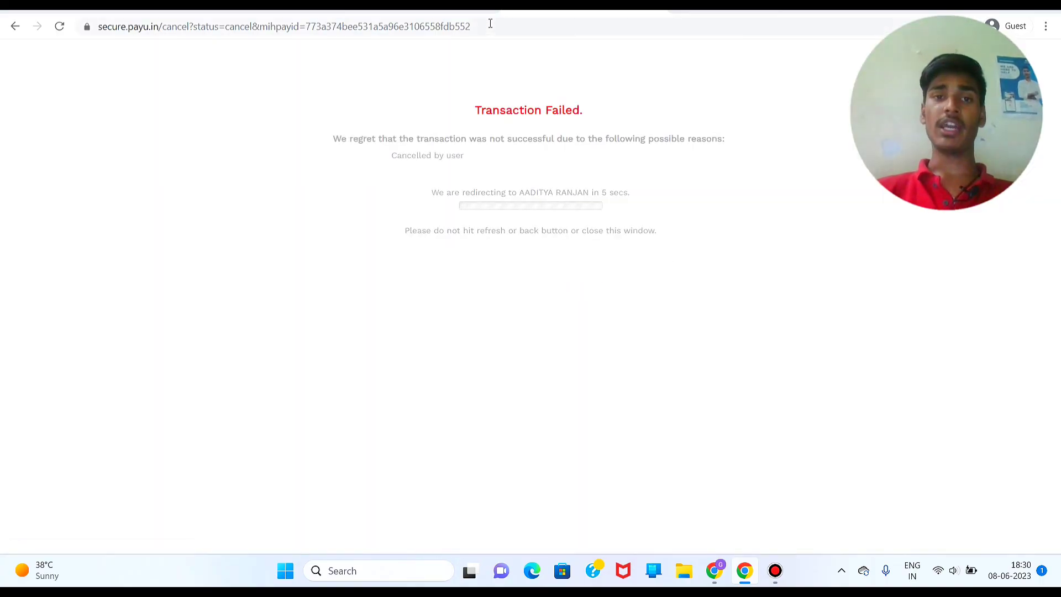
Step: Clear the payment page address, then reload the premium form page and dismiss the resubmission prompt
click(493, 27)
click(490, 25)
key(BackSpace)
key(BackSpace)
key(BackSpace)
key(BackSpace)
key(BackSpace)
key(BackSpace)
key(BackSpace)
key(BackSpace)
key(BackSpace)
key(BackSpace)
key(BackSpace)
key(BackSpace)
key(BackSpace)
key(BackSpace)
key(BackSpace)
key(BackSpace)
key(BackSpace)
key(BackSpace)
key(BackSpace)
key(BackSpace)
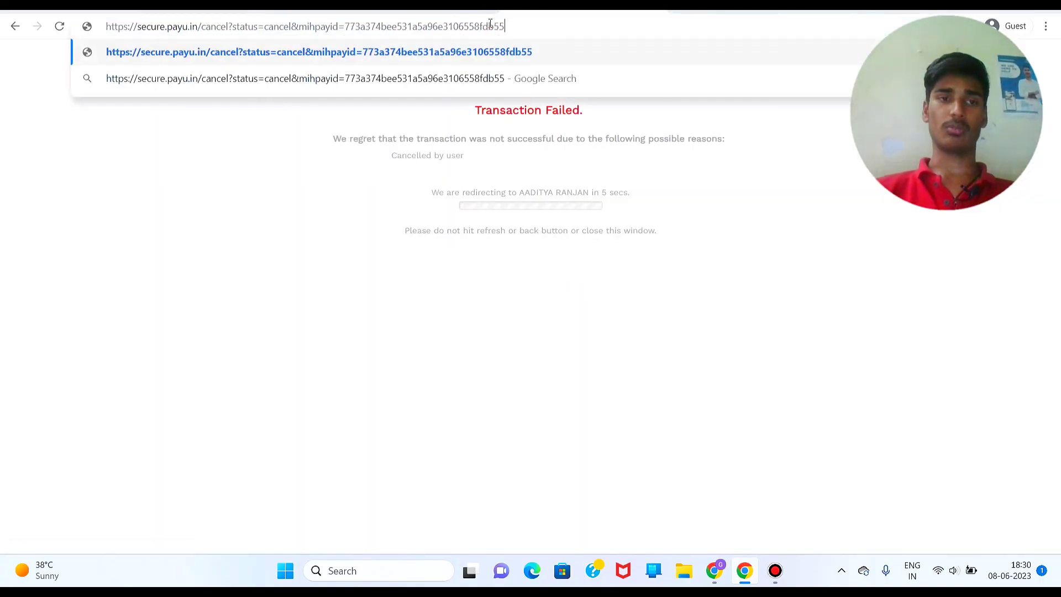
key(ctrl+a)
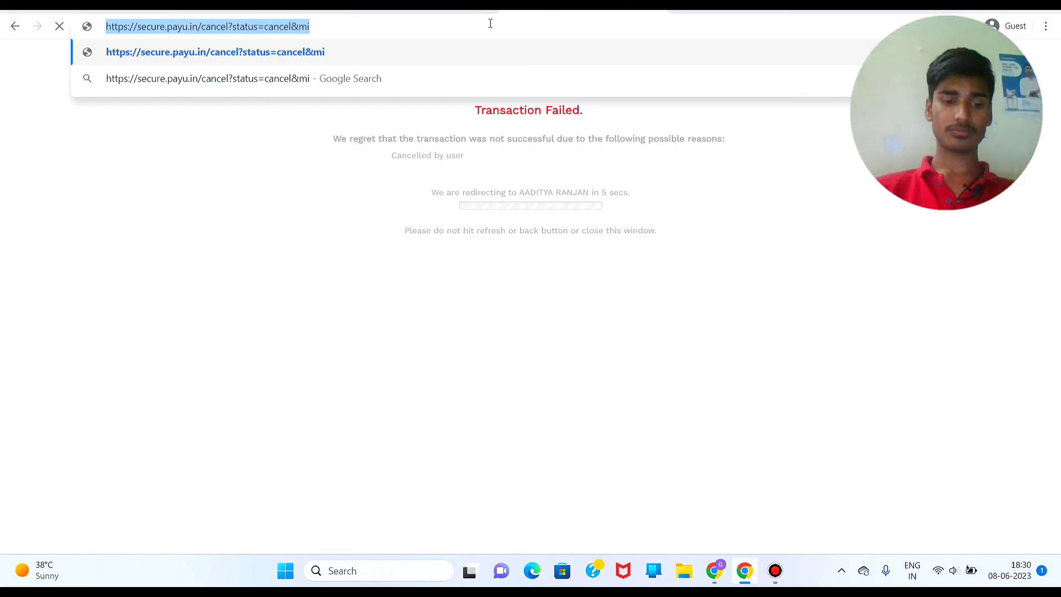
text(collegemitra.)
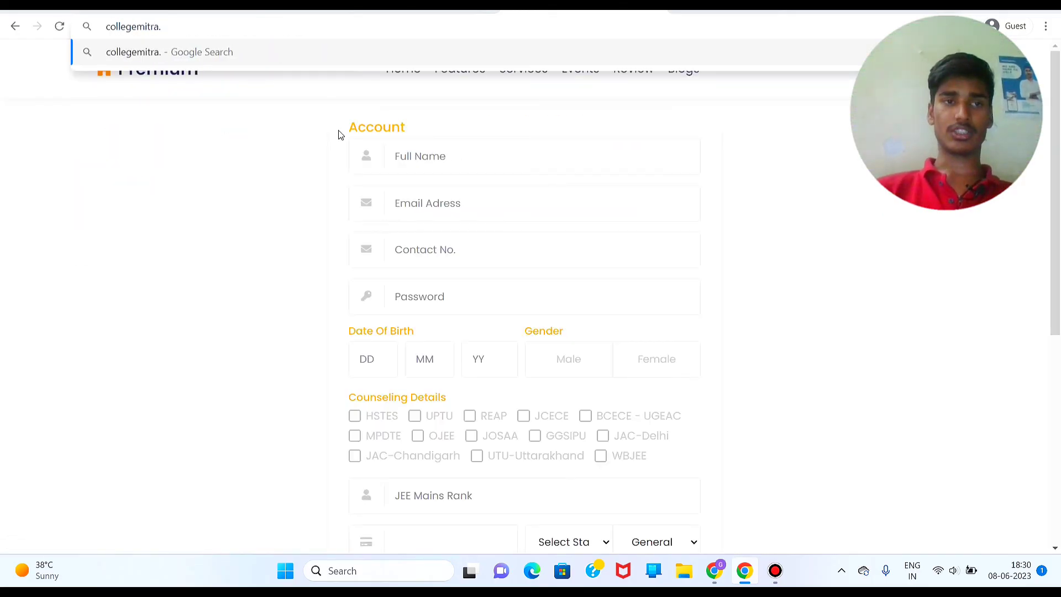
click(339, 134)
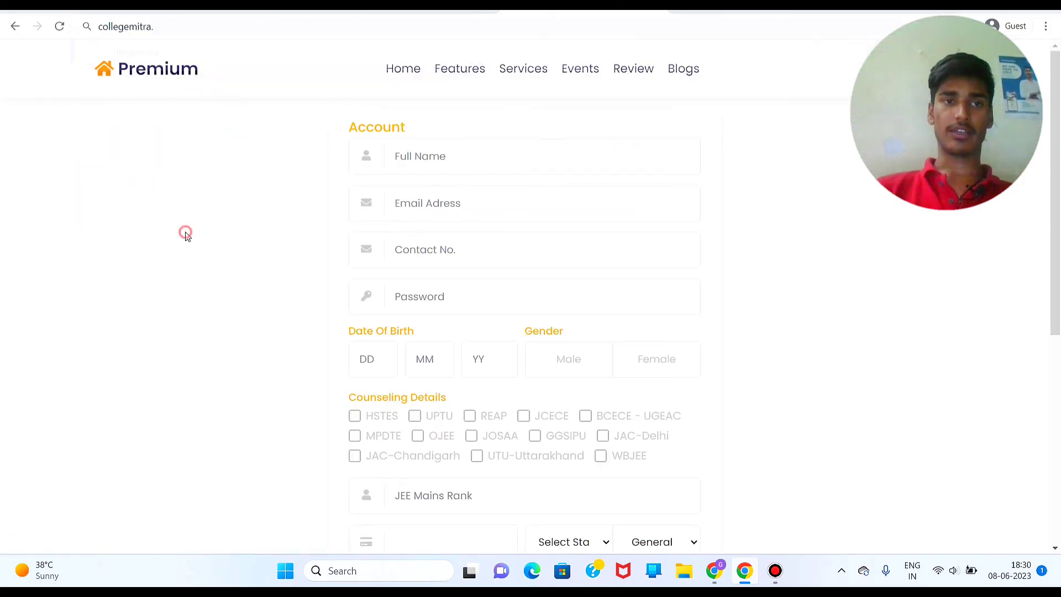
click(245, 22)
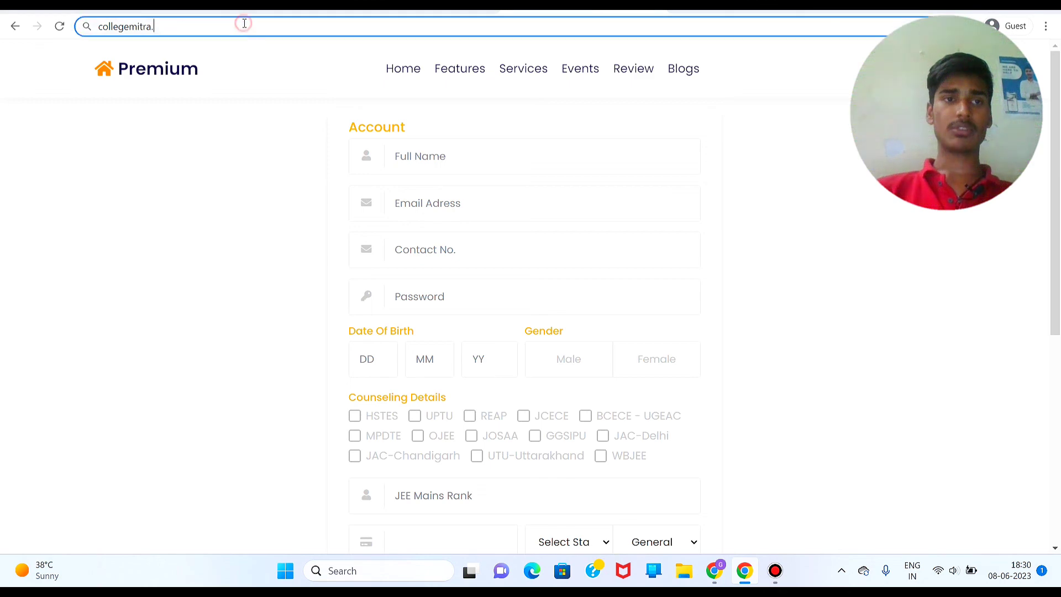
click(60, 26)
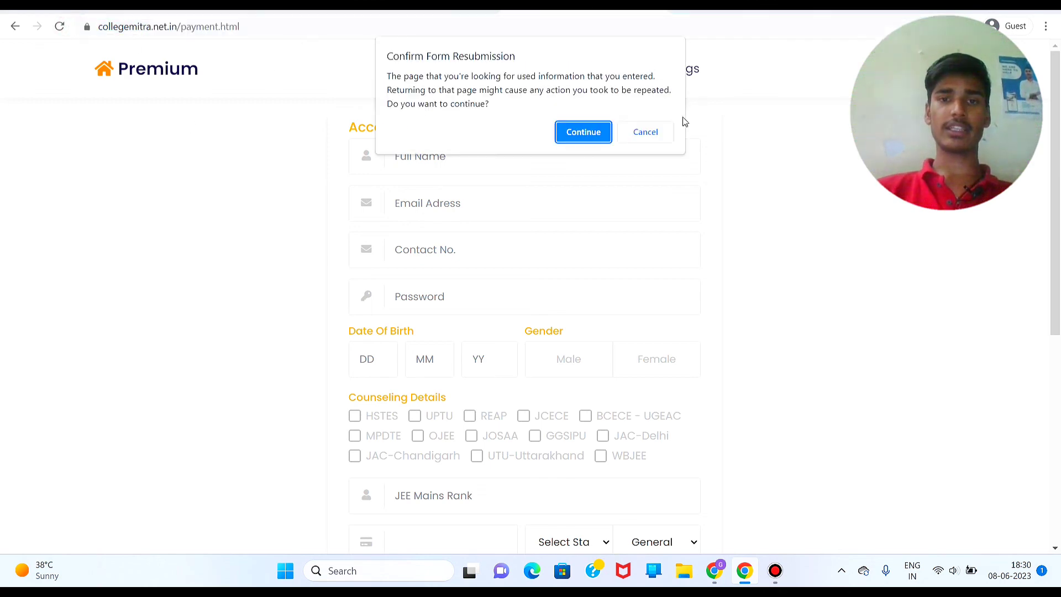
click(647, 133)
Step: Go to collegemitra.net.in/collegemitra to load the Premium Panel page
click(372, 25)
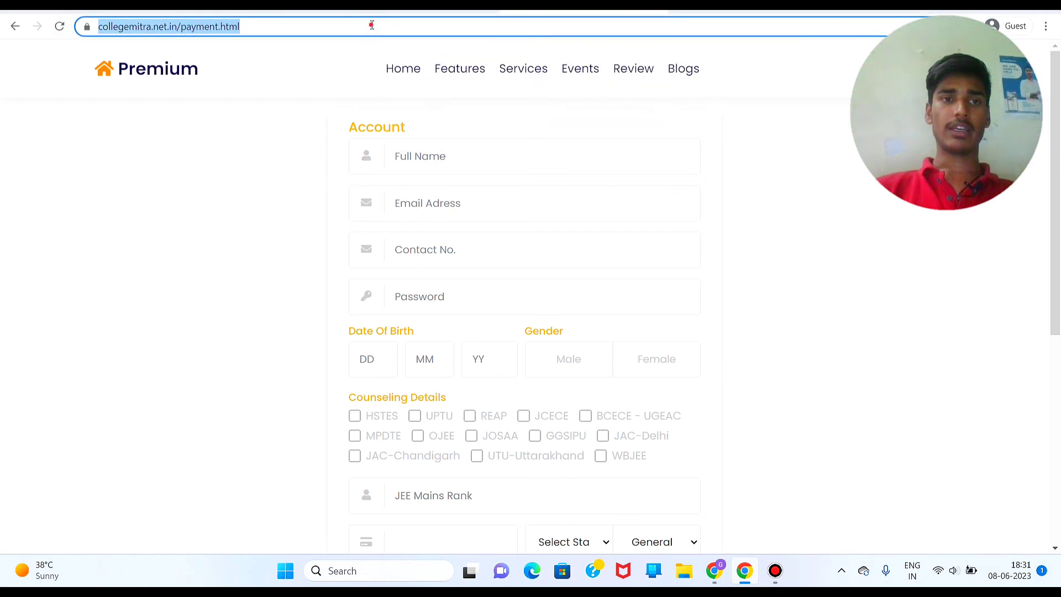
click(371, 25)
key(BackSpace)
key(BackSpace)
key(BackSpace)
key(BackSpace)
key(BackSpace)
key(BackSpace)
key(BackSpace)
key(BackSpace)
key(BackSpace)
key(BackSpace)
key(BackSpace)
key(BackSpace)
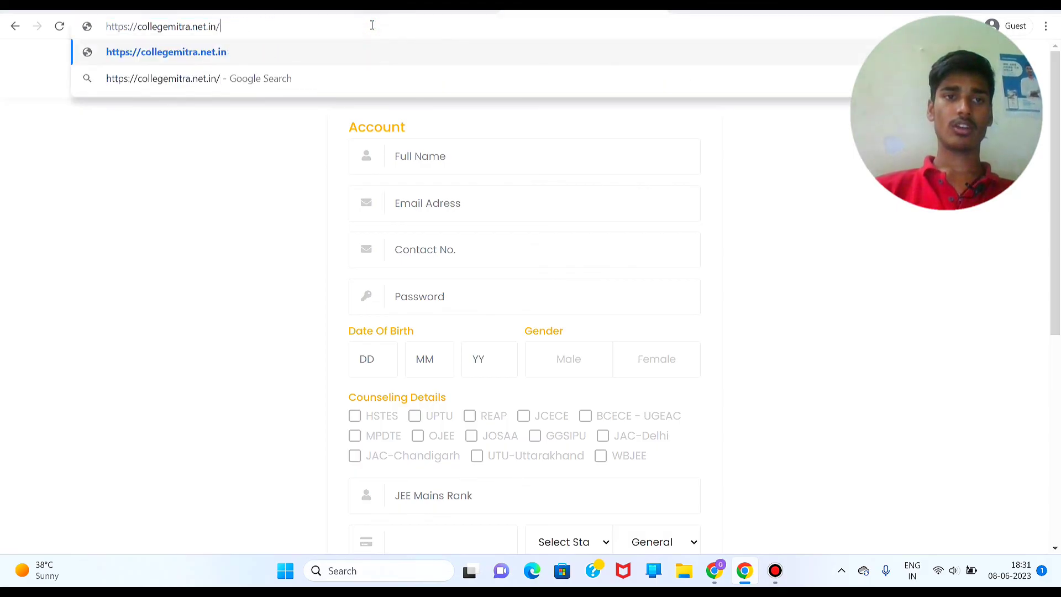
text(collegemitra)
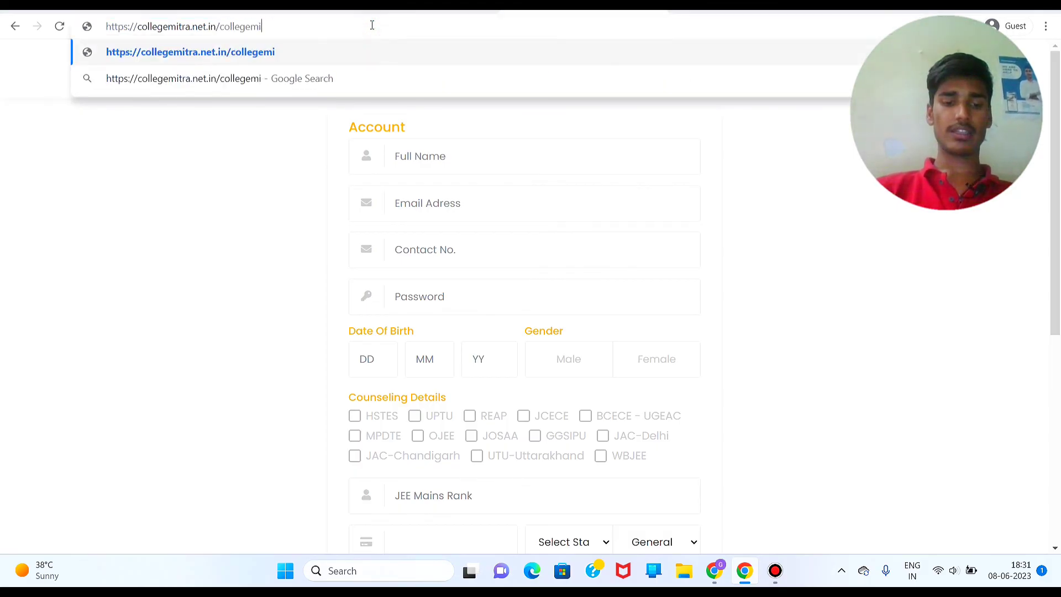
key(Return)
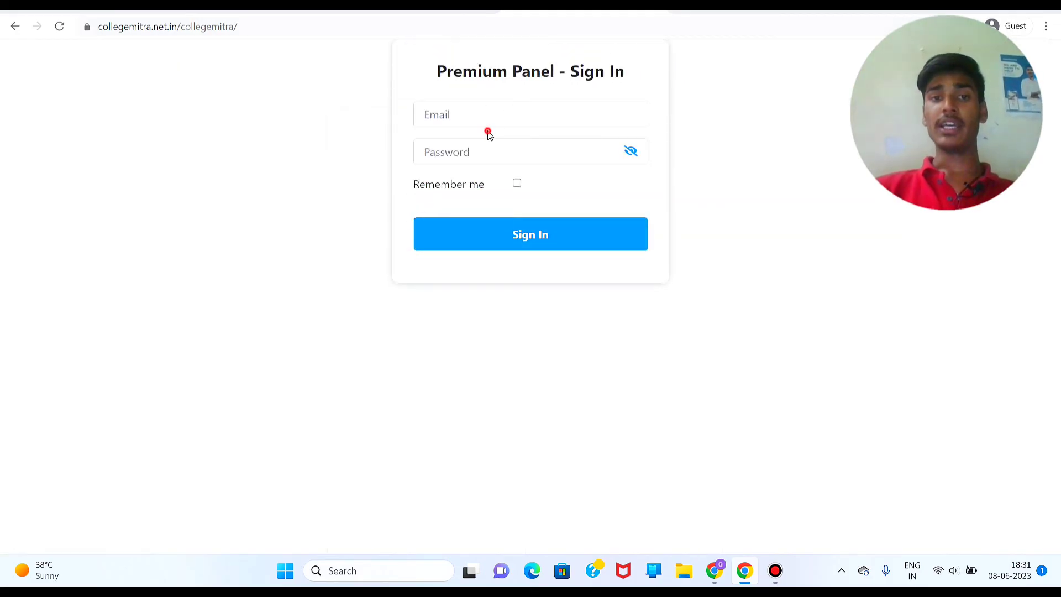
Step: Put the cursor in the Email field of the Premium Panel sign-in page
click(471, 124)
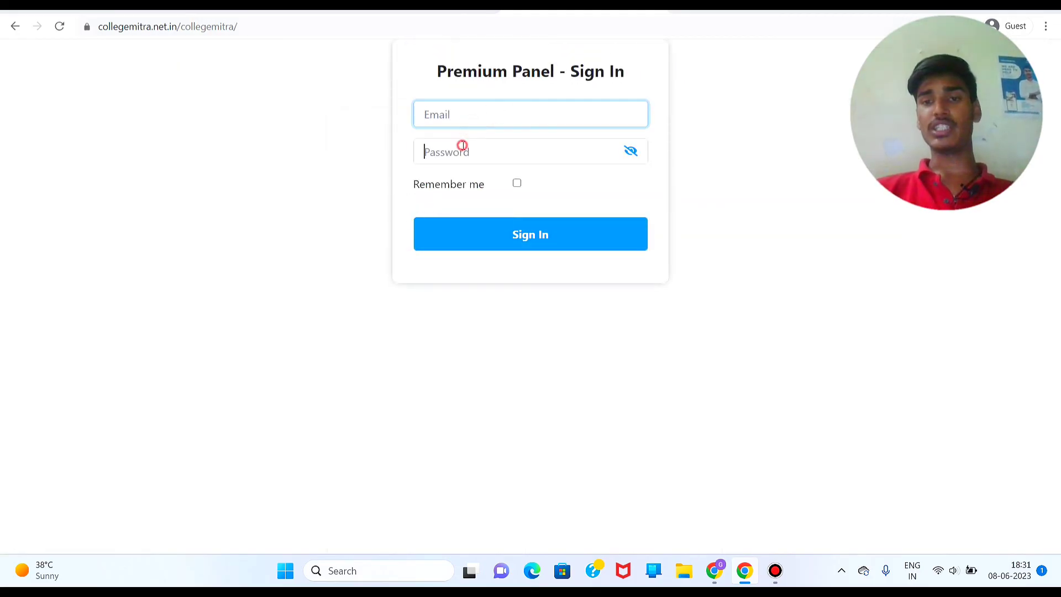